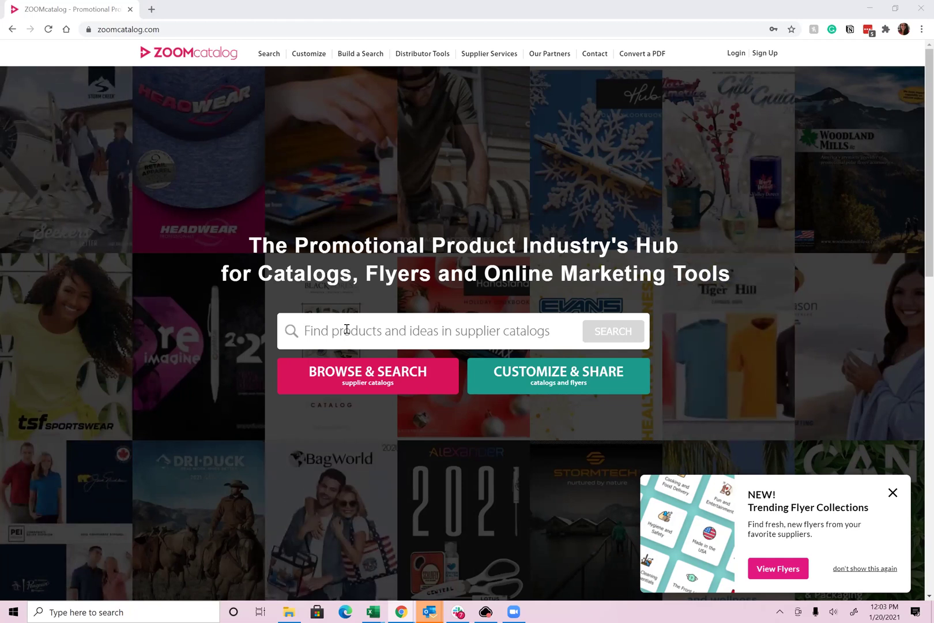
Search the supplier catalogs for "hoodie".
click(347, 329)
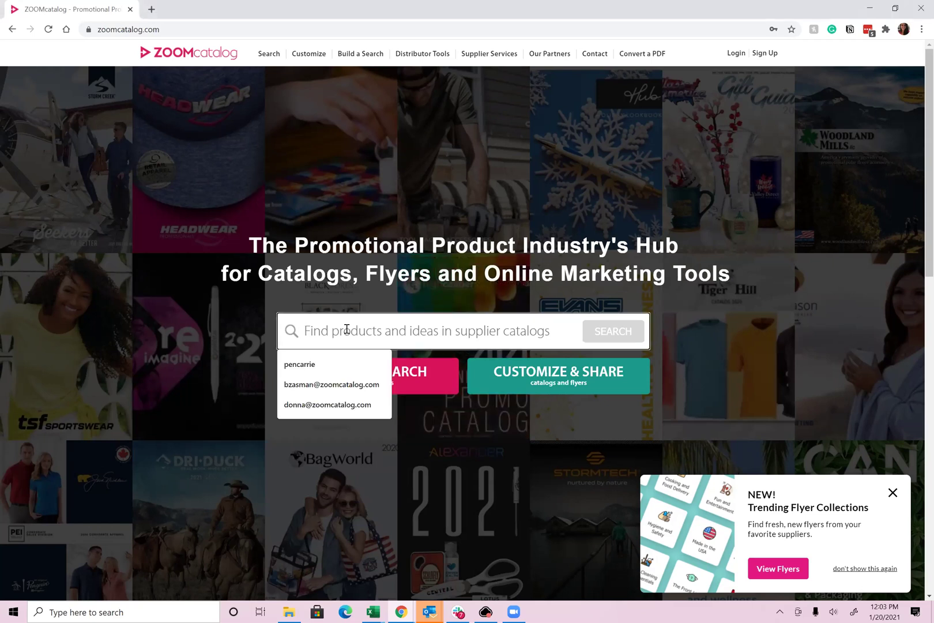
text(hoodie)
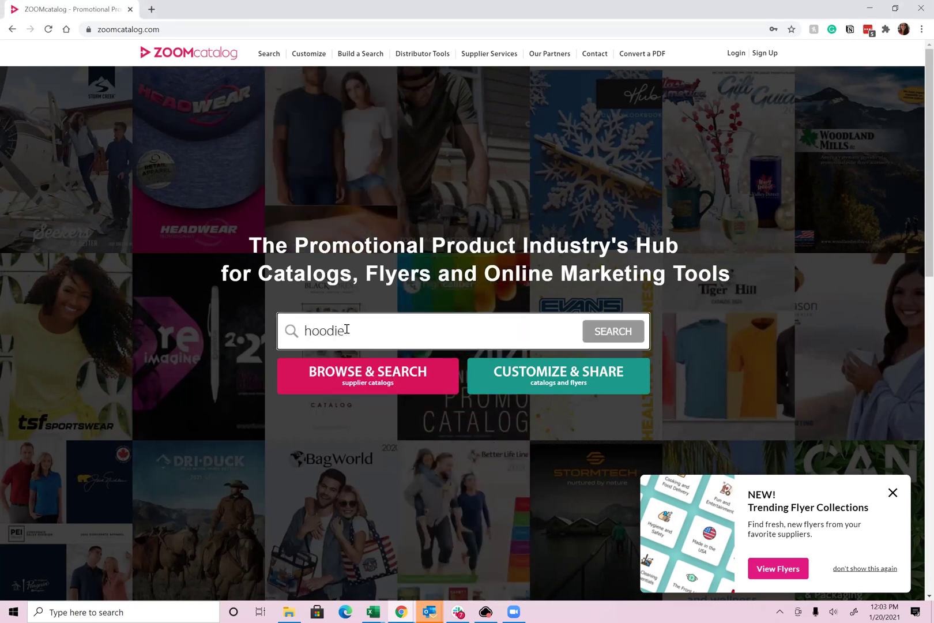
key(Return)
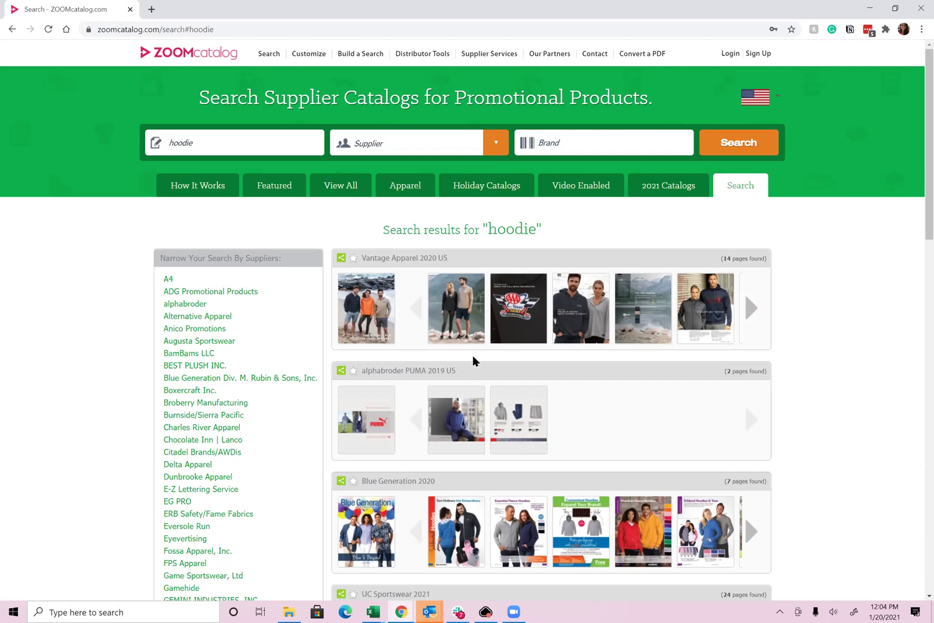
Browse the hoodie results by catalog, including more Vantage Apparel 2020 US pages and previews from Scully Apparel 2021 and S&S What's New 2021.
mouse_move(466, 312)
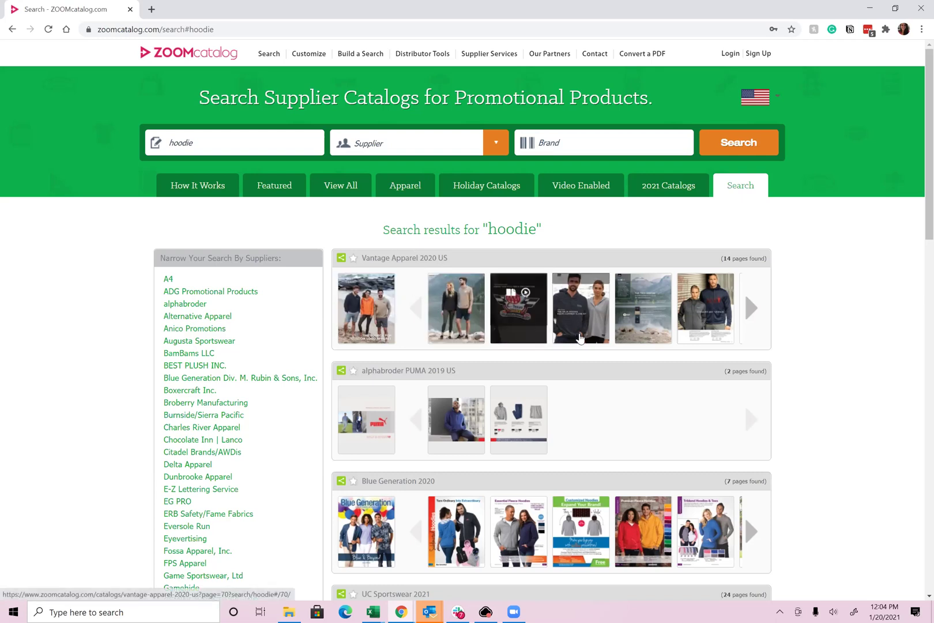
click(752, 309)
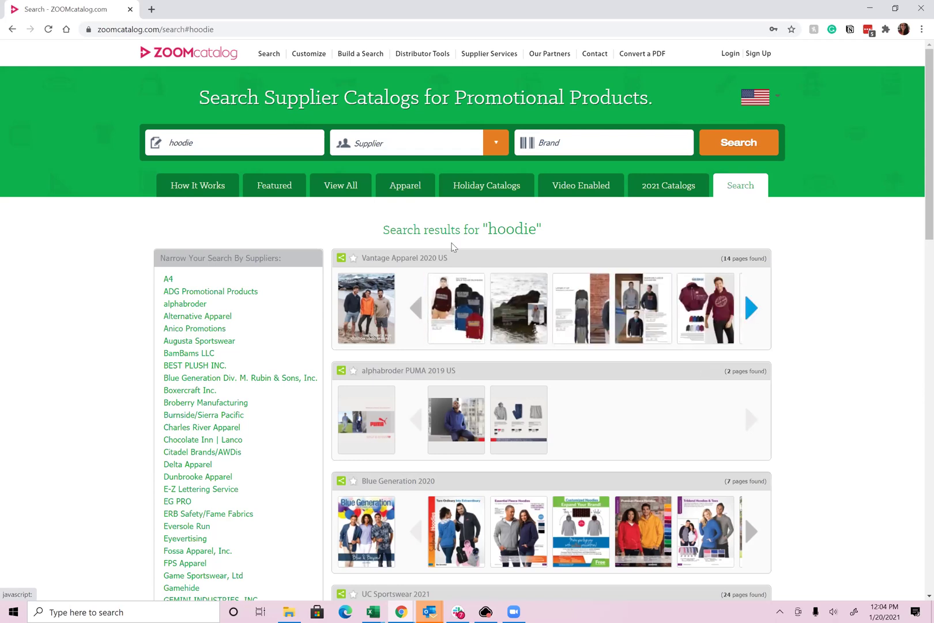
scroll(589, 351, down, 4)
scroll(605, 353, down, 2)
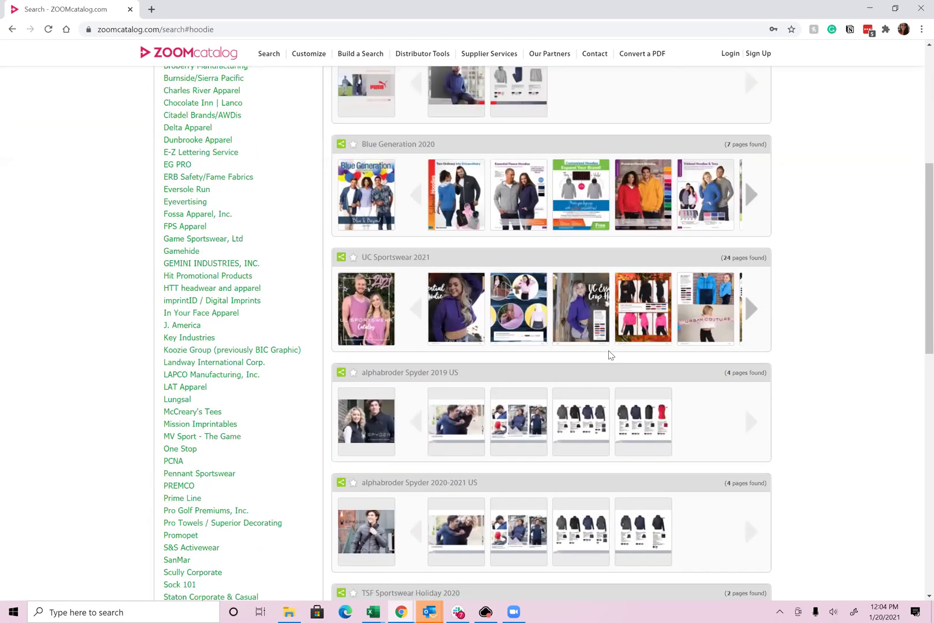
scroll(782, 393, down, 7)
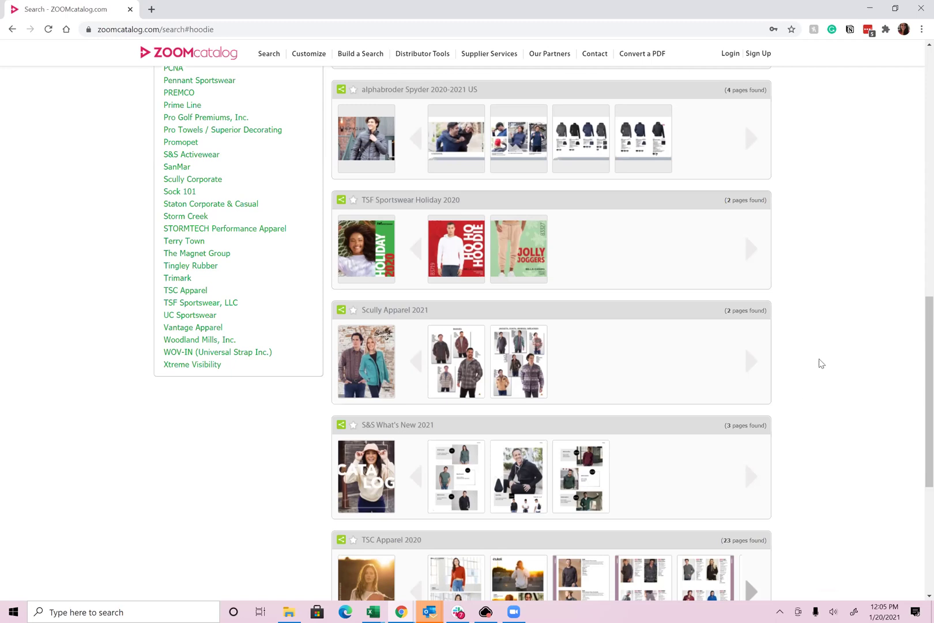
mouse_move(471, 367)
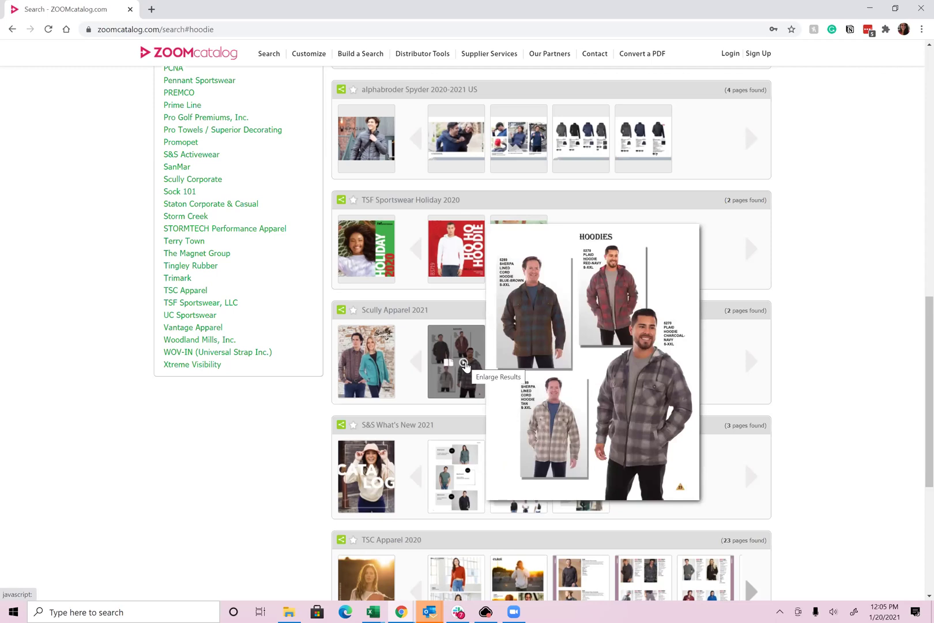
mouse_move(460, 478)
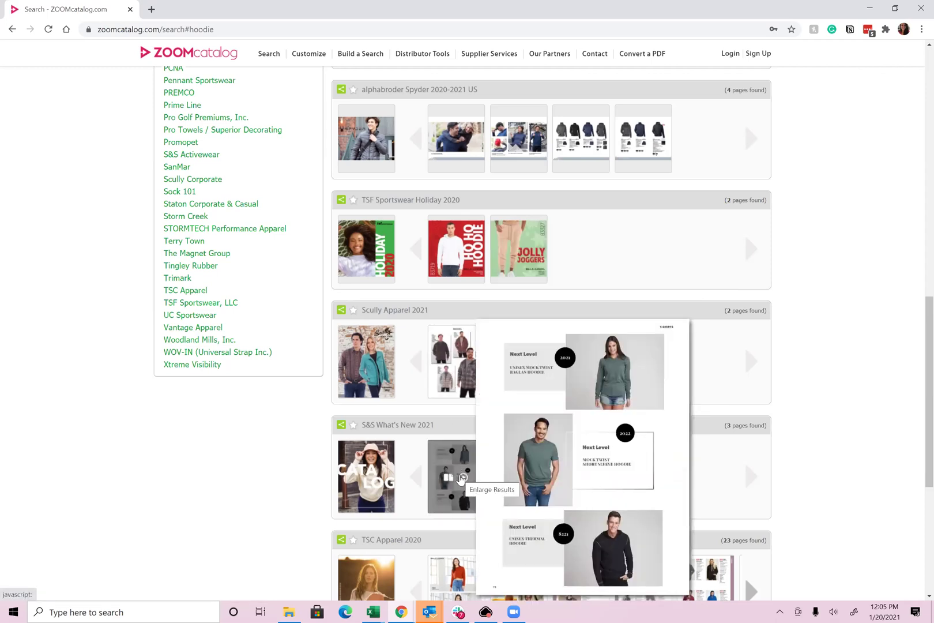
Enlarge the first TSC Apparel 2020 hoodie result, look through the following matching pages, and close the enlarged view.
scroll(467, 473, down, 2)
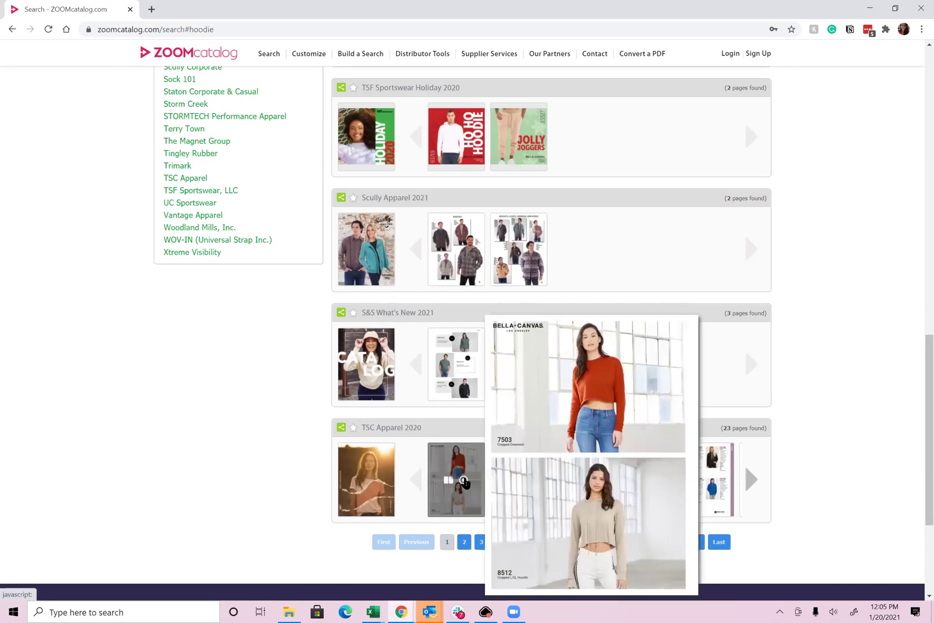
click(464, 481)
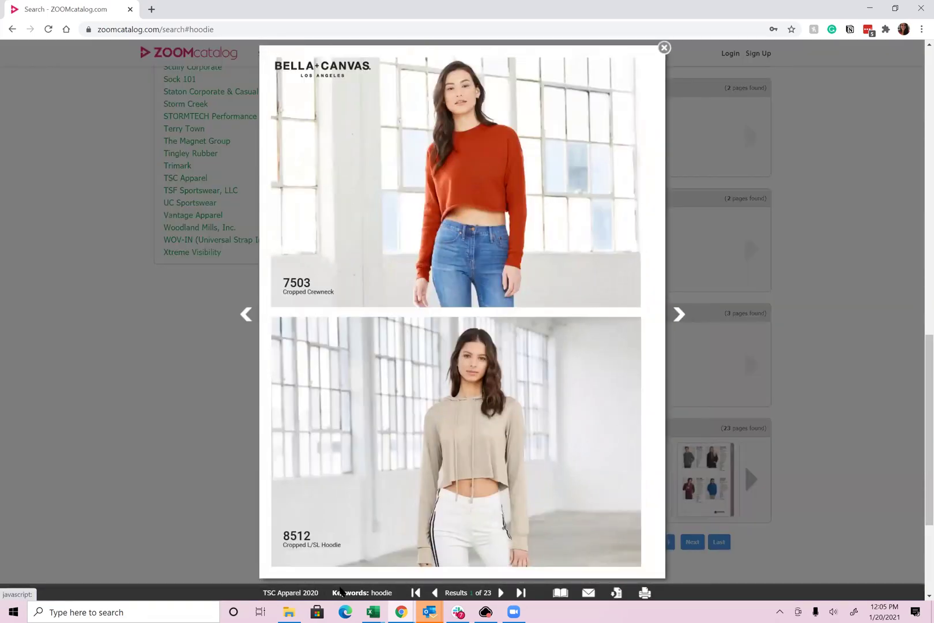
drag(262, 592, 394, 593)
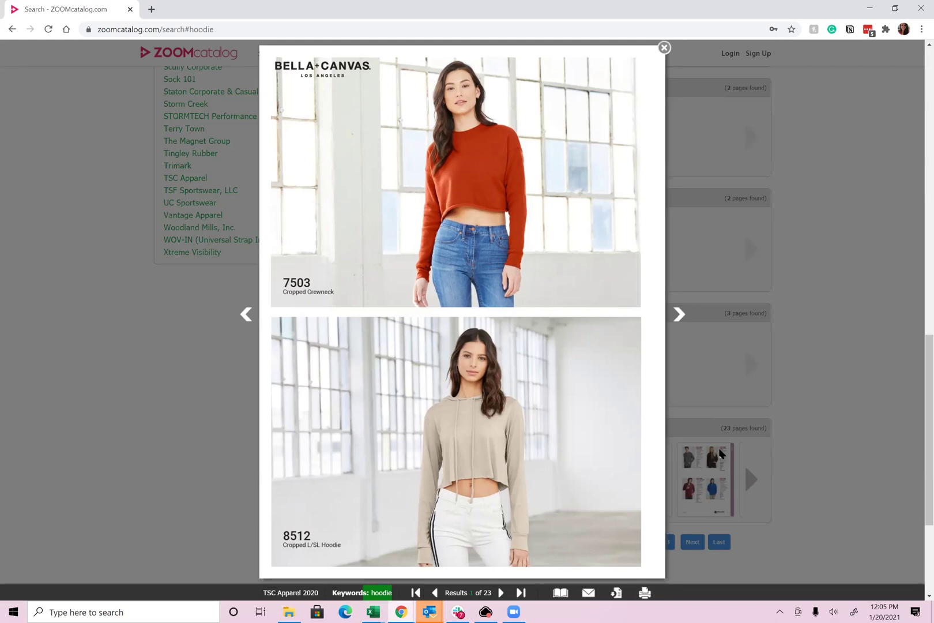
click(680, 315)
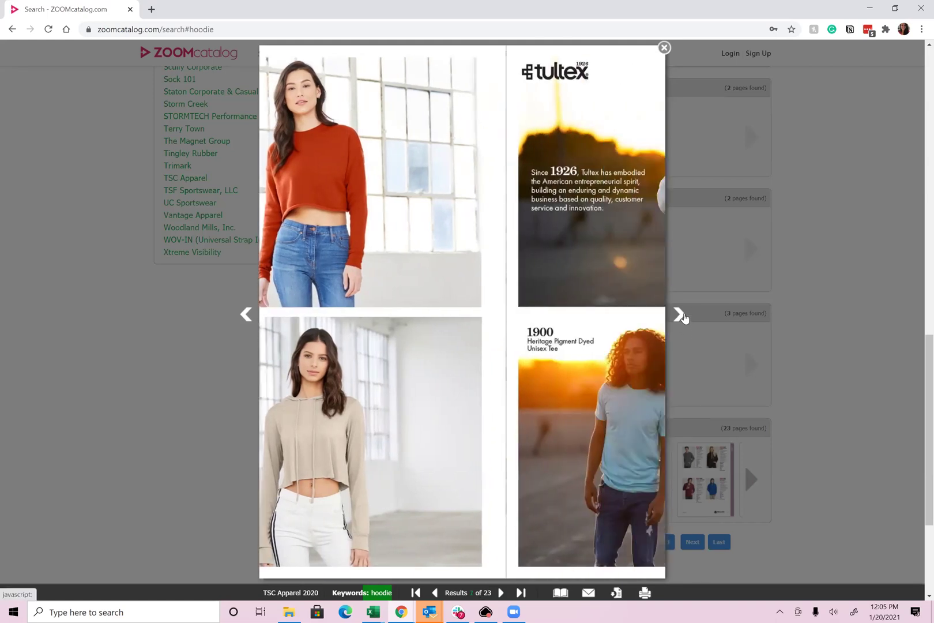
click(680, 315)
click(680, 315)
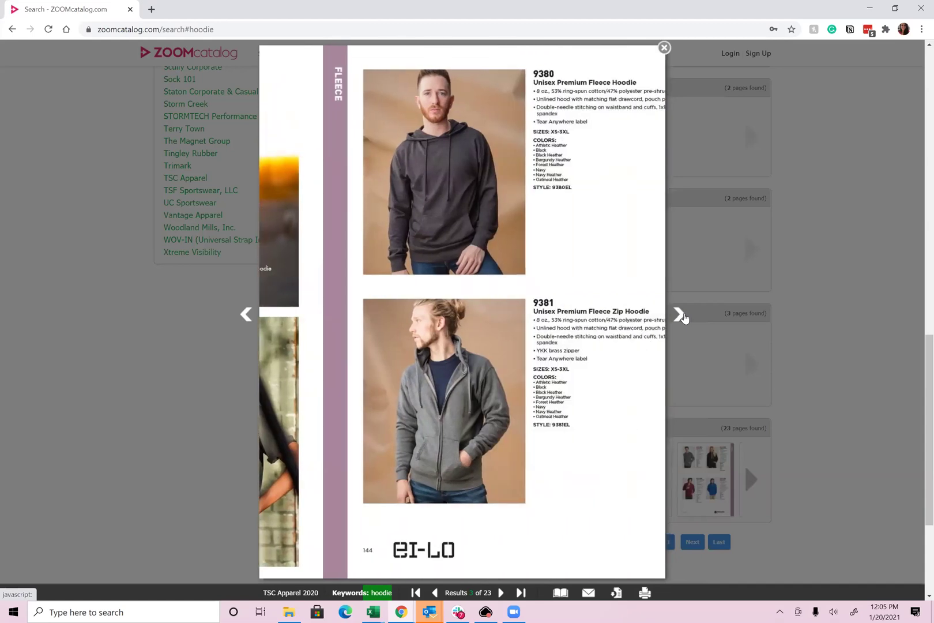
click(680, 314)
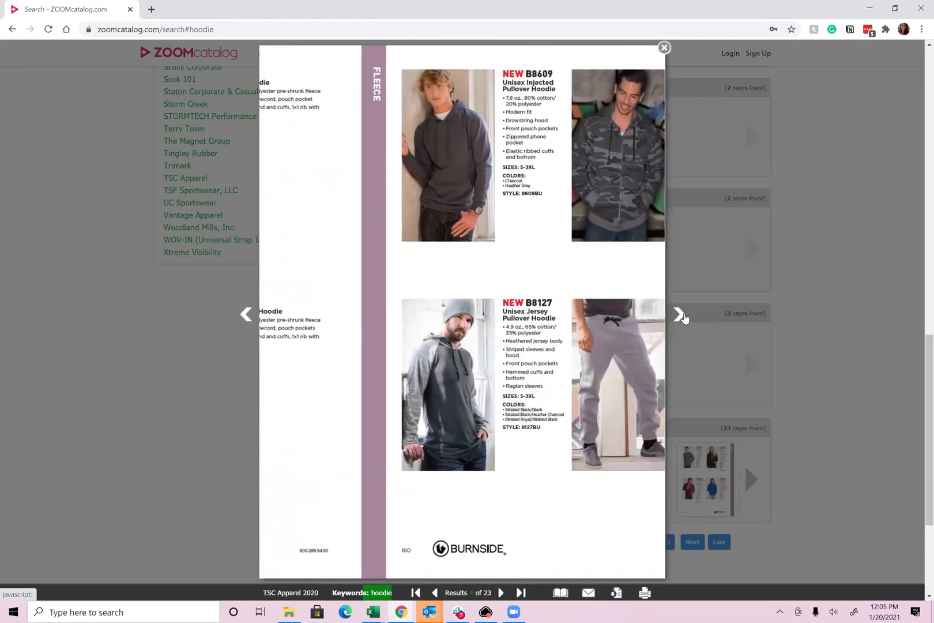
click(680, 314)
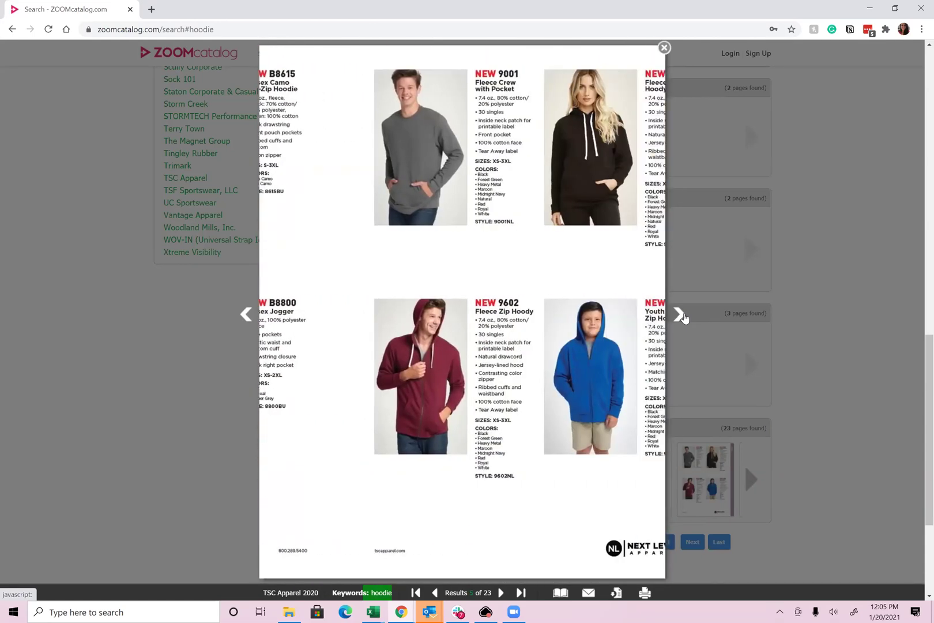
click(681, 315)
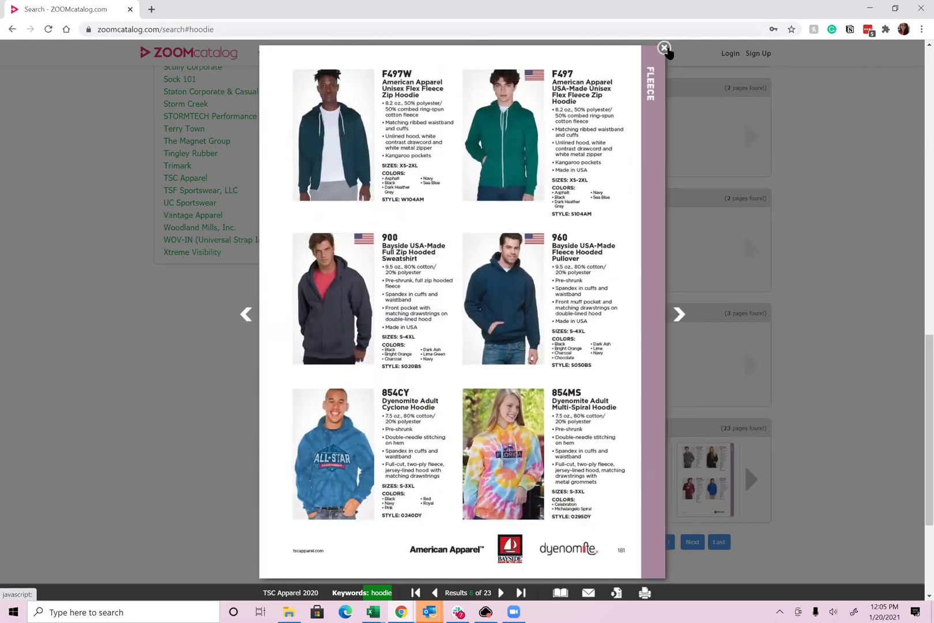
click(725, 359)
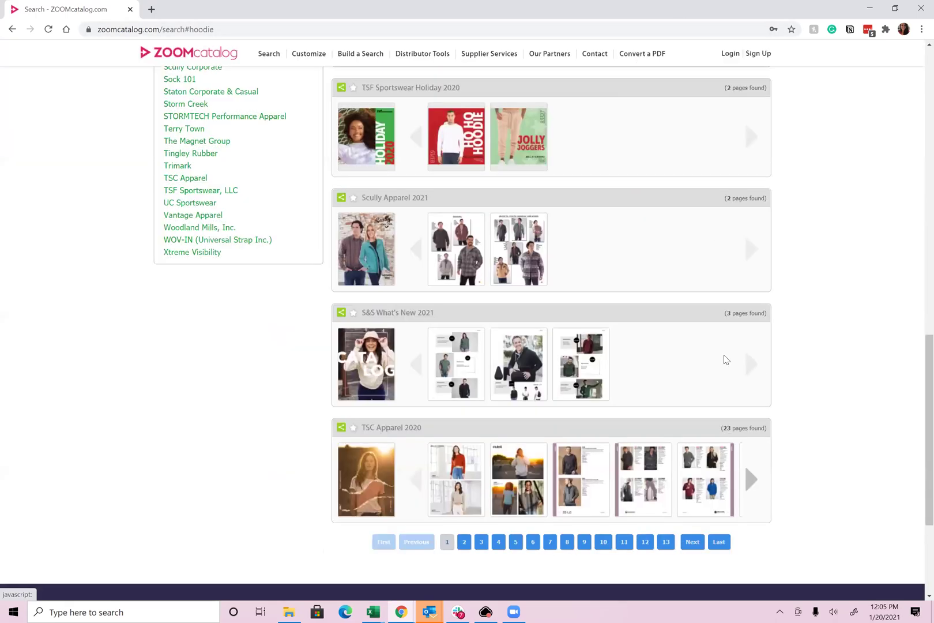
Enlarge the S&S What's New 2021 results and open the Quikflip 2-in-1 Hero Hoodie page in the full catalog viewer.
click(464, 369)
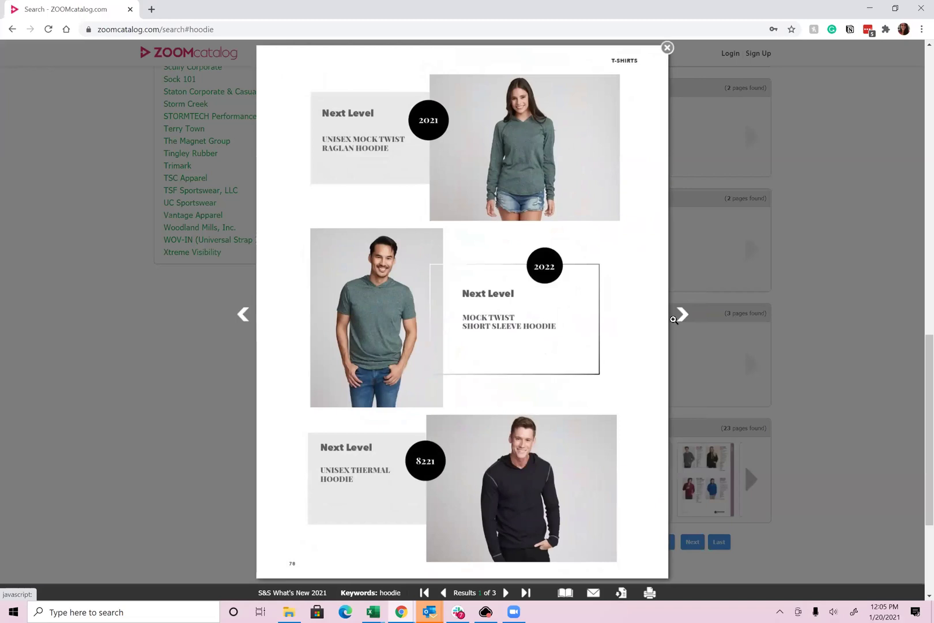
click(681, 315)
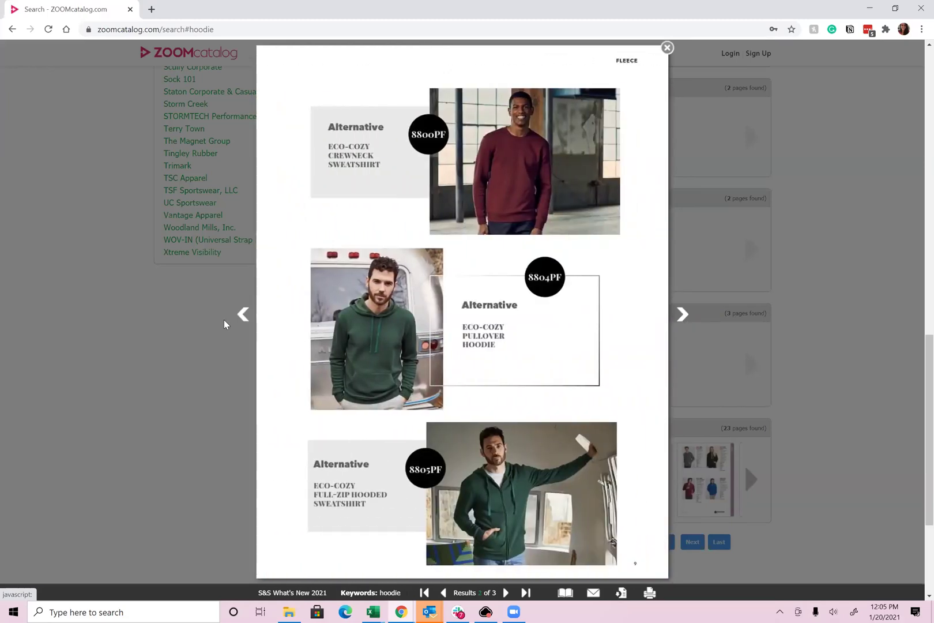
click(242, 315)
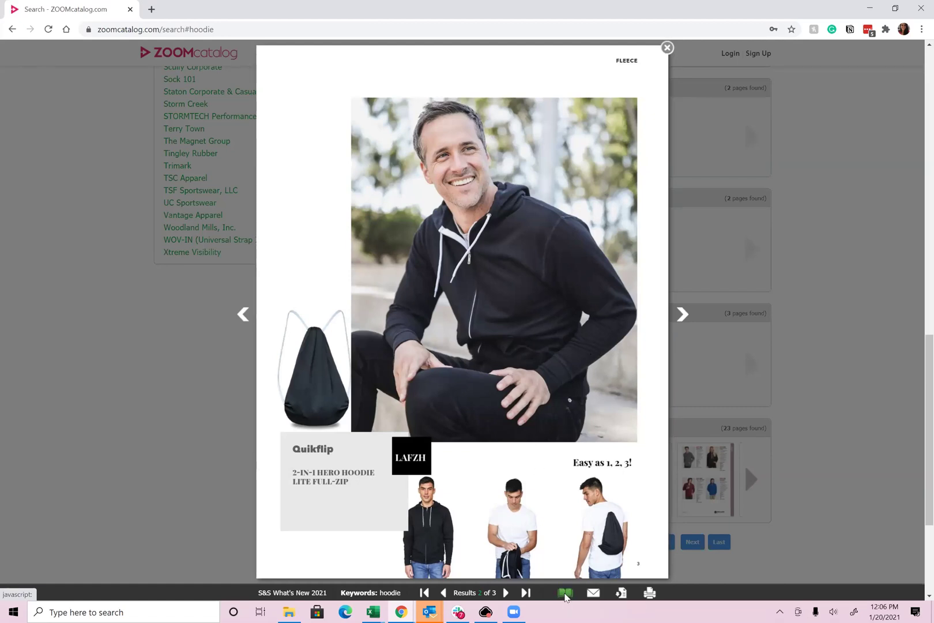
click(565, 593)
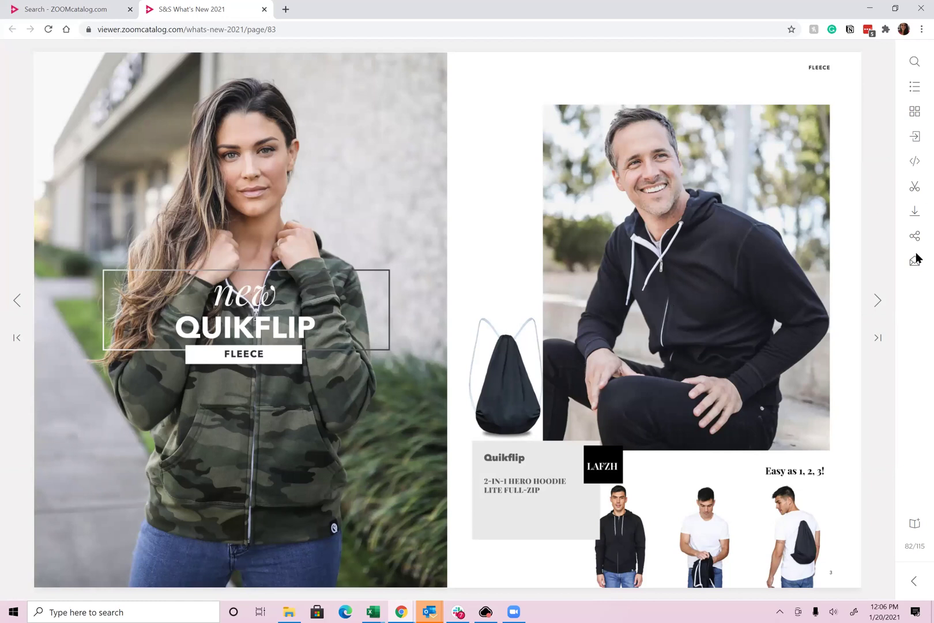
Leaf through the catalog spreads before and after the Quikflip fleece spread, and return to that spread.
click(877, 300)
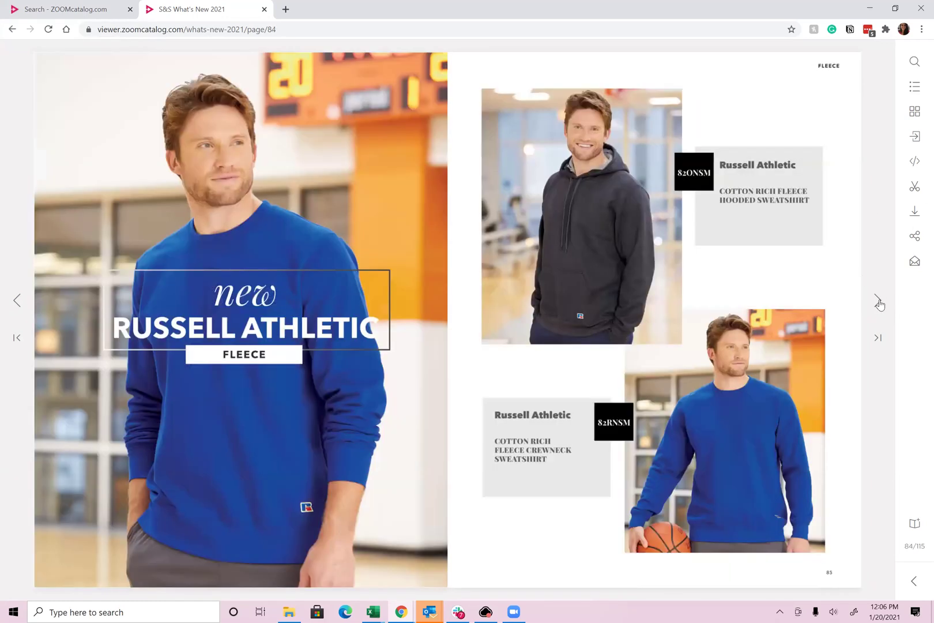
click(878, 301)
click(17, 305)
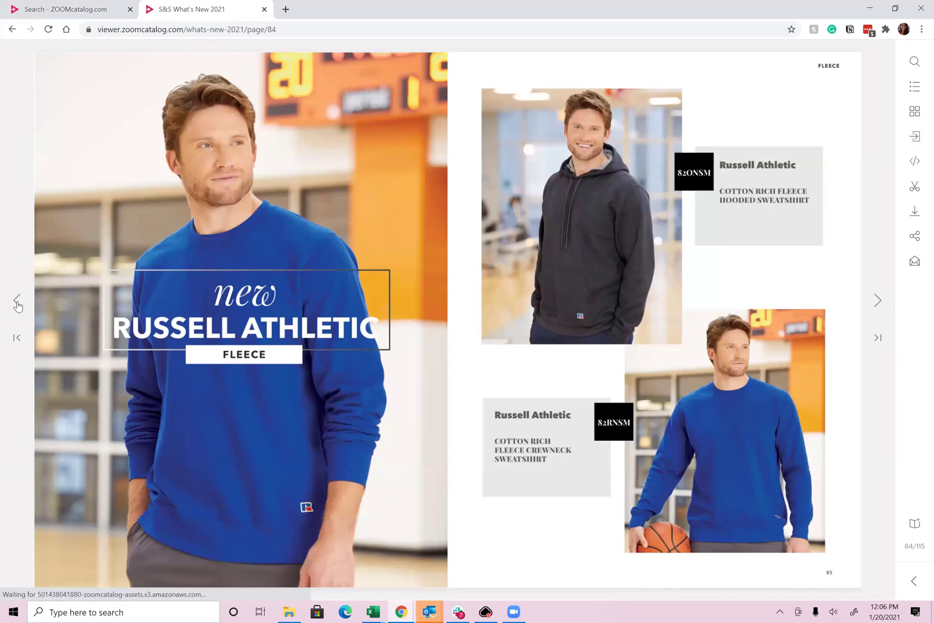
click(18, 302)
click(18, 302)
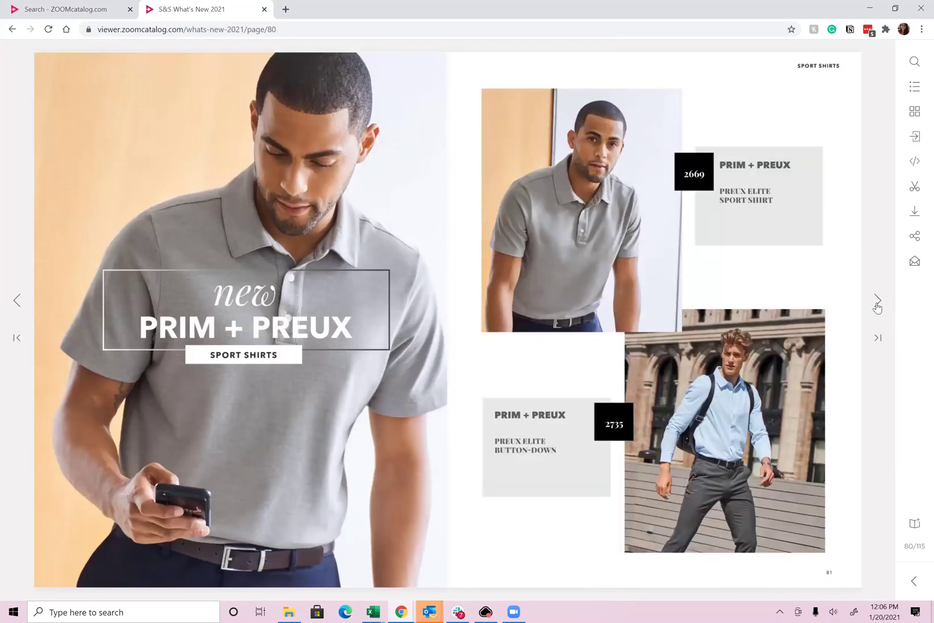
click(877, 301)
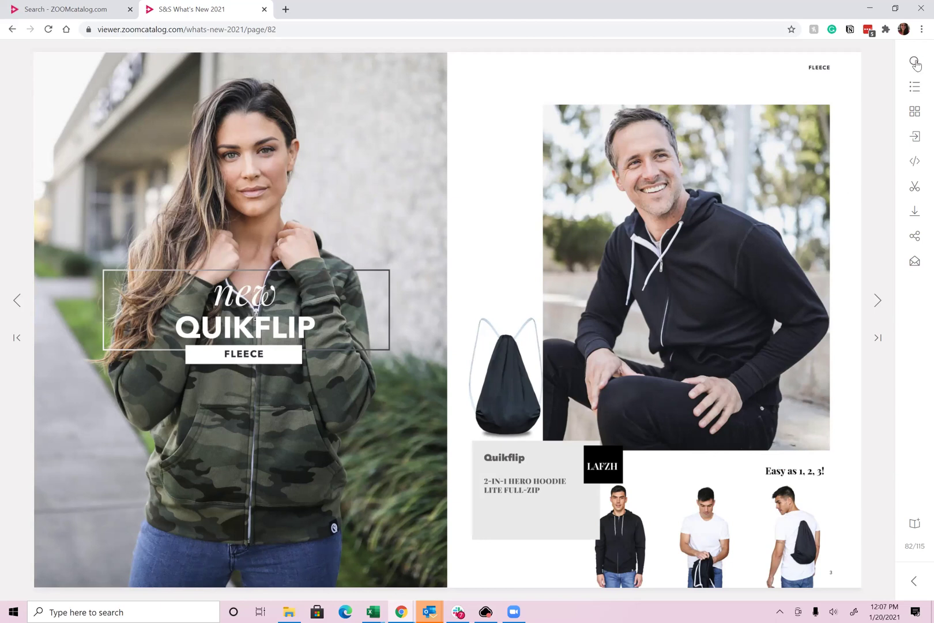
View the catalog's own search, revisit the start of the site-wide hoodie results, and return to the S&S What's New 2021 catalog.
click(915, 63)
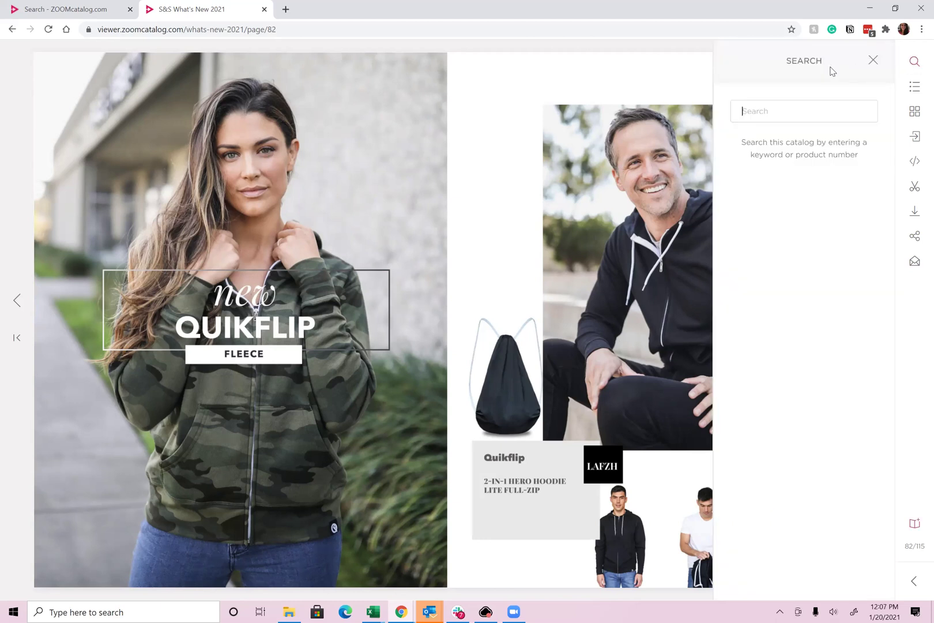
click(873, 61)
click(84, 10)
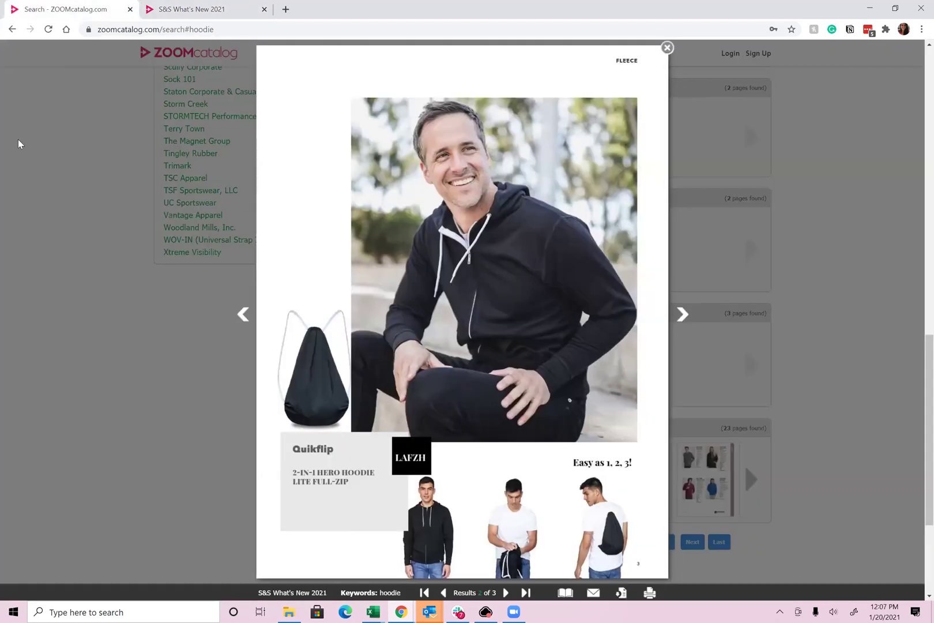
click(96, 427)
scroll(620, 471, up, 10)
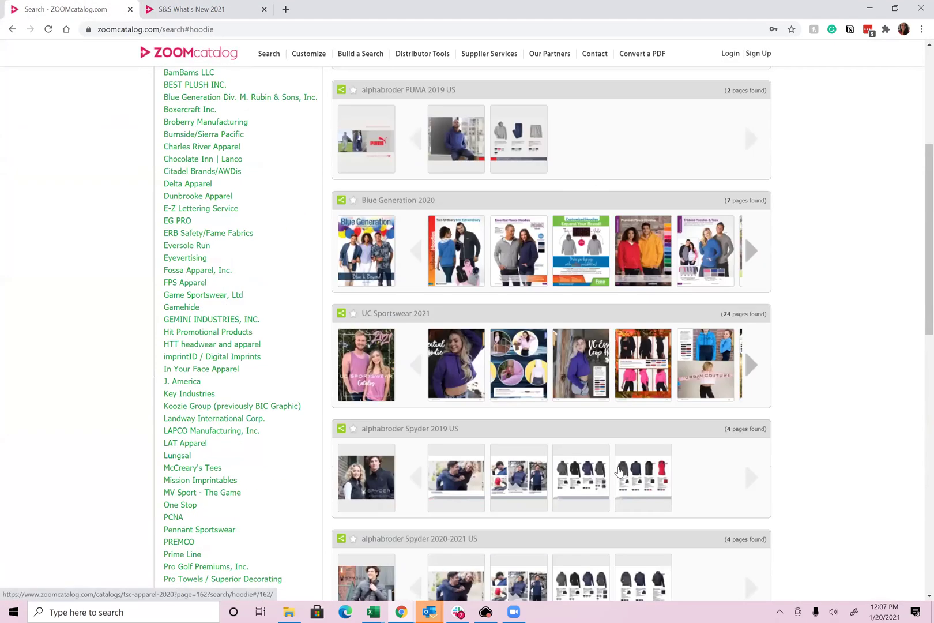
scroll(618, 472, up, 5)
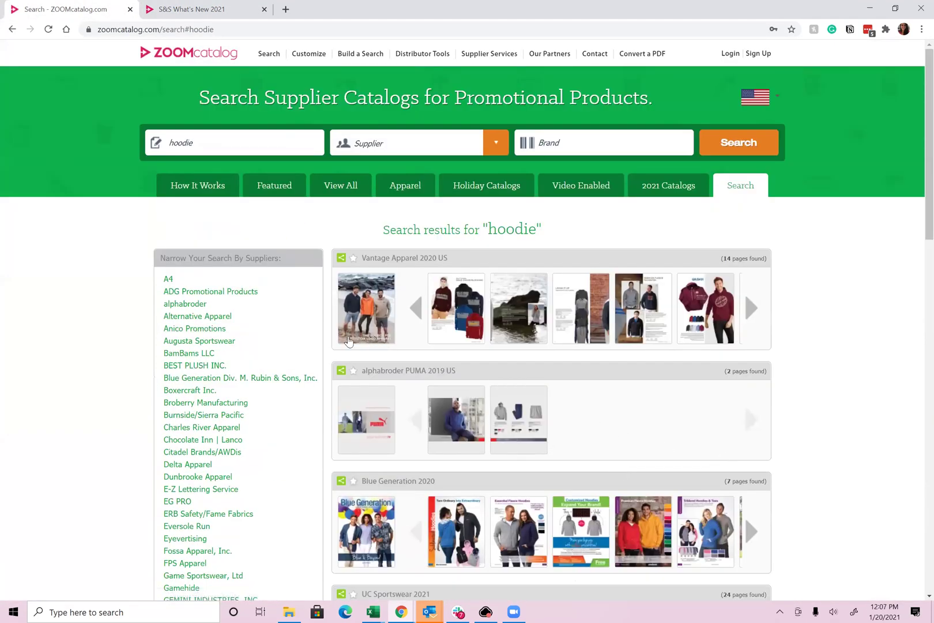
click(224, 6)
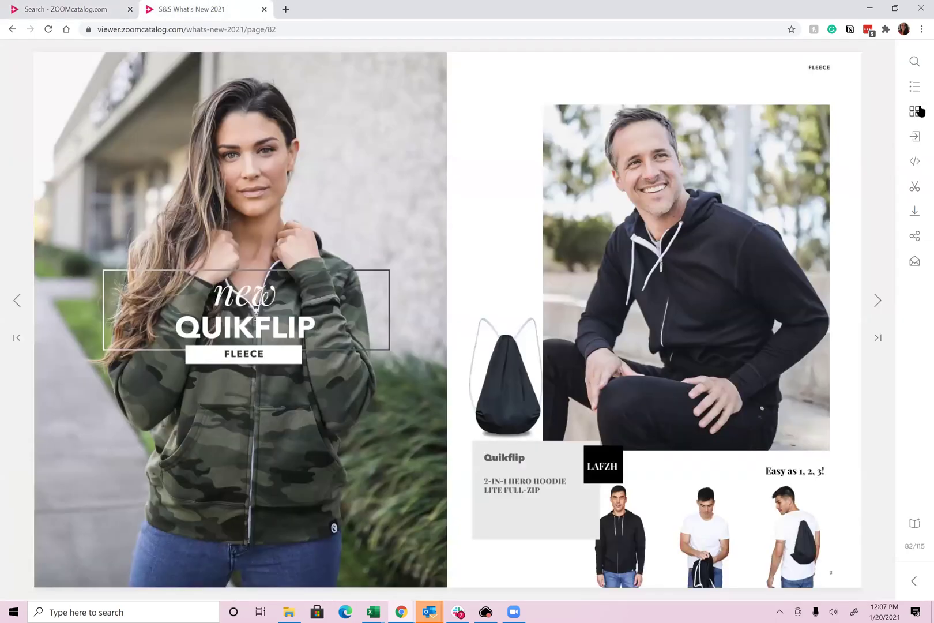
Examine the catalog viewer's search, table of contents and PDF download options, and close them.
click(915, 61)
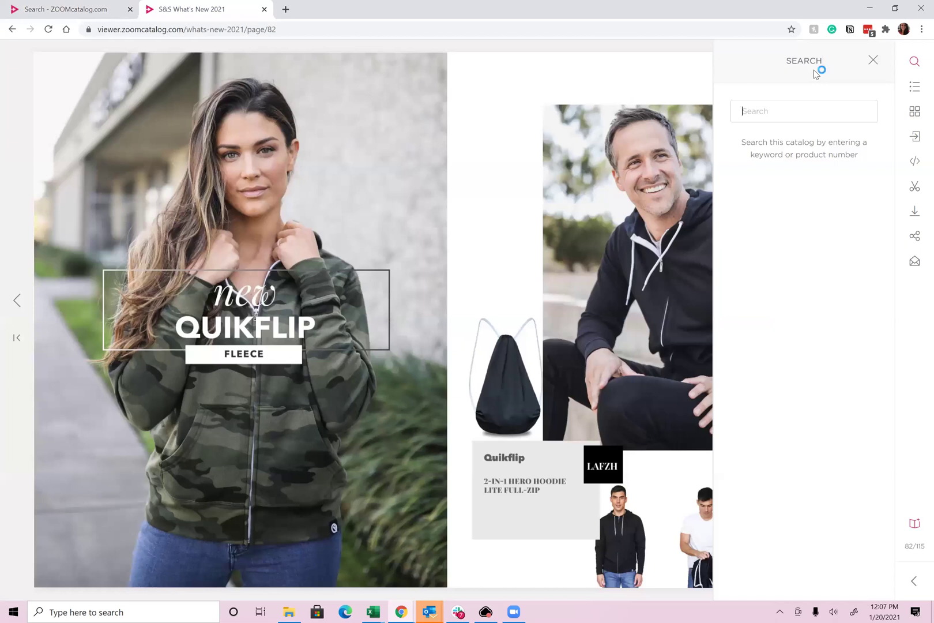
click(874, 60)
click(913, 88)
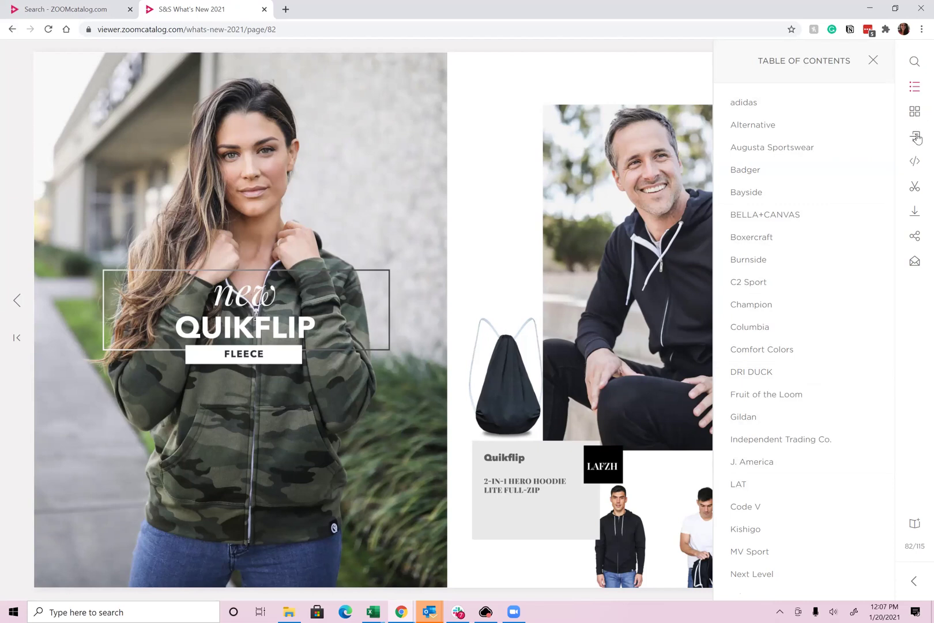
click(915, 212)
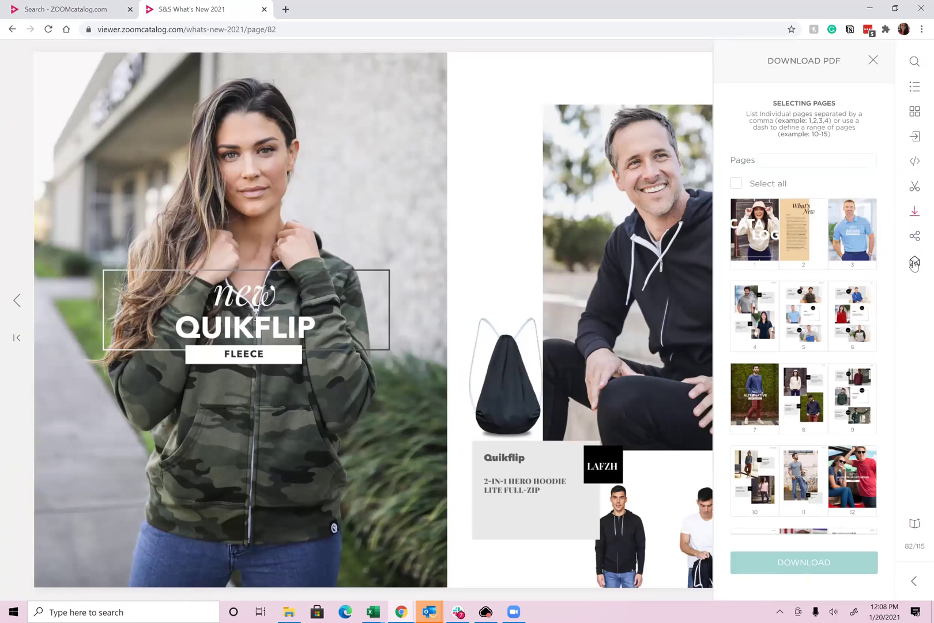
click(873, 60)
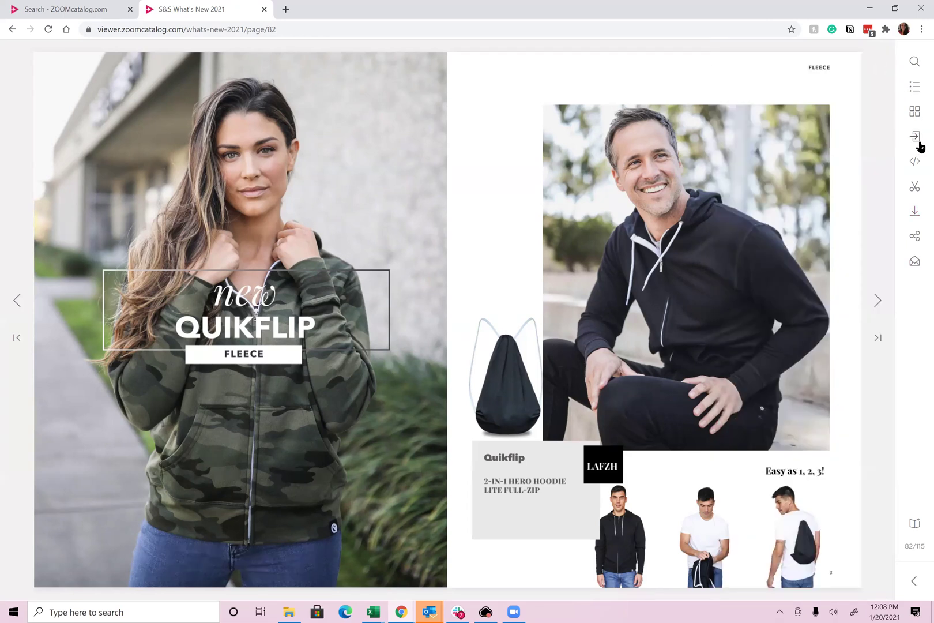
click(914, 187)
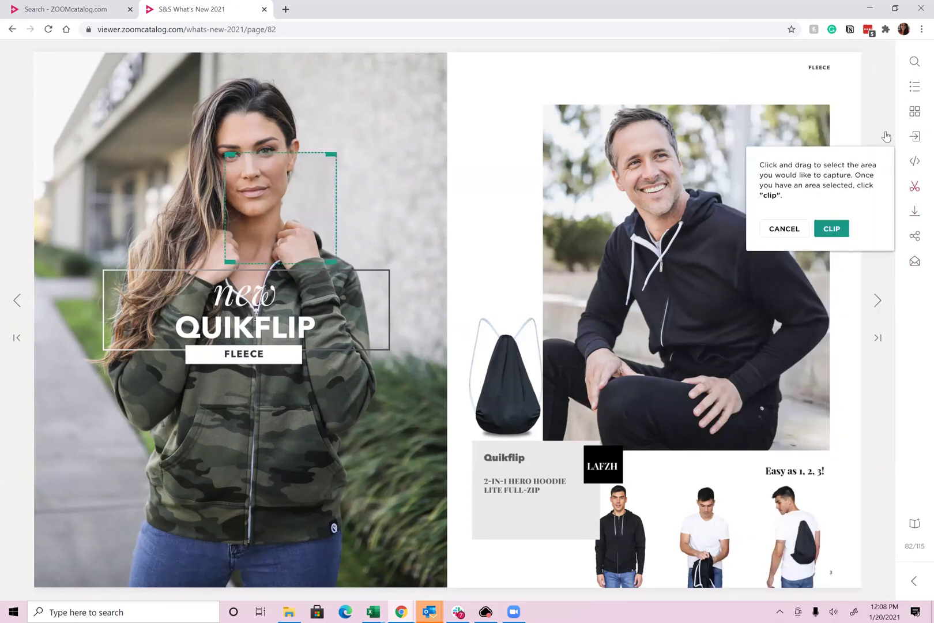
drag(267, 217, 111, 128)
drag(178, 177, 428, 476)
right_click(415, 548)
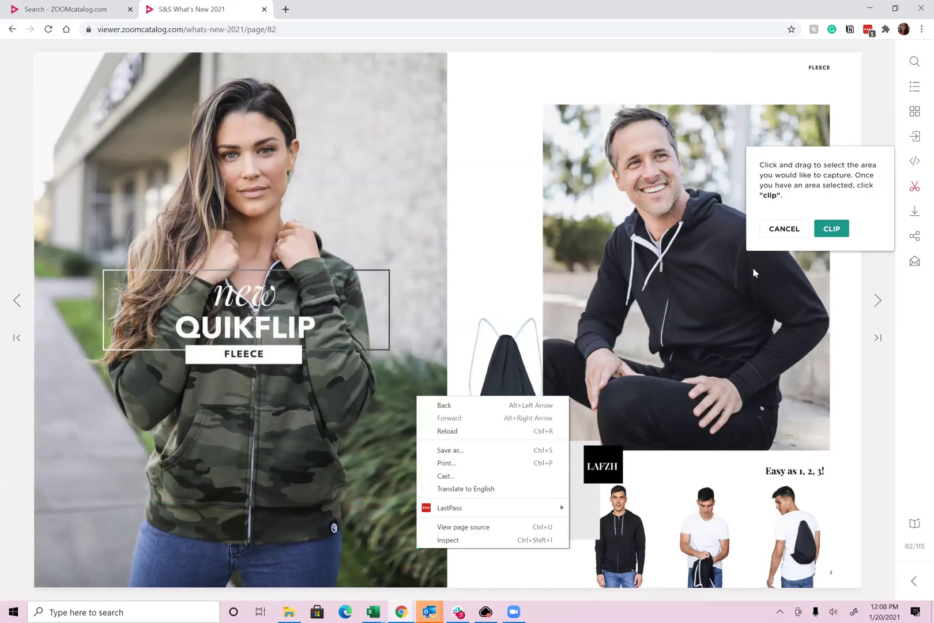
click(783, 227)
click(784, 228)
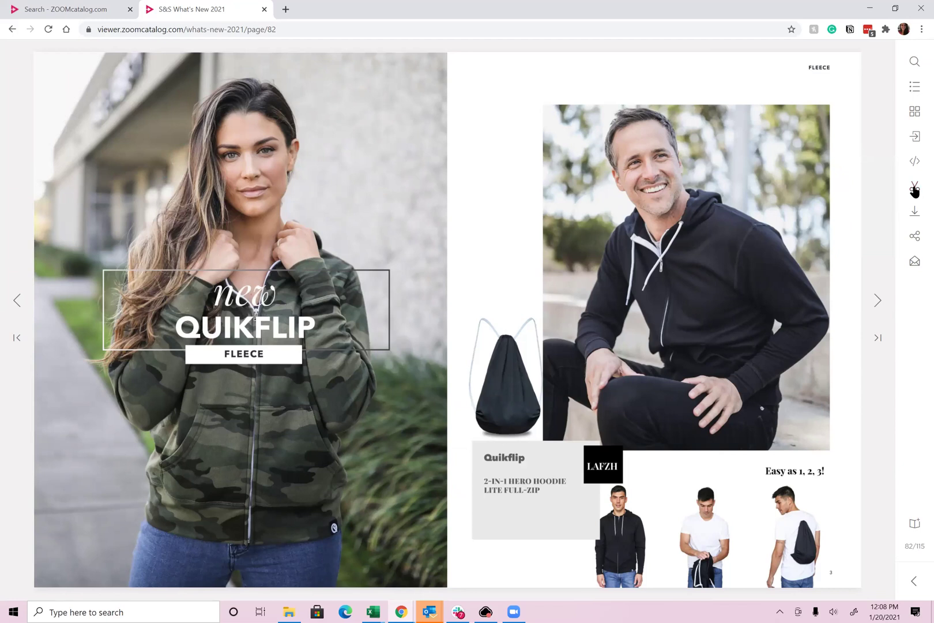
Clip the woman in the camouflage Quikflip hoodie, including the "new Quikflip Fleece" heading, from the catalog page.
click(914, 187)
drag(265, 197, 109, 114)
drag(181, 178, 431, 563)
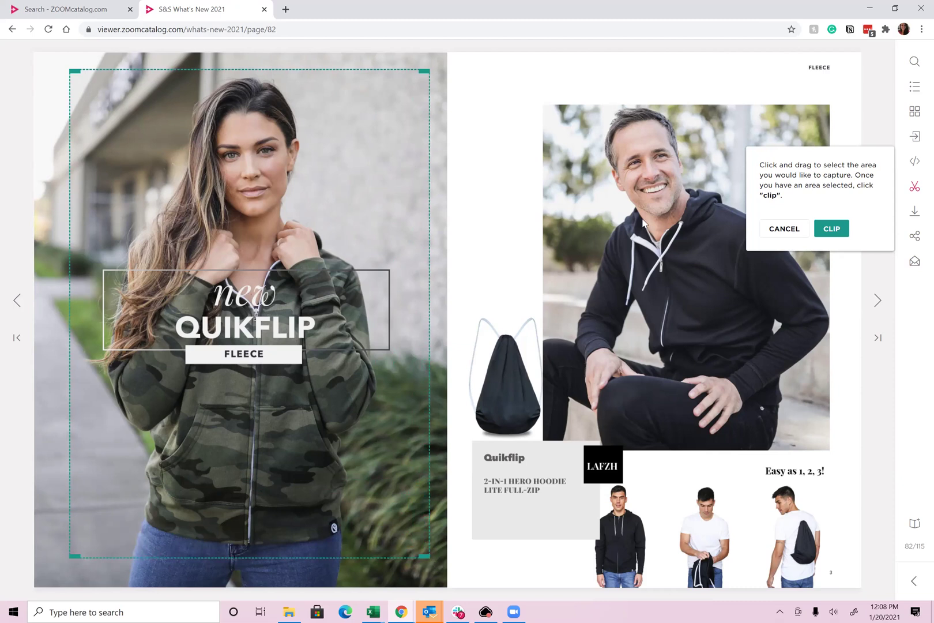
click(840, 234)
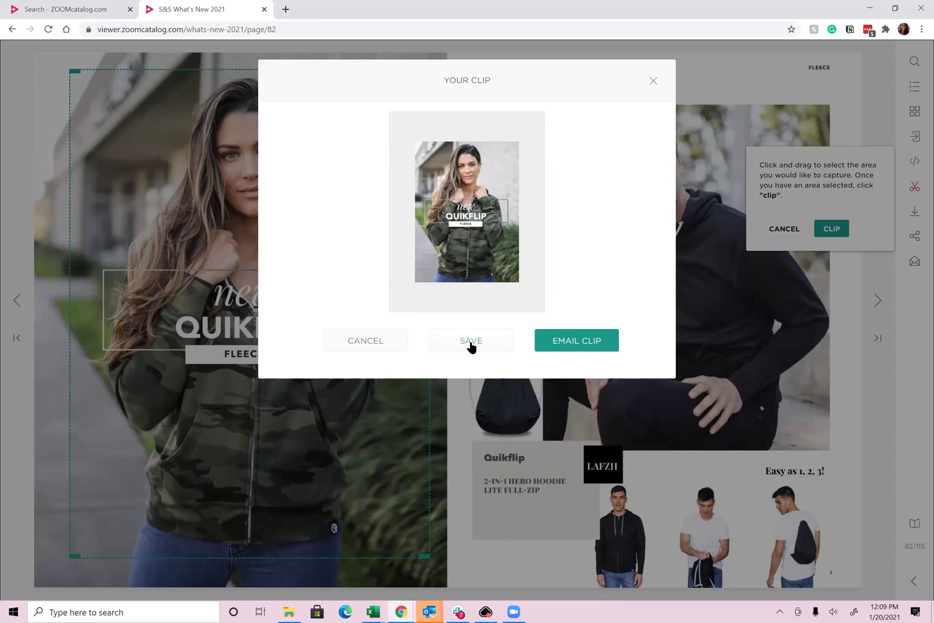
Open the clip's email form, choose to add a catalog hyperlink, and discard the clip without sending it.
click(581, 342)
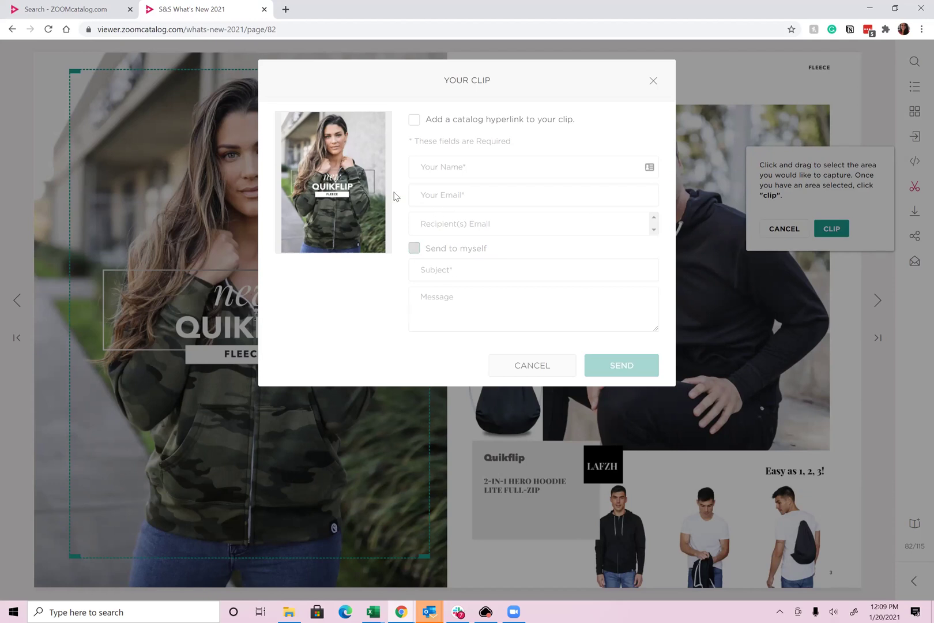
click(412, 121)
click(653, 81)
click(784, 228)
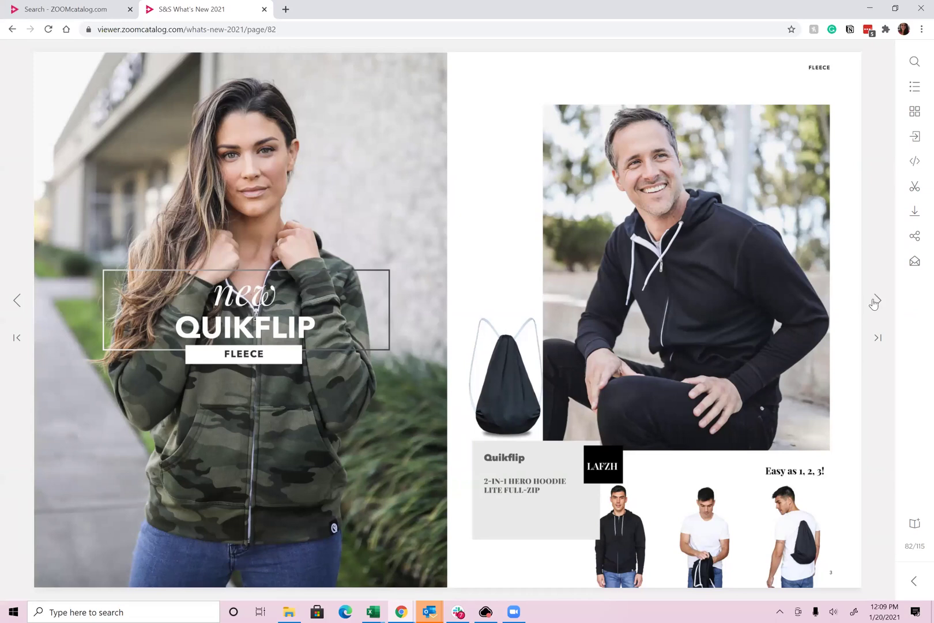
Leaf two spreads ahead from the Quikflip fleece spread to page 86 and return to page 82.
click(875, 302)
click(874, 302)
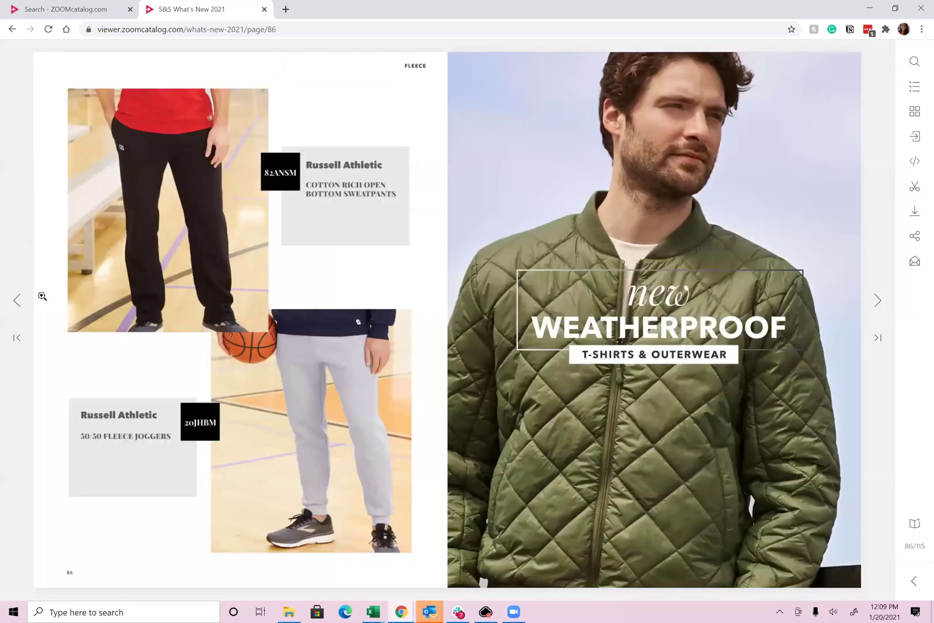
click(17, 302)
click(17, 302)
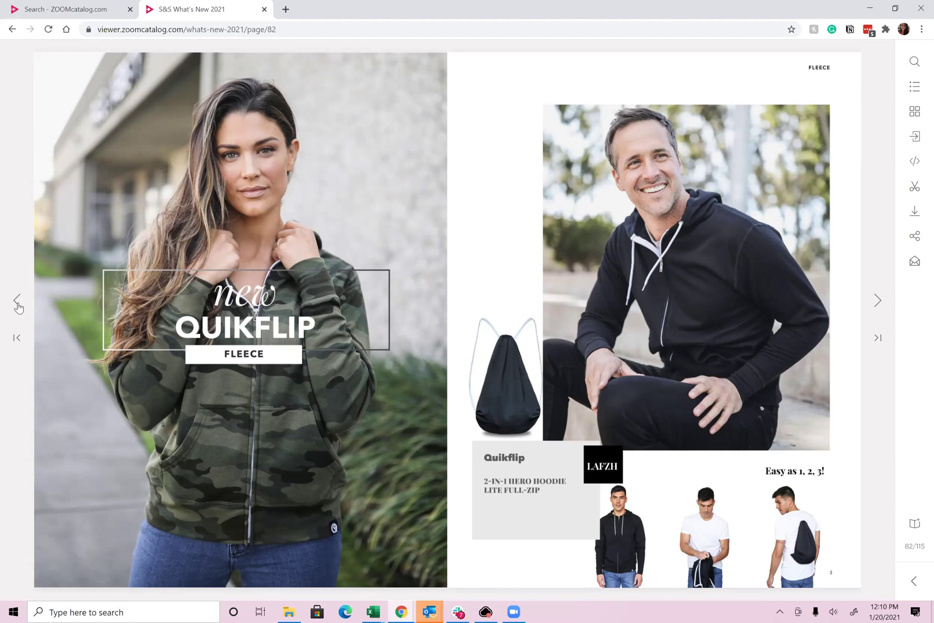
Highlight the Quikflip page's web address and single out its page-number ending, /82.
click(306, 29)
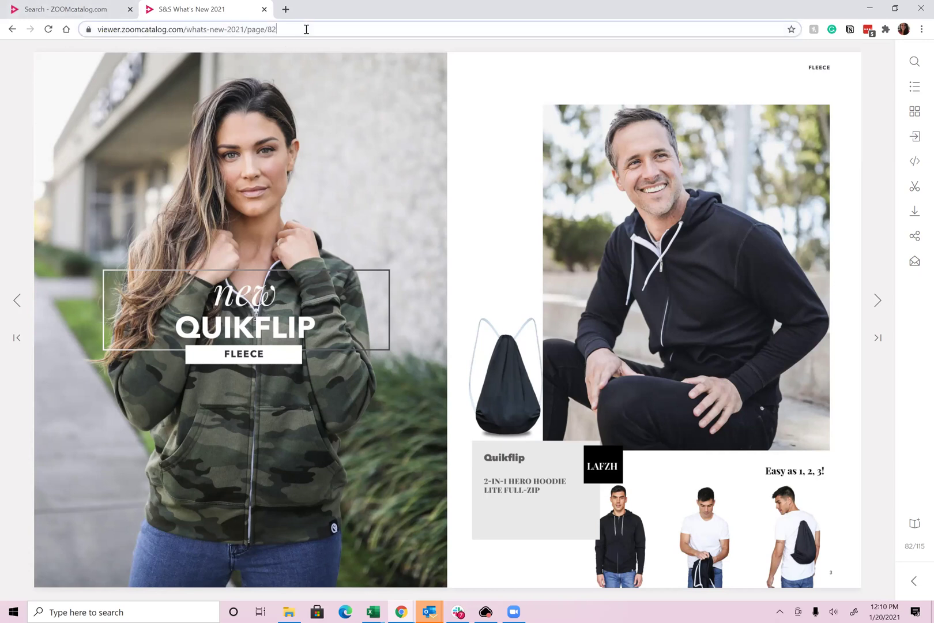
drag(306, 29, 52, 7)
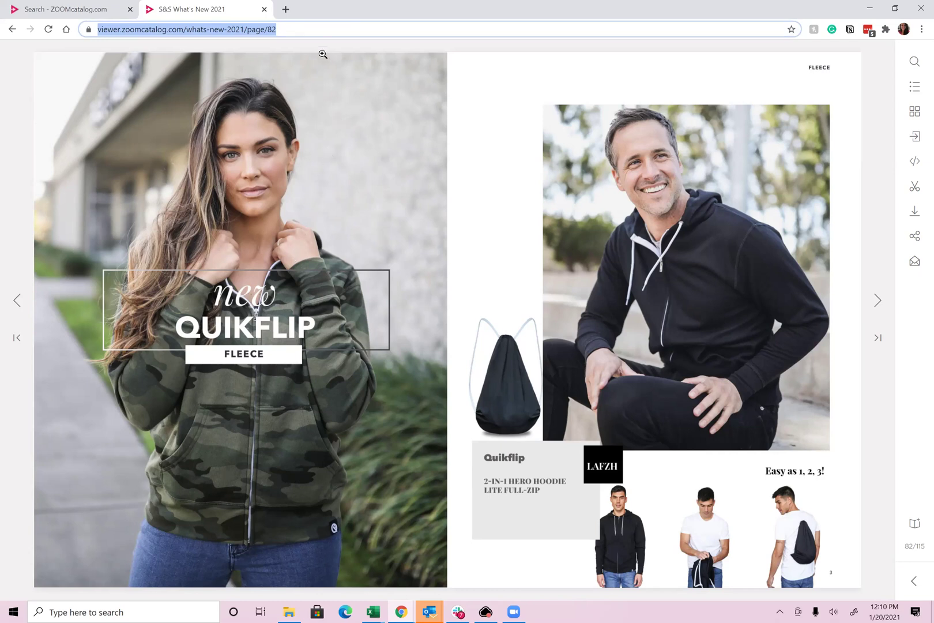
click(290, 29)
drag(290, 29, 306, 29)
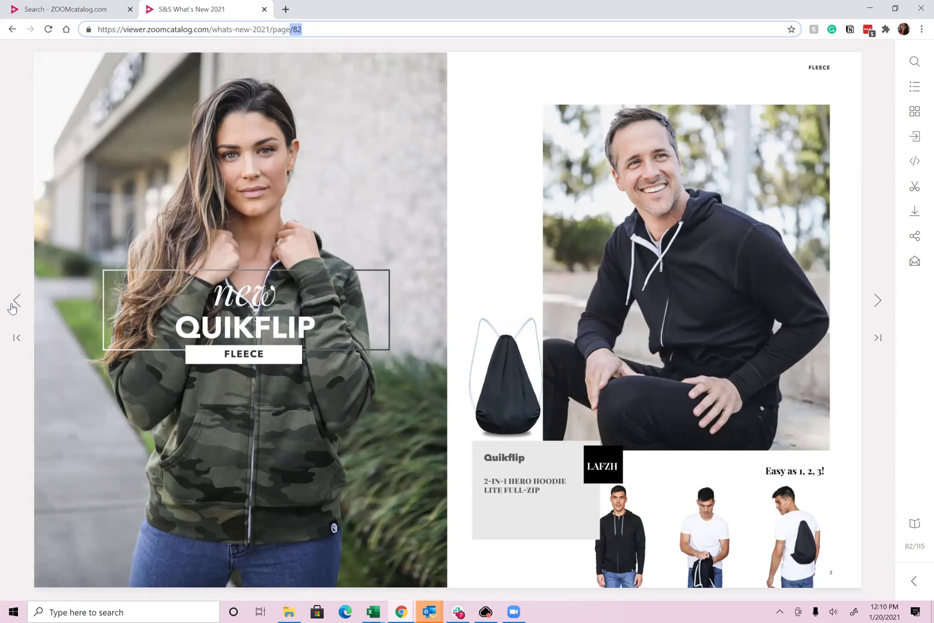
Leaf back to page 78 to see the address follow the page, and return to page 82.
click(12, 306)
click(12, 307)
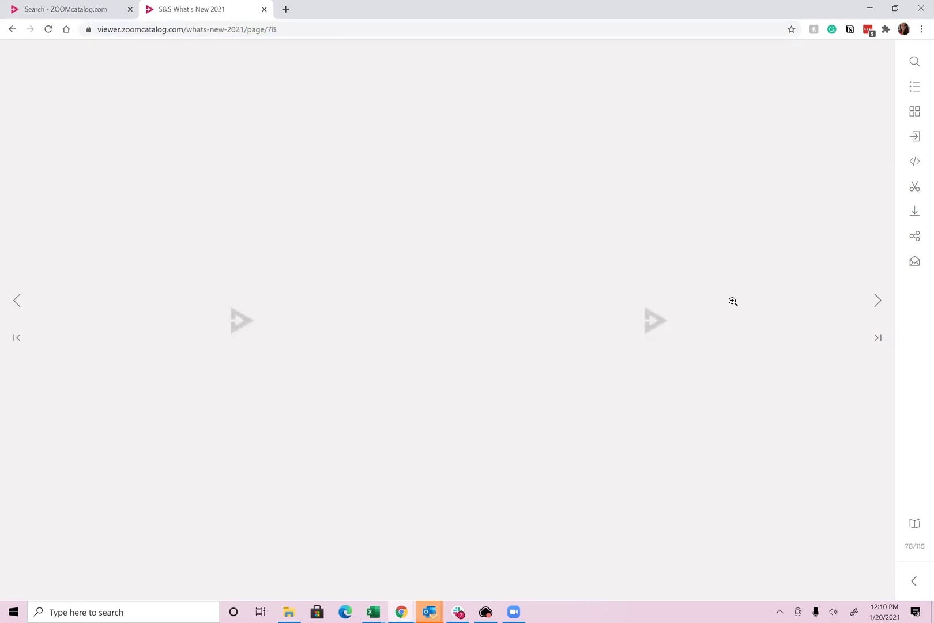
click(874, 302)
click(875, 302)
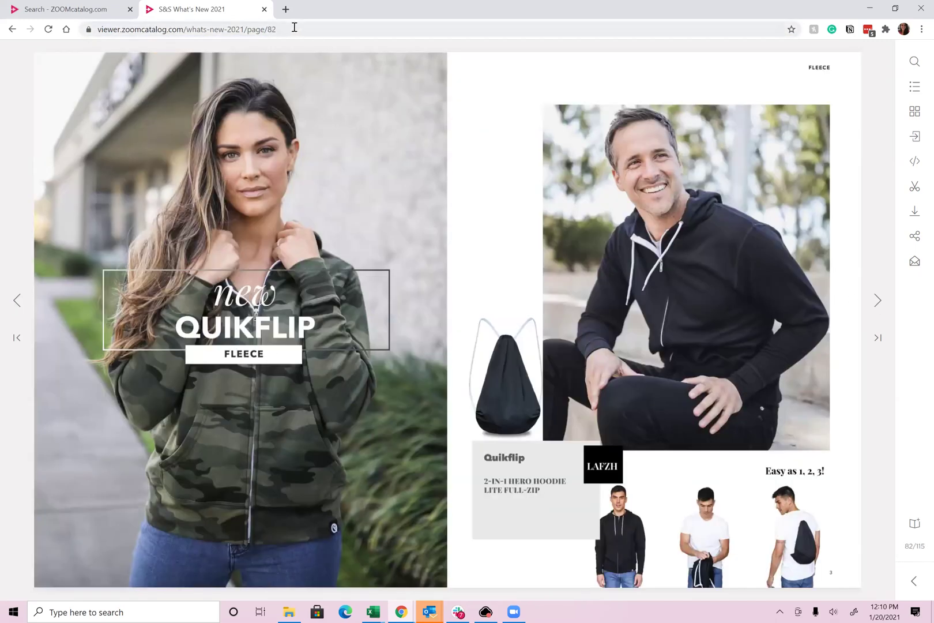
Highlight the full link of page 82, and go to the catalog's cover to highlight its link.
click(294, 27)
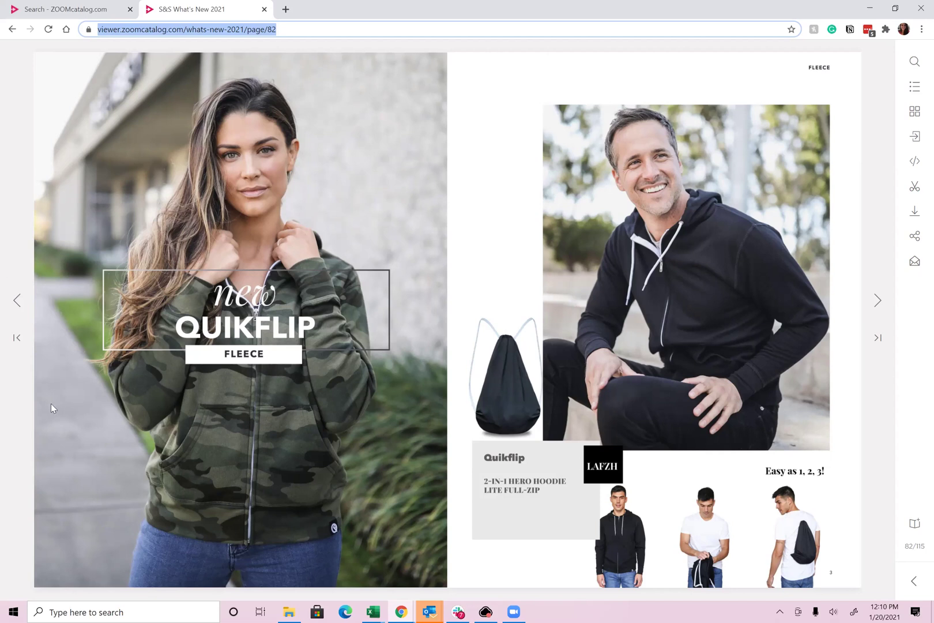
click(18, 337)
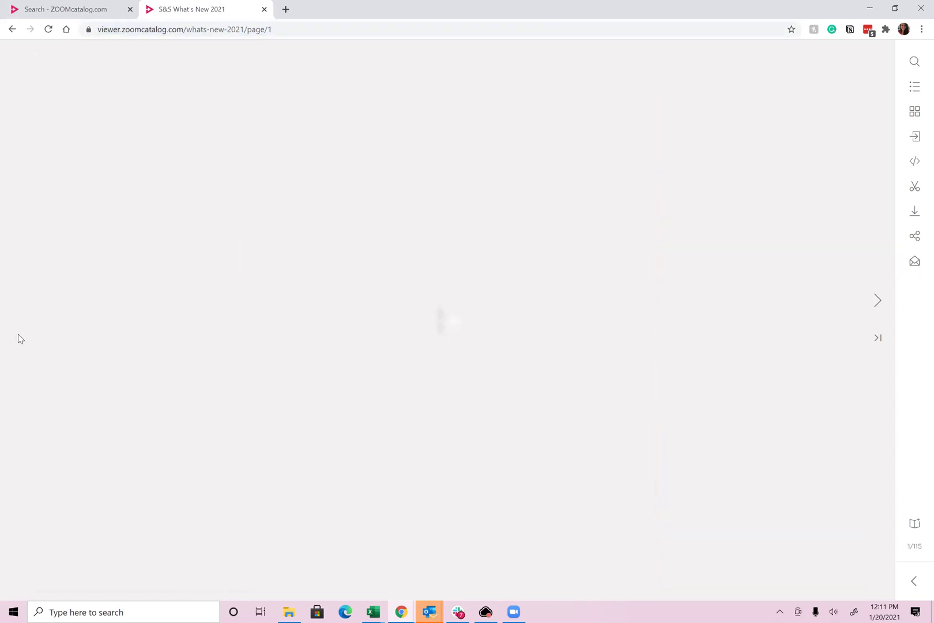
click(291, 34)
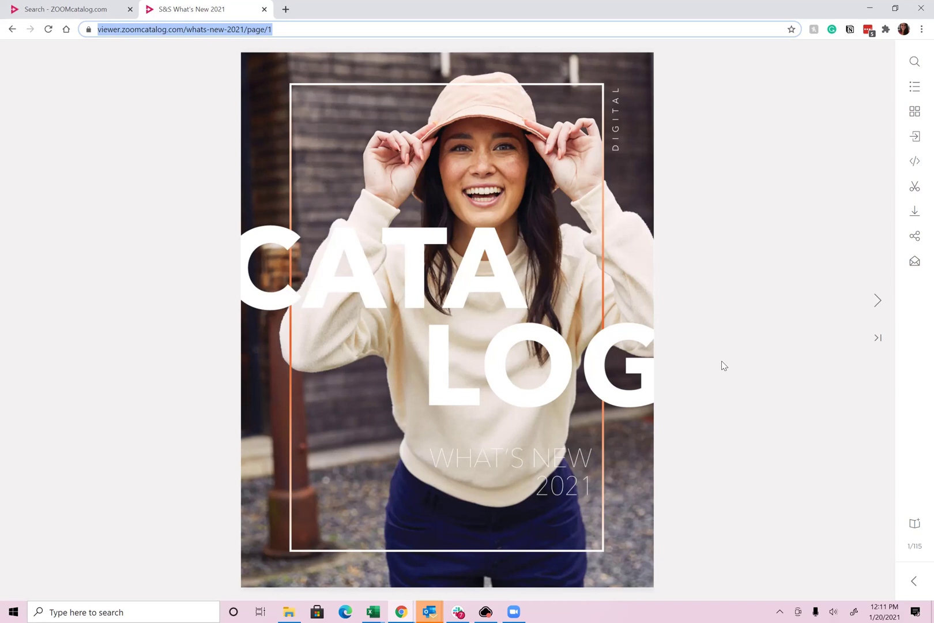
Close the S&S What's New 2021 catalog, search the supplier catalogs for "beach" and look through the results.
click(264, 9)
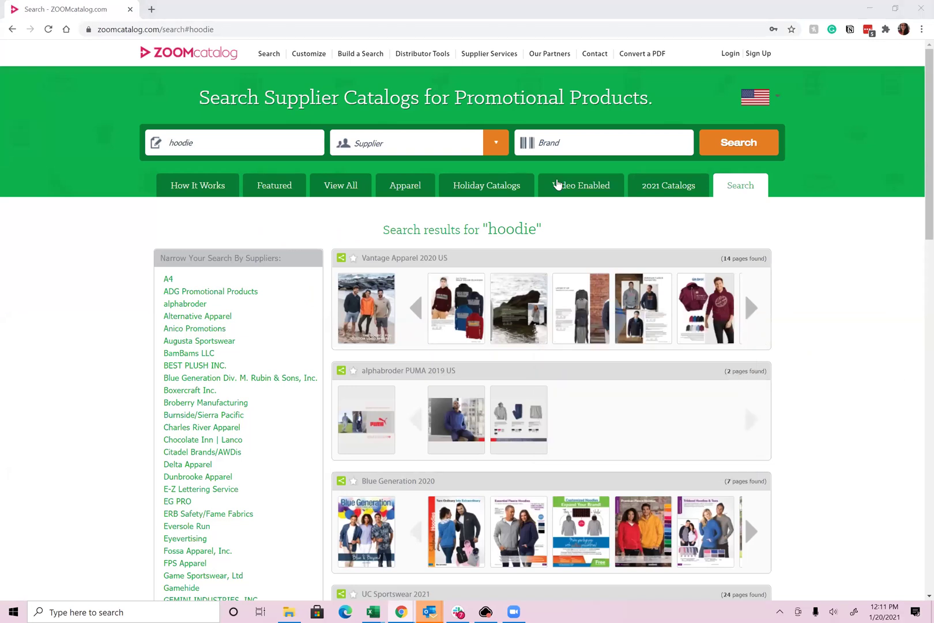
double_click(251, 142)
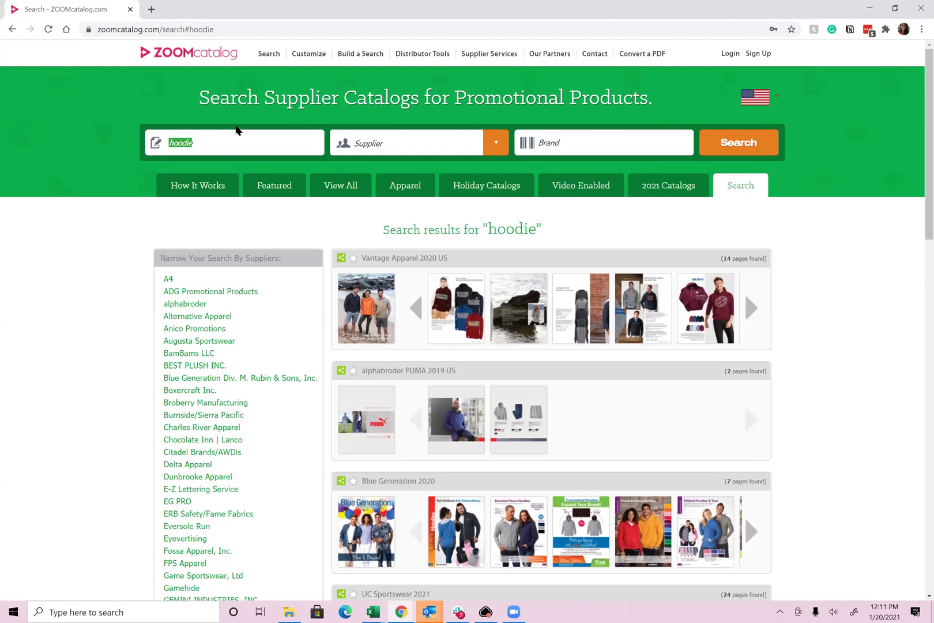
text(beach)
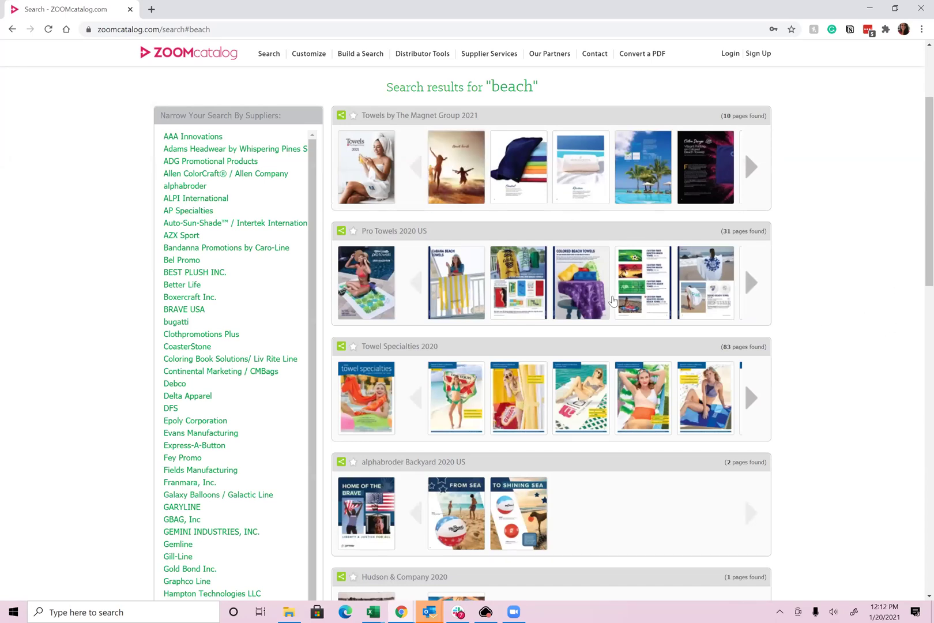
scroll(827, 410, down, 2)
scroll(827, 409, down, 5)
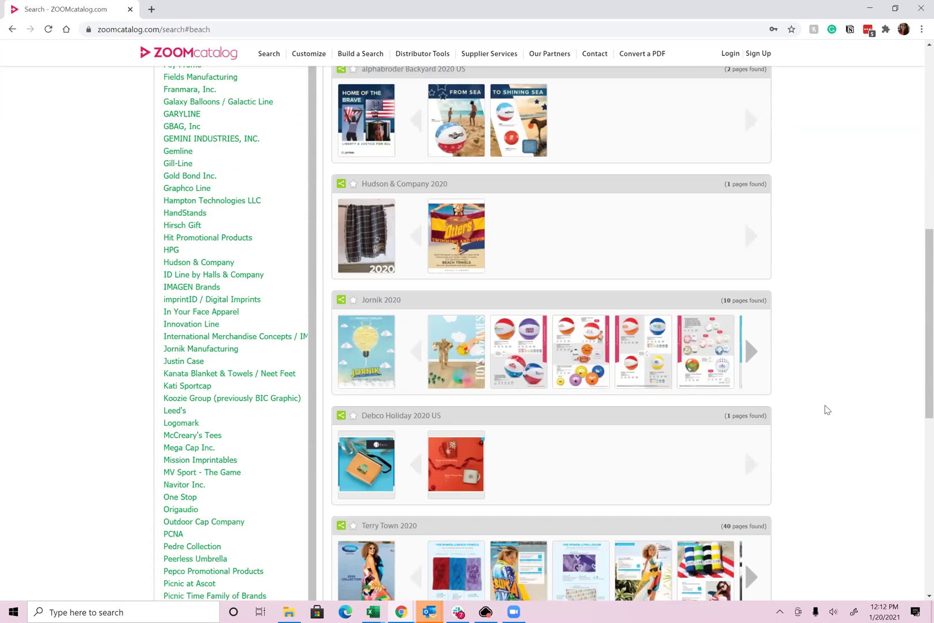
scroll(826, 410, down, 6)
scroll(827, 409, up, 10)
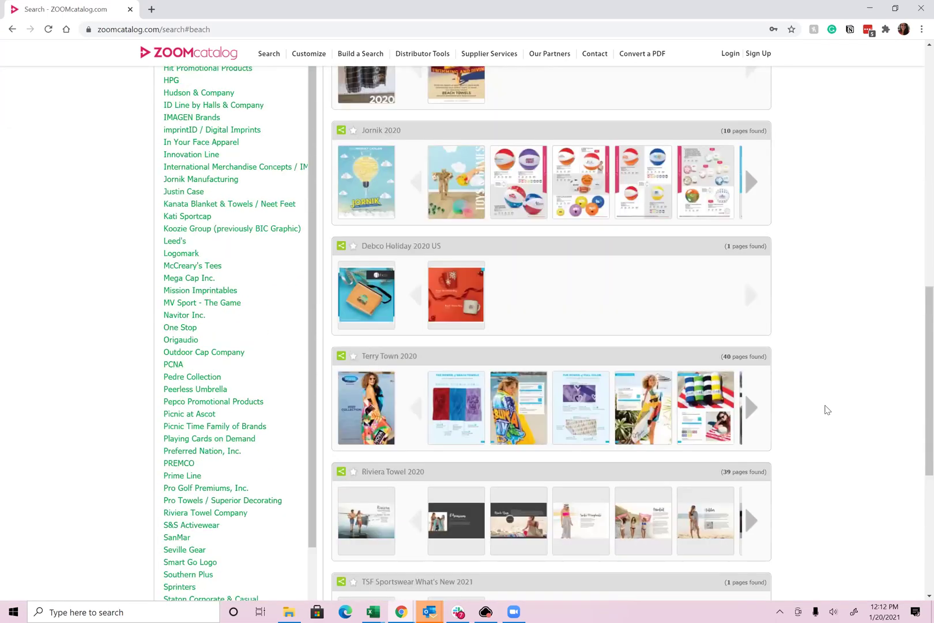
scroll(826, 410, up, 6)
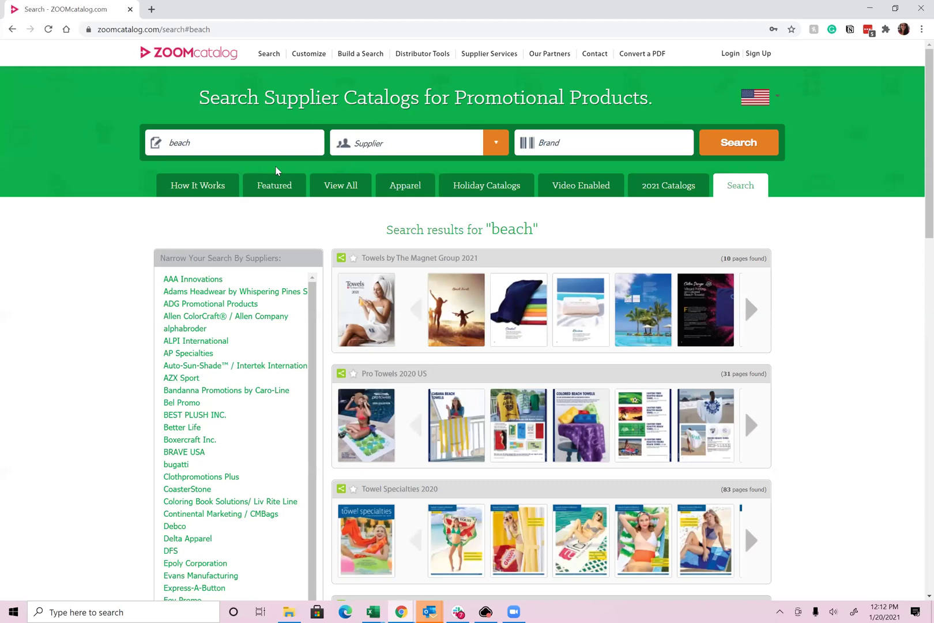
Clear the keyword and search for catalogs from the supplier SanMar.
key(ctrl+a)
key(BackSpace)
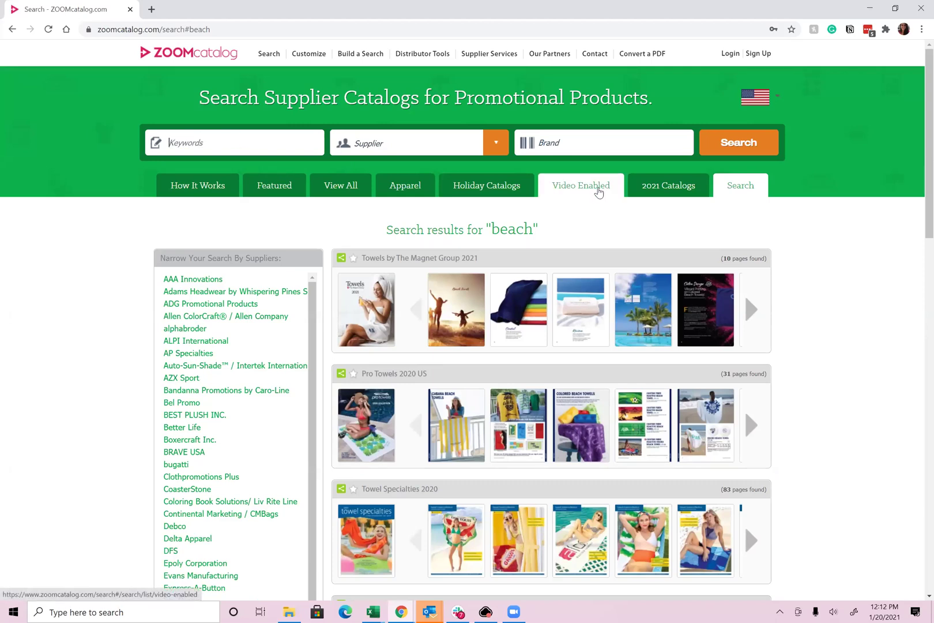
click(403, 142)
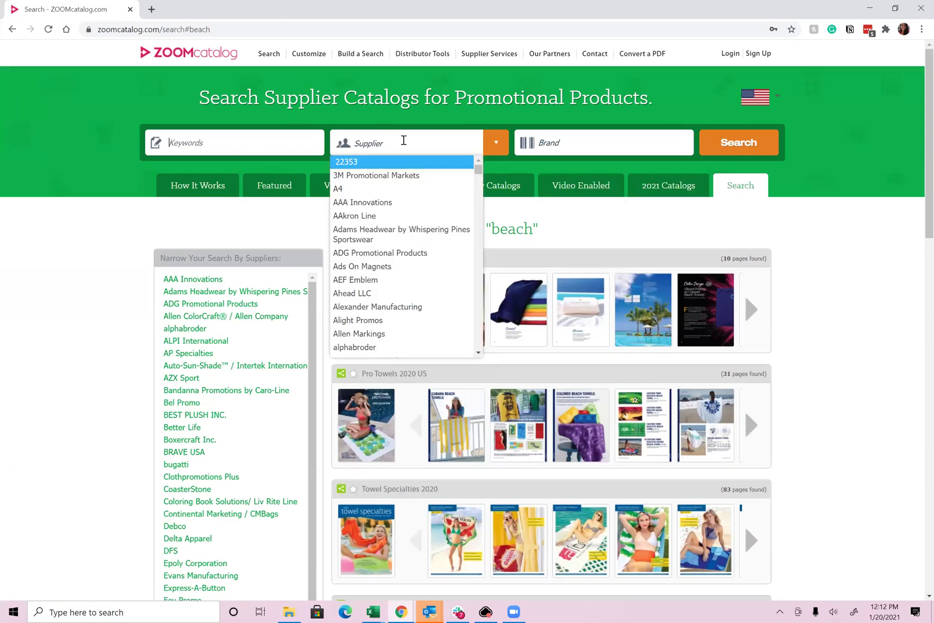
text(s)
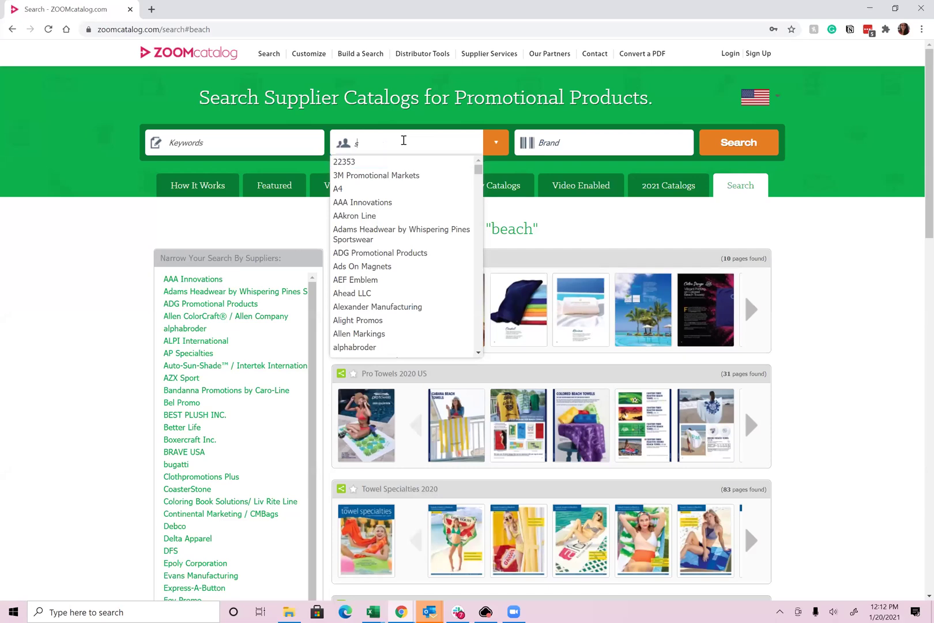
text(anmar)
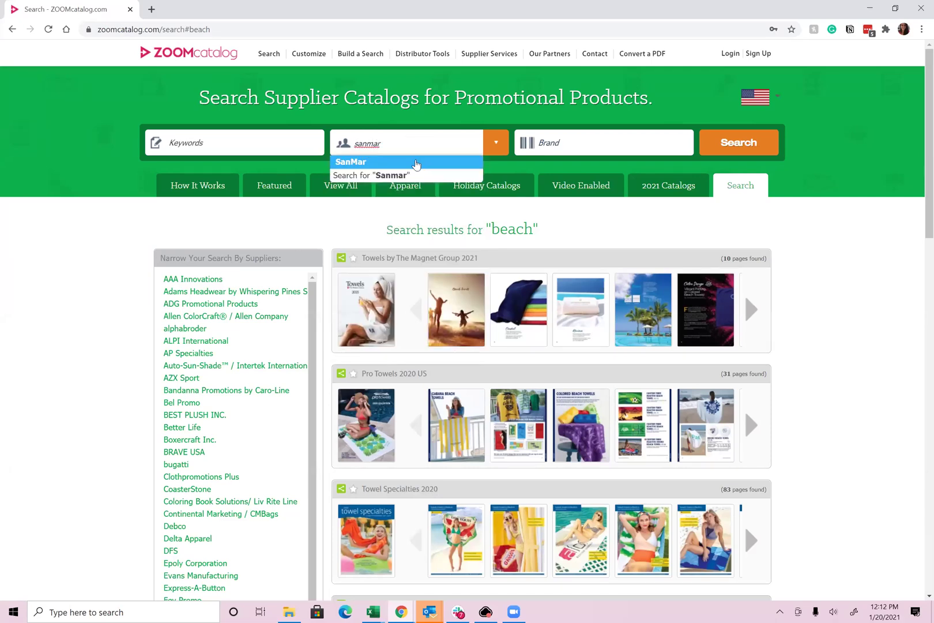
click(416, 164)
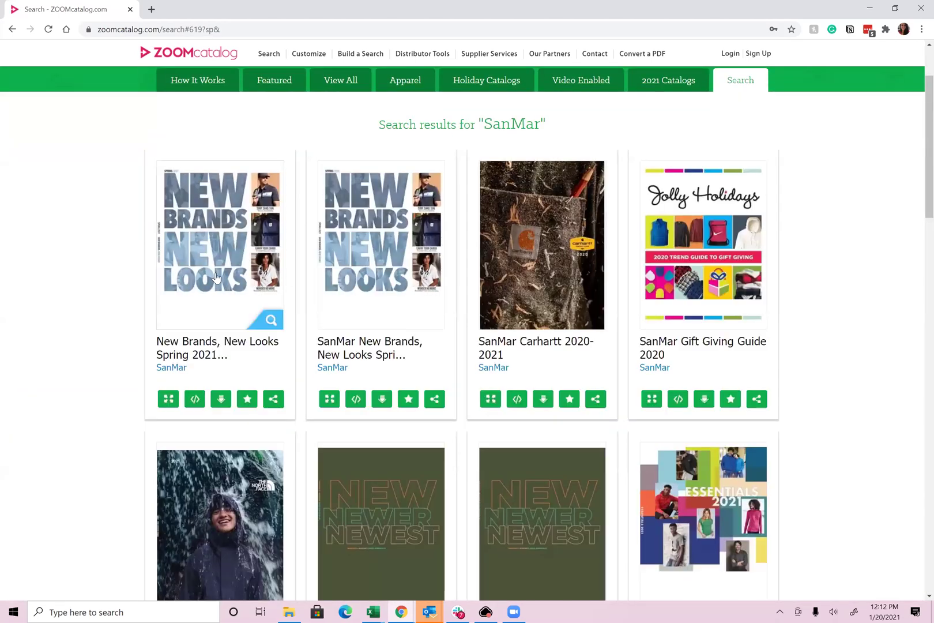
Look through the catalogs listed for SanMar and return to the search fields.
scroll(893, 314, down, 12)
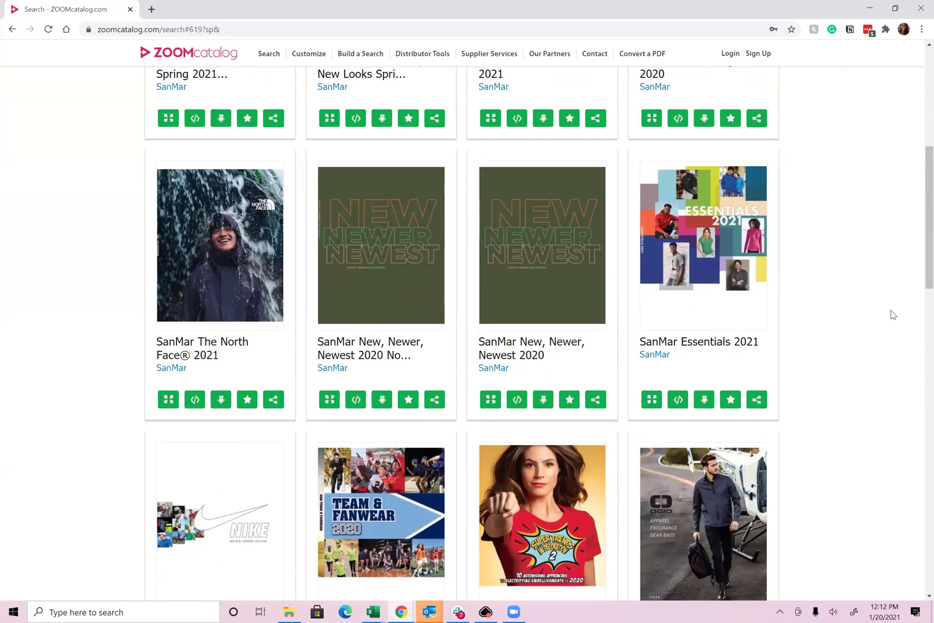
scroll(893, 315, down, 3)
scroll(893, 314, up, 10)
scroll(893, 314, up, 8)
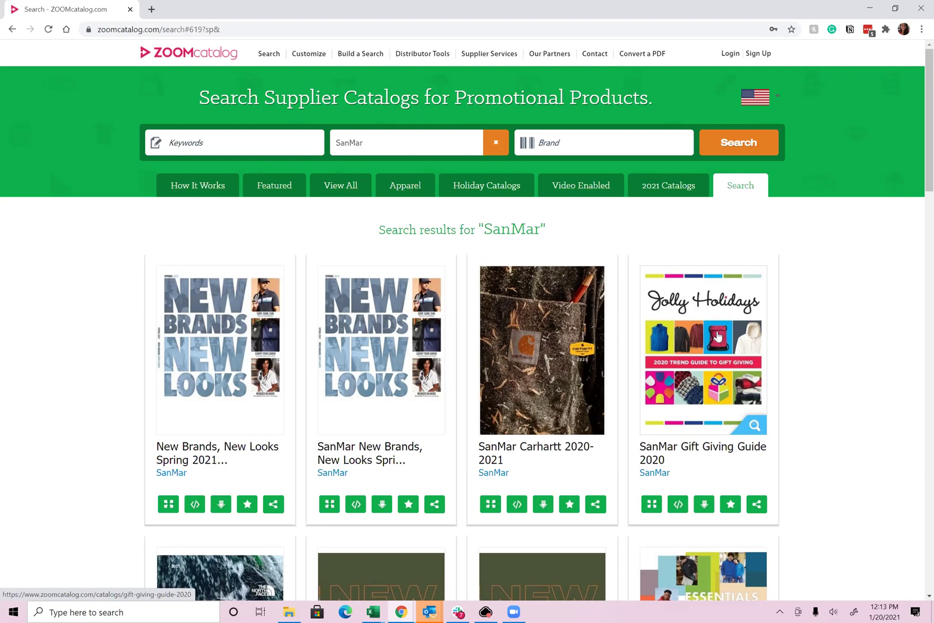
scroll(887, 387, down, 2)
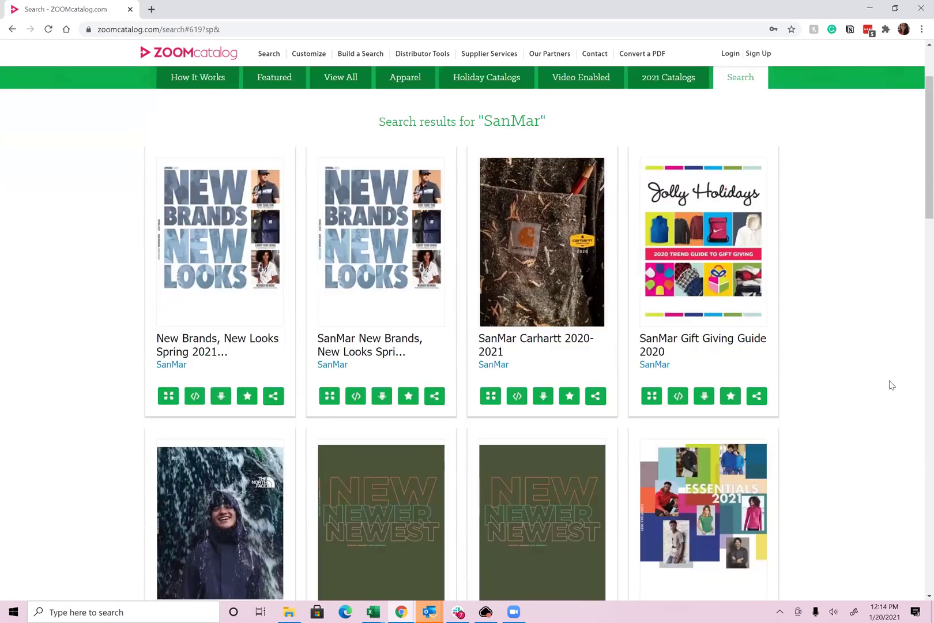
scroll(890, 385, up, 2)
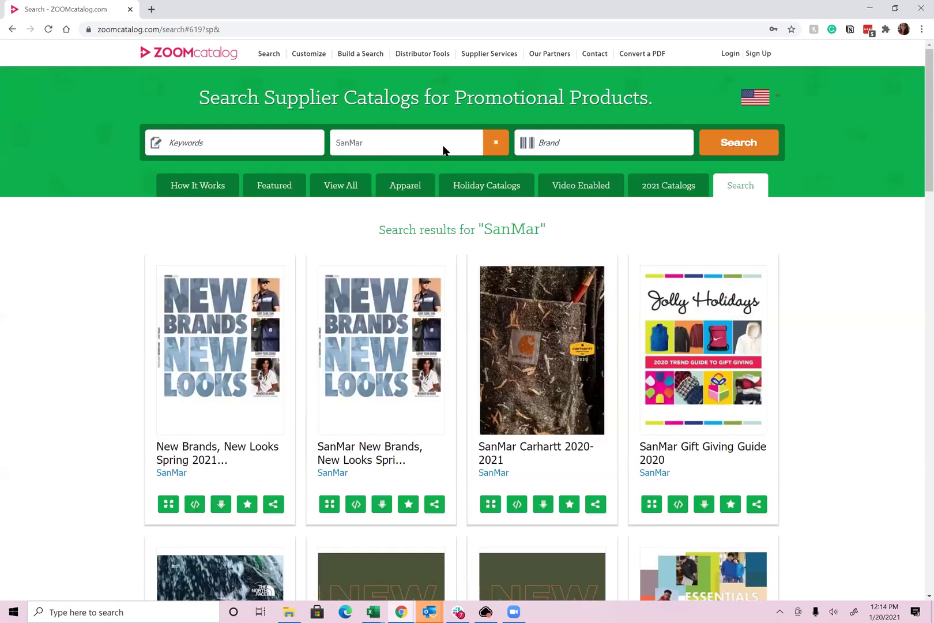
Clear the SanMar supplier filter and browse the Video Enabled catalogs.
click(495, 142)
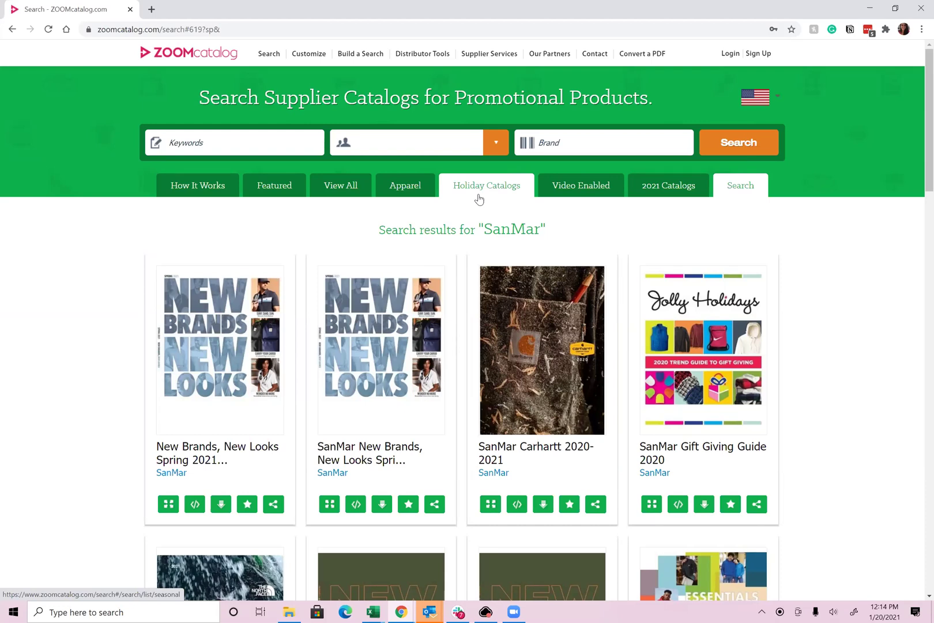
click(590, 184)
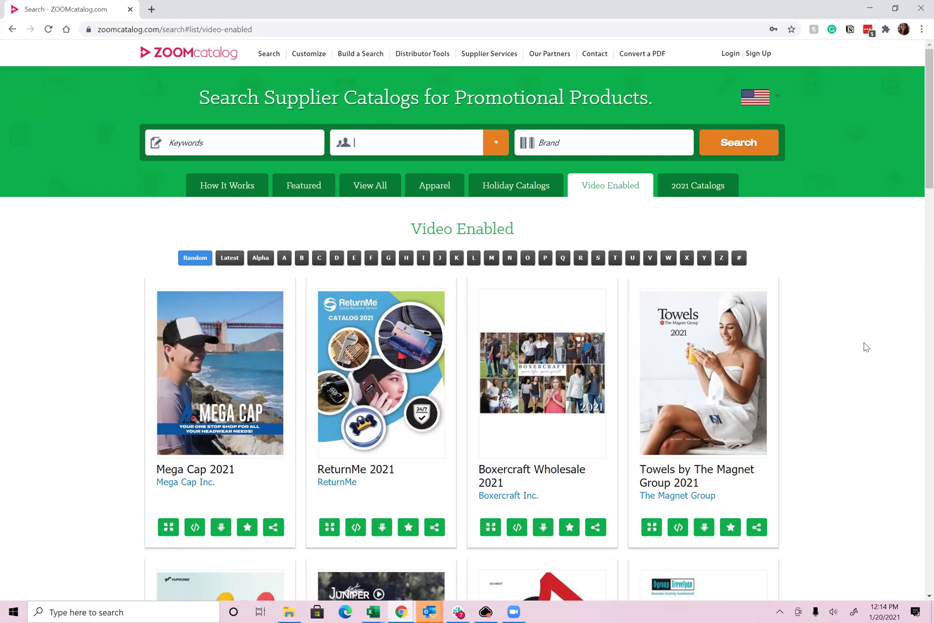
scroll(865, 347, down, 5)
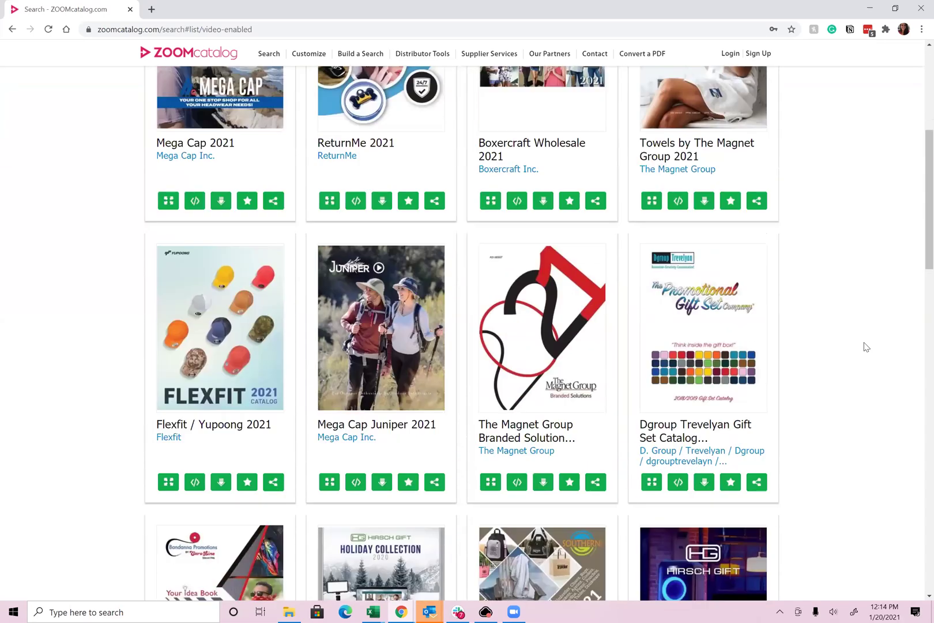
Look through the Video Enabled catalogs and open the Solé Bicycles 2020 catalog.
scroll(865, 347, down, 4)
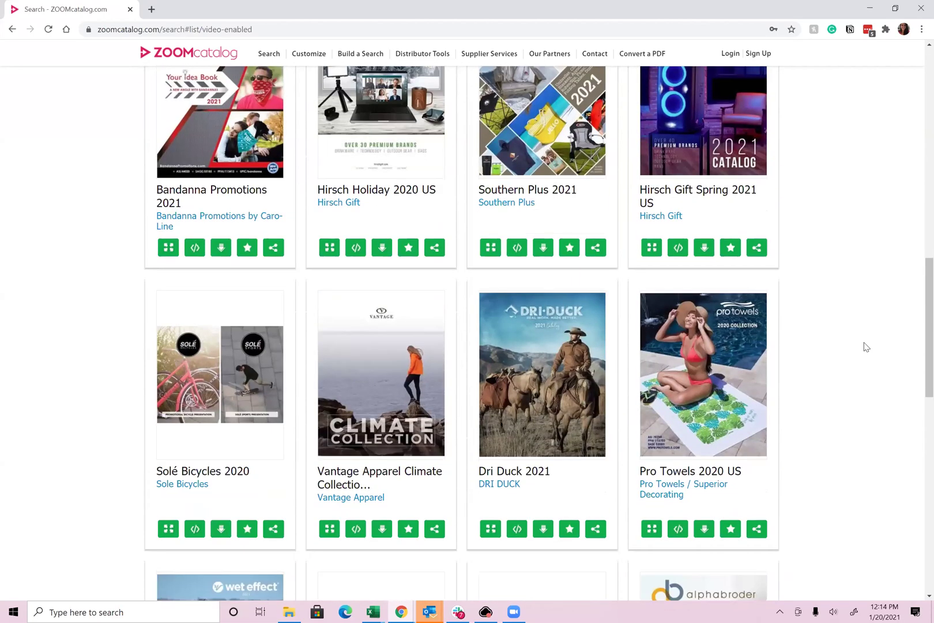
scroll(865, 346, down, 5)
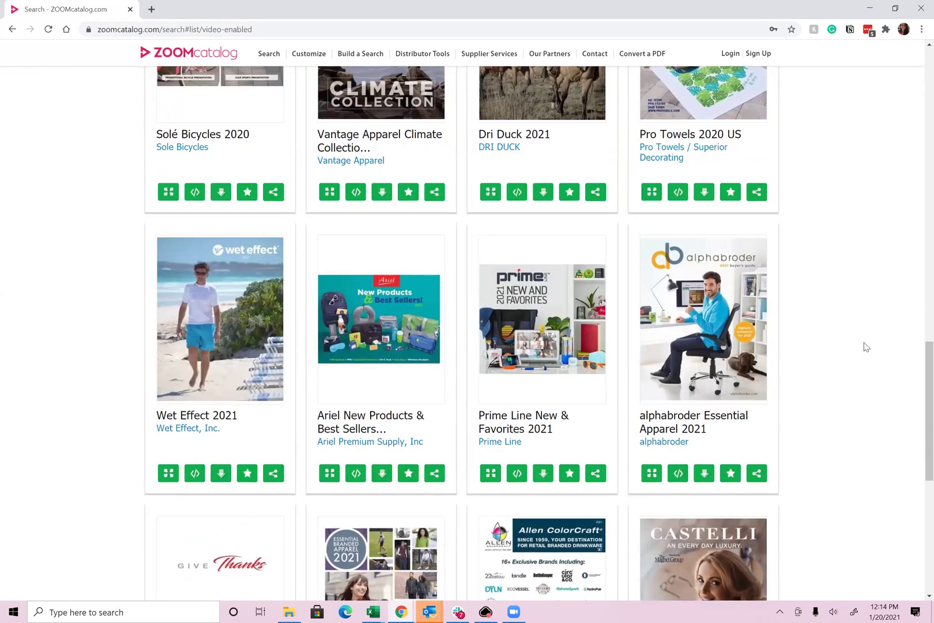
scroll(865, 346, up, 5)
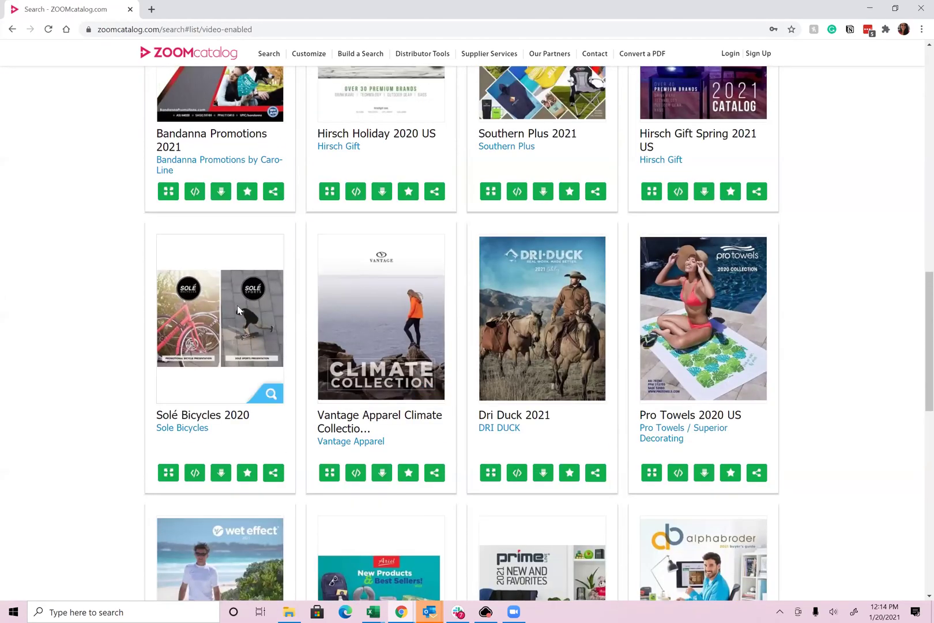
click(237, 308)
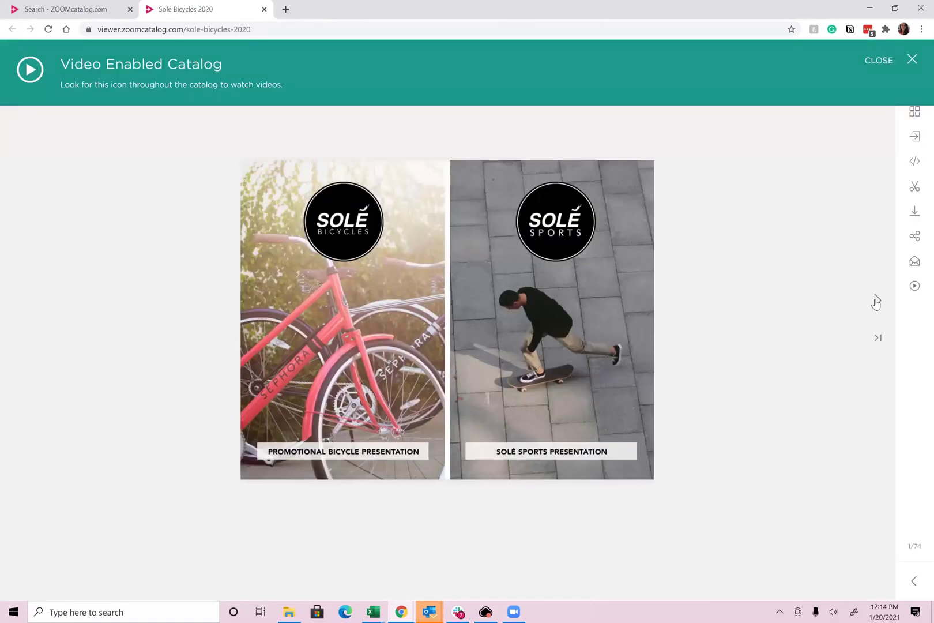
Page forward to the Branded Dutch Step-Through page, open its bikes-in-action video and close it again.
click(876, 302)
click(876, 302)
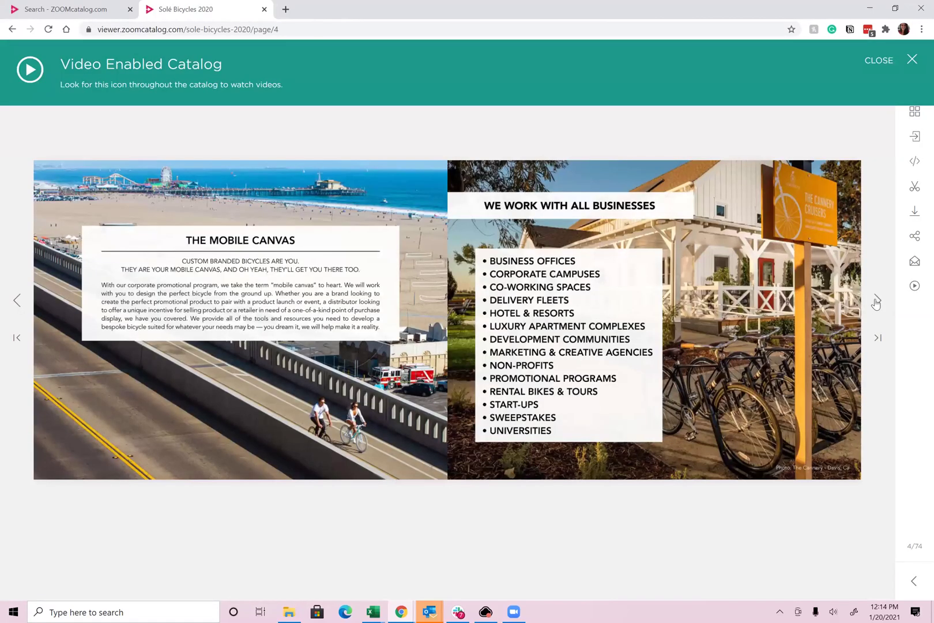
click(875, 302)
click(876, 302)
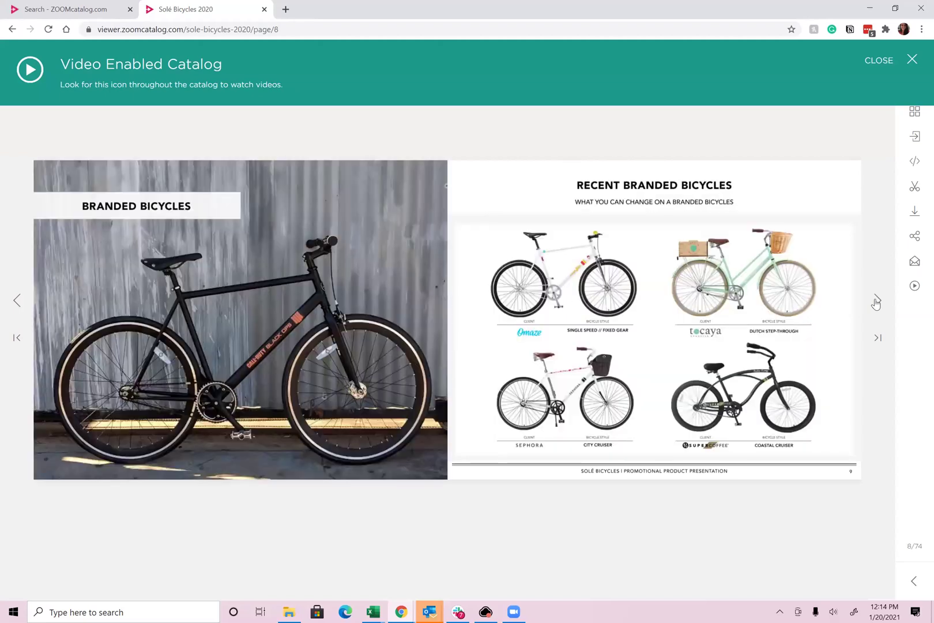
click(875, 302)
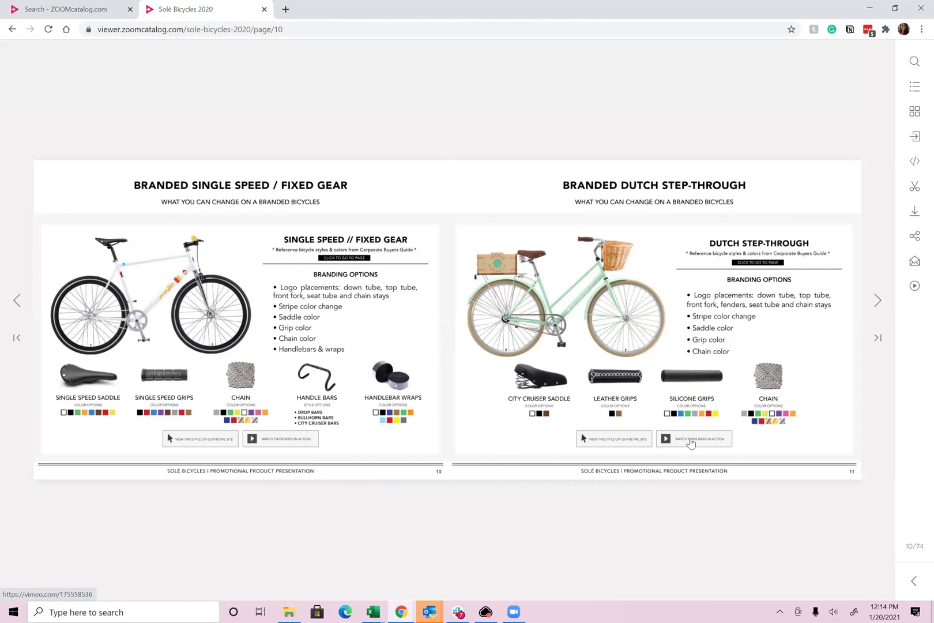
click(691, 441)
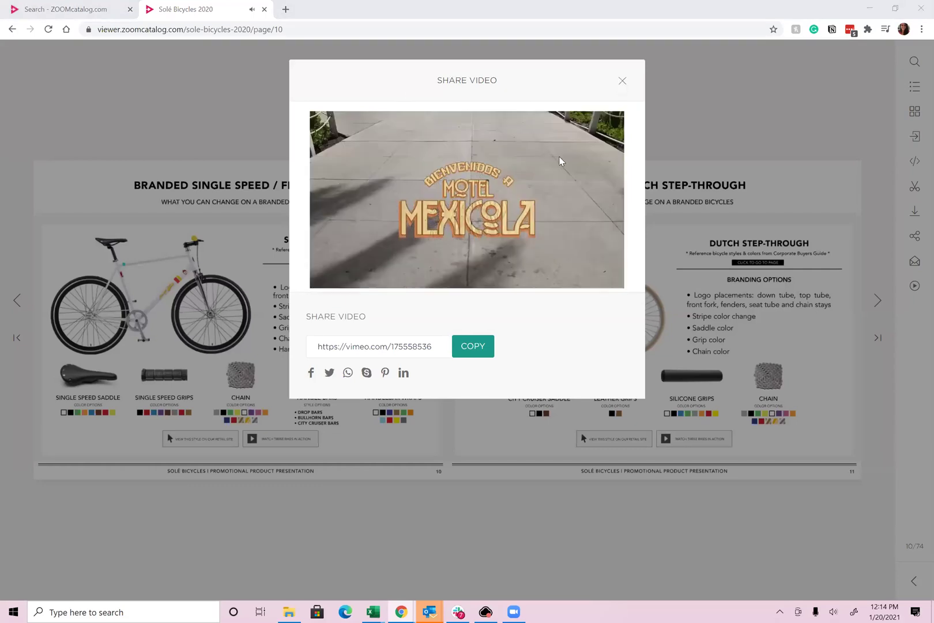
click(622, 80)
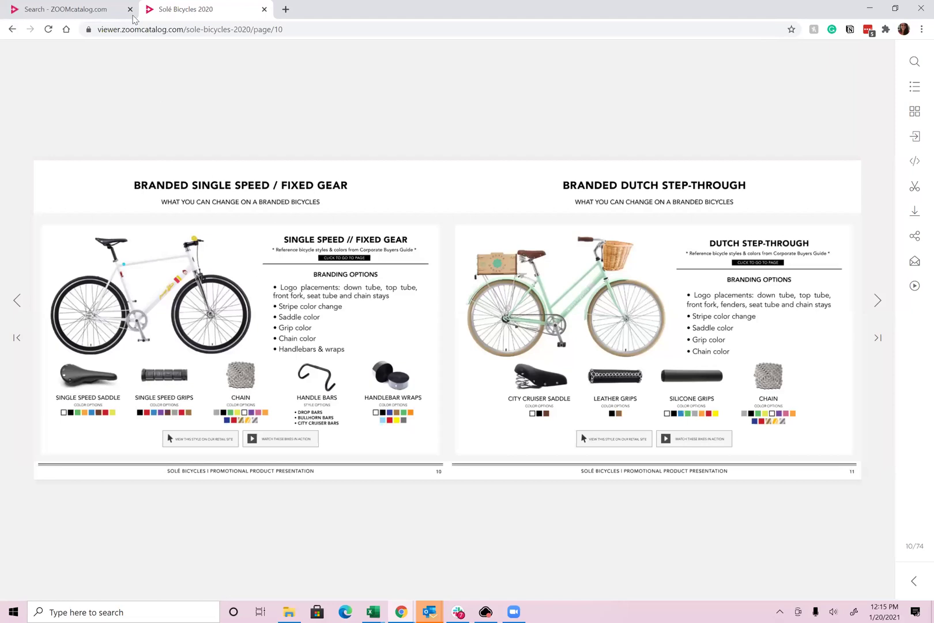
Return to the catalog search, list all catalogs sorted by latest and look through them.
click(96, 10)
scroll(704, 358, up, 10)
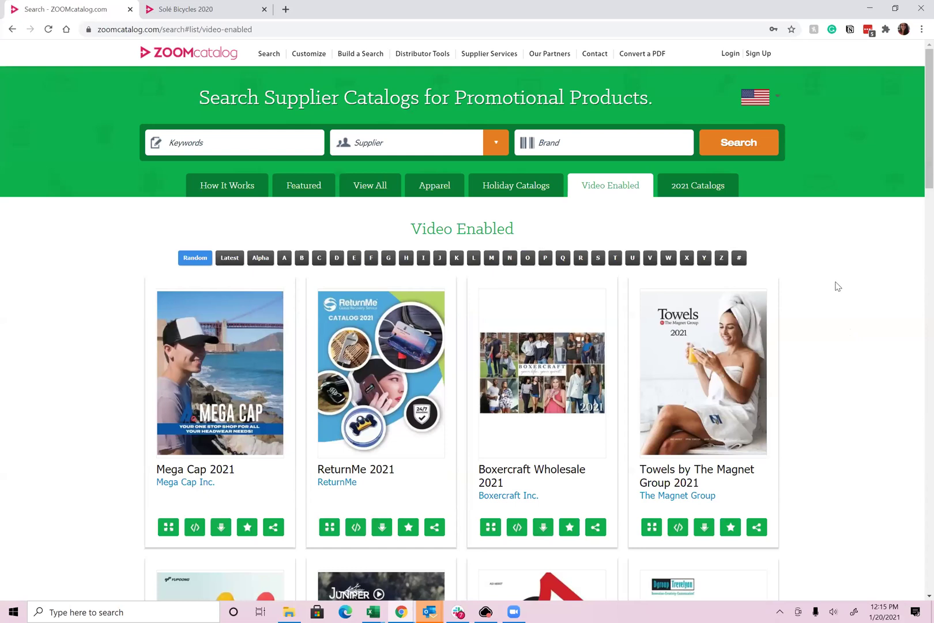
click(358, 191)
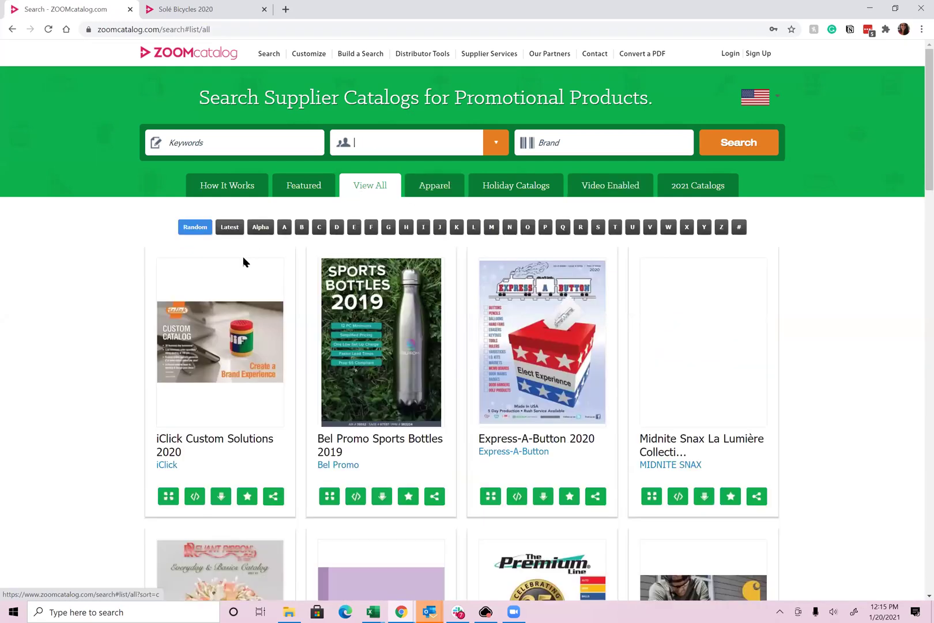
click(228, 227)
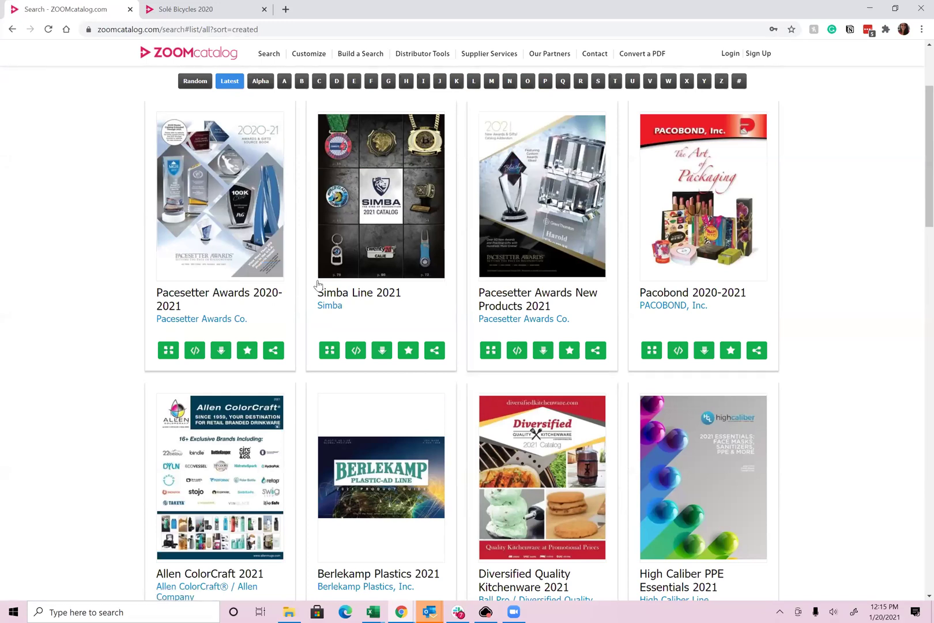
scroll(850, 371, down, 4)
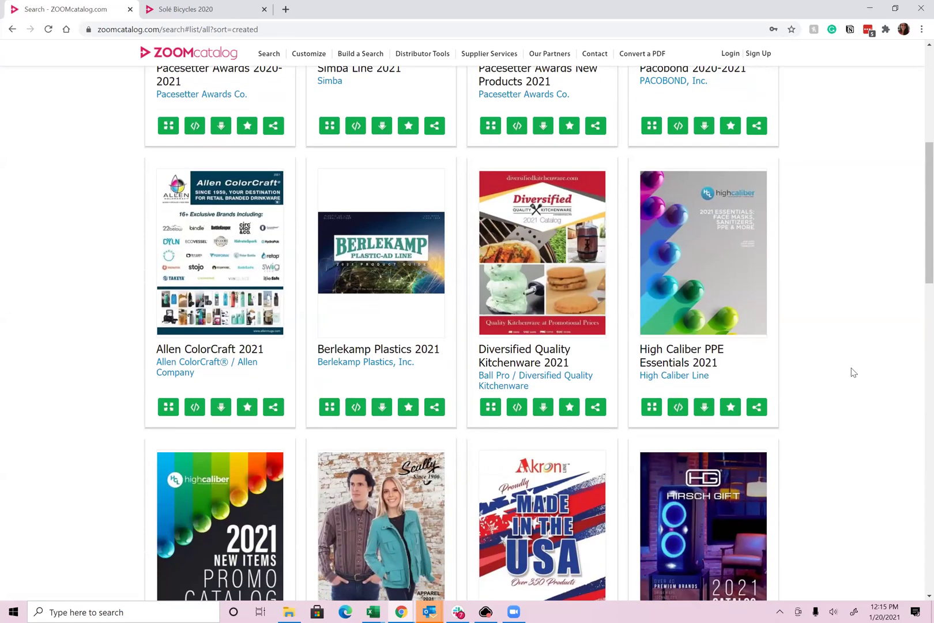
scroll(854, 372, up, 7)
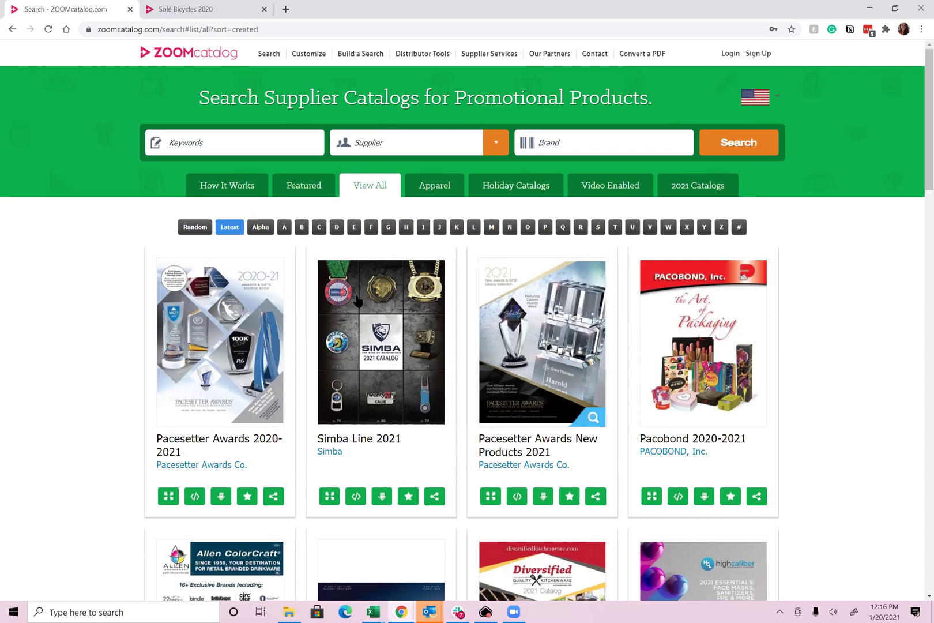
Open the Build a Search page, and open proformacatalogs.com in a separate browser tab as a sample search engine.
click(349, 55)
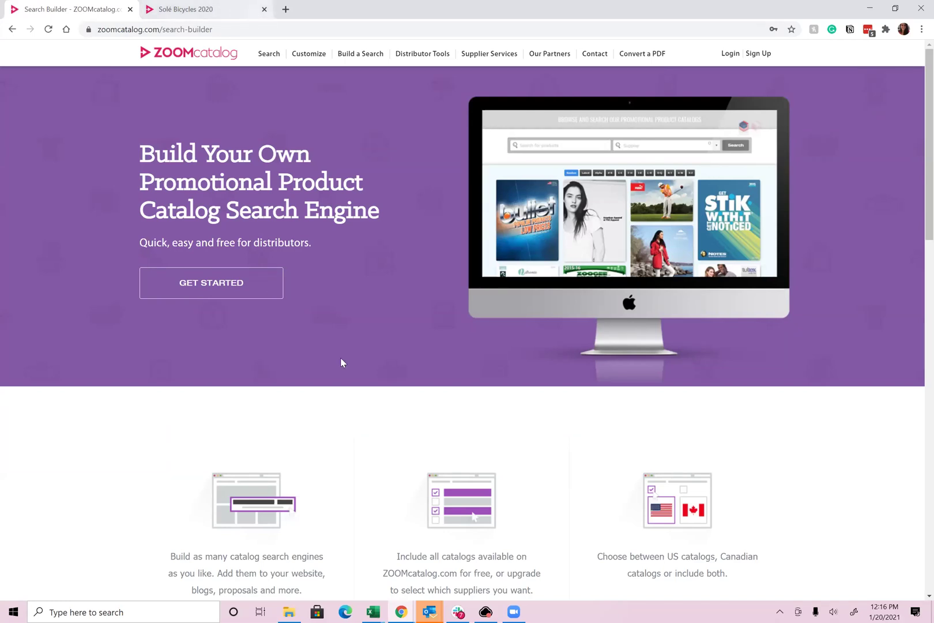
click(286, 9)
text(pro)
key(Return)
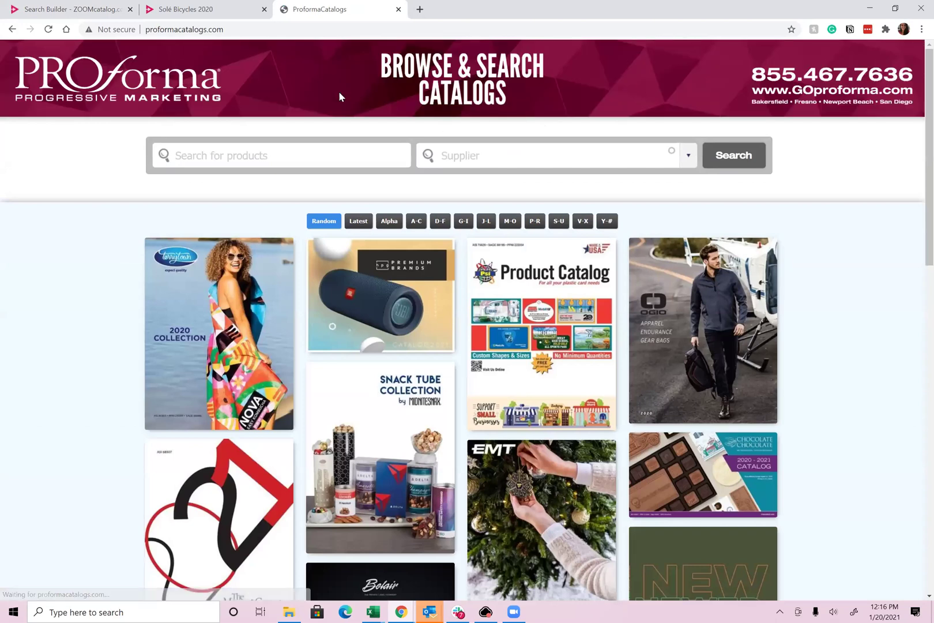
click(688, 155)
click(807, 316)
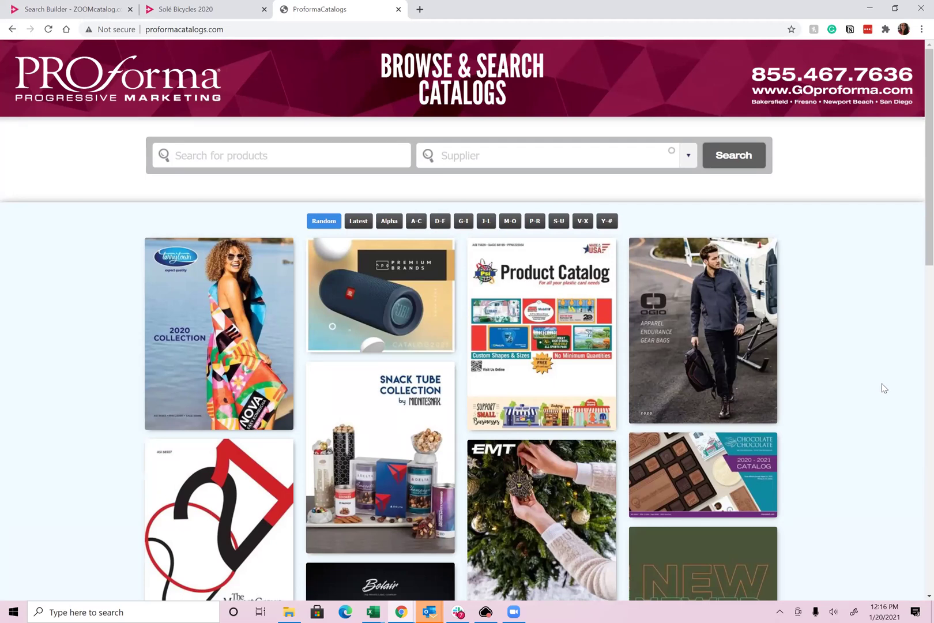
Return to the Build a Search page and look through its feature overview and examples.
click(67, 12)
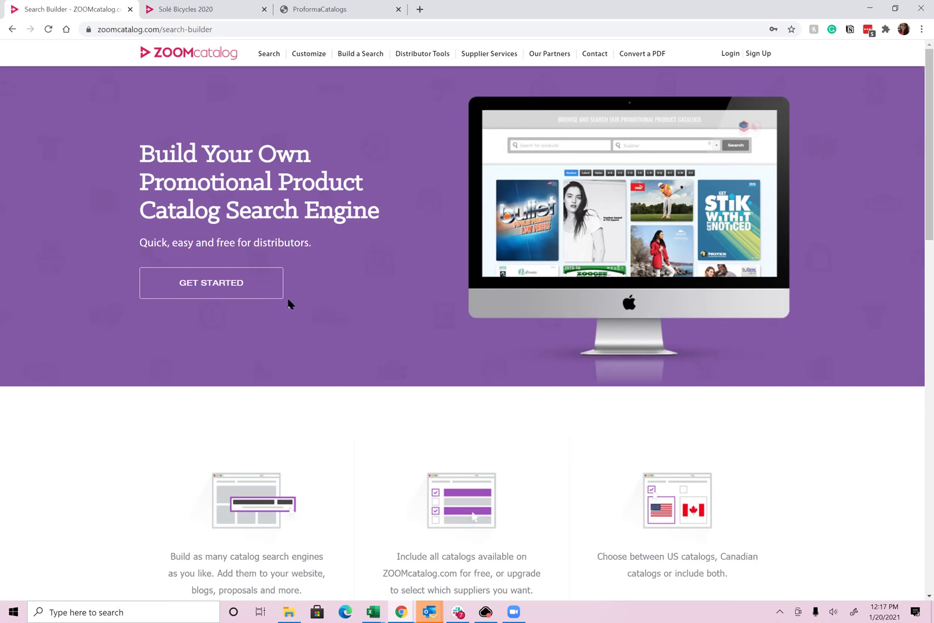
scroll(416, 386, down, 10)
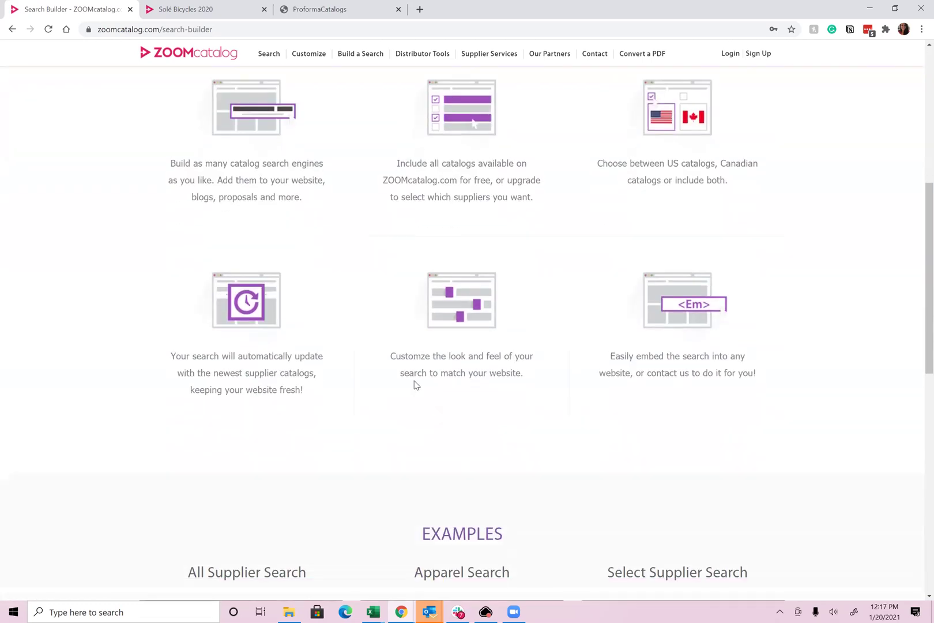
scroll(414, 385, up, 10)
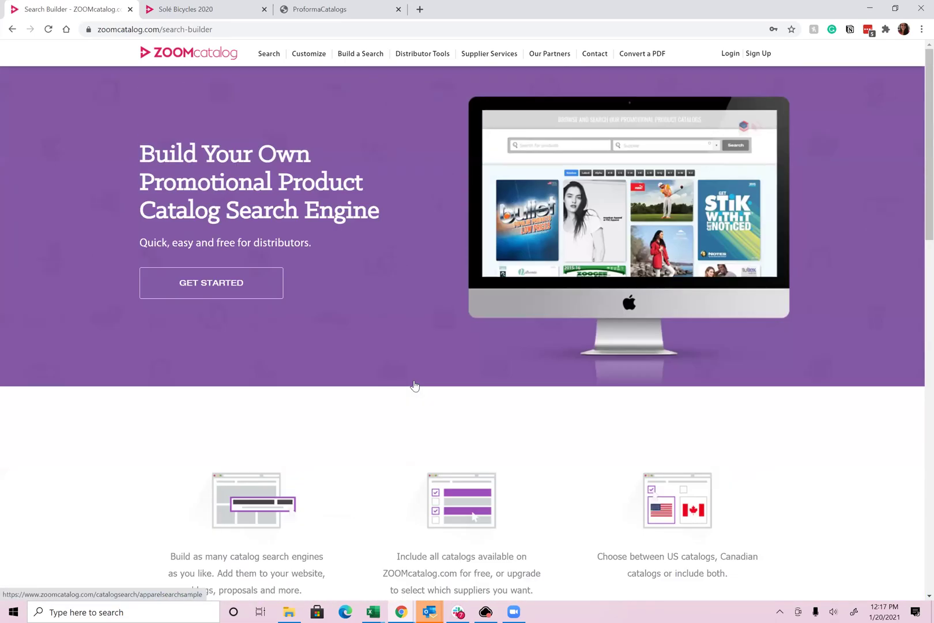
Open the supplier catalog Search page and the Customize page, declining the tour on each.
click(274, 55)
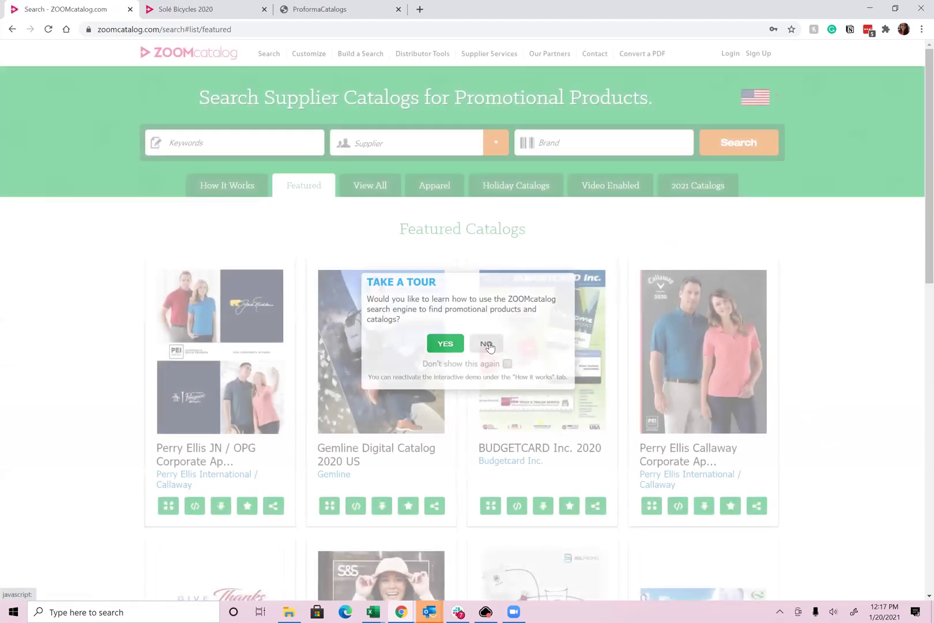
click(486, 344)
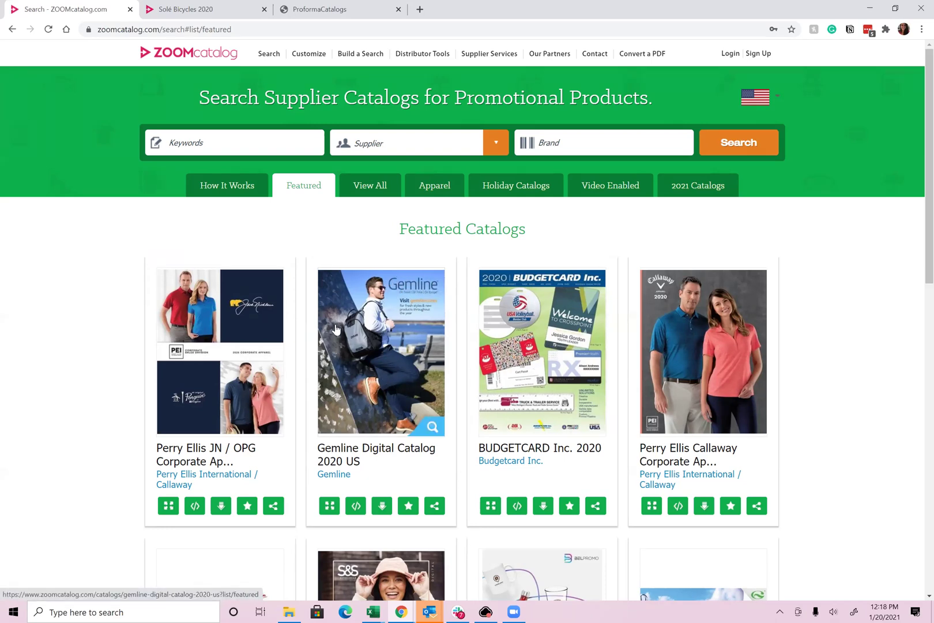
click(310, 56)
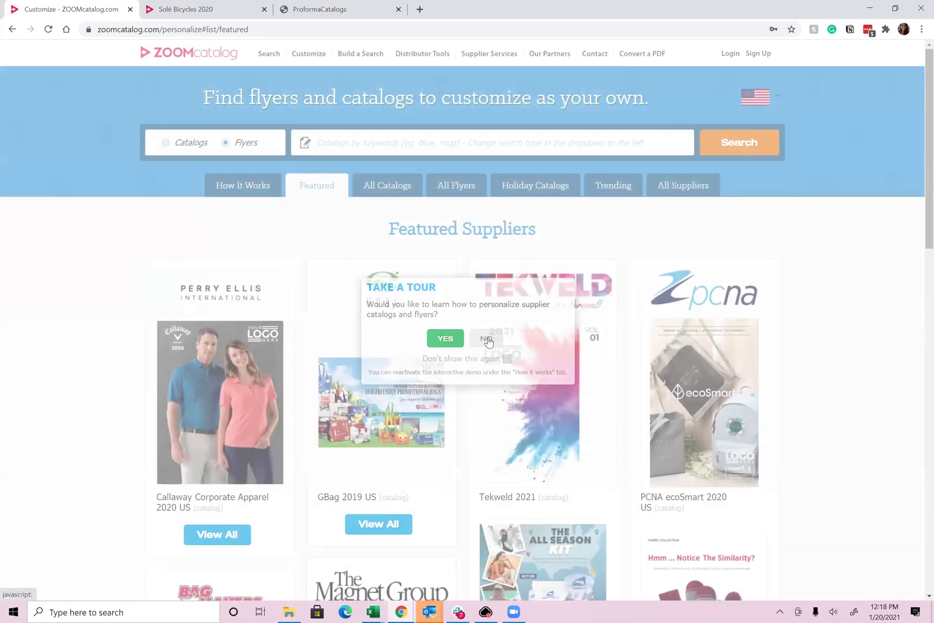
click(487, 341)
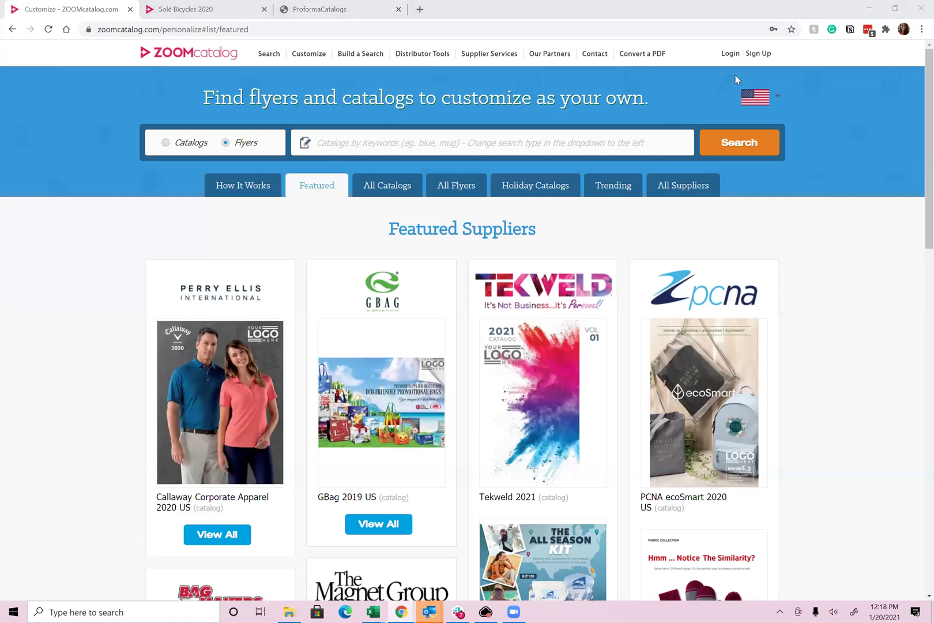
Try signing in from the Customize page with the prefilled account, decline the tour and log out.
click(746, 141)
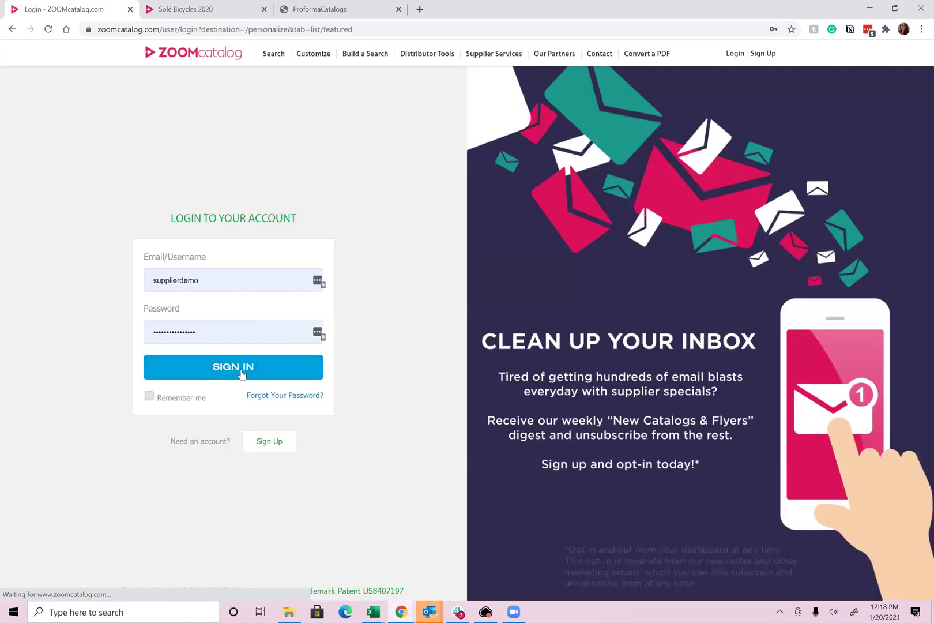
click(241, 370)
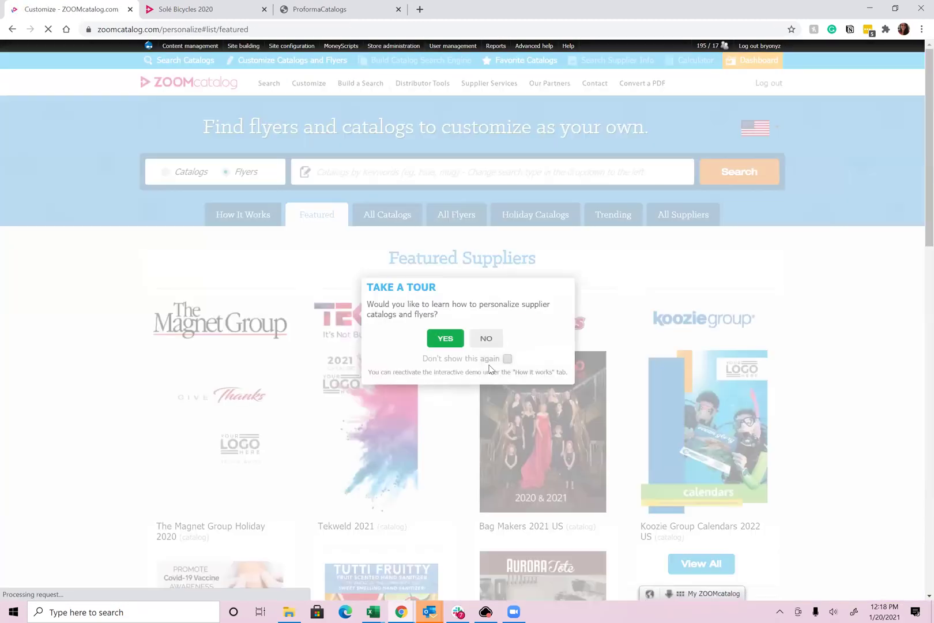
click(486, 337)
click(774, 64)
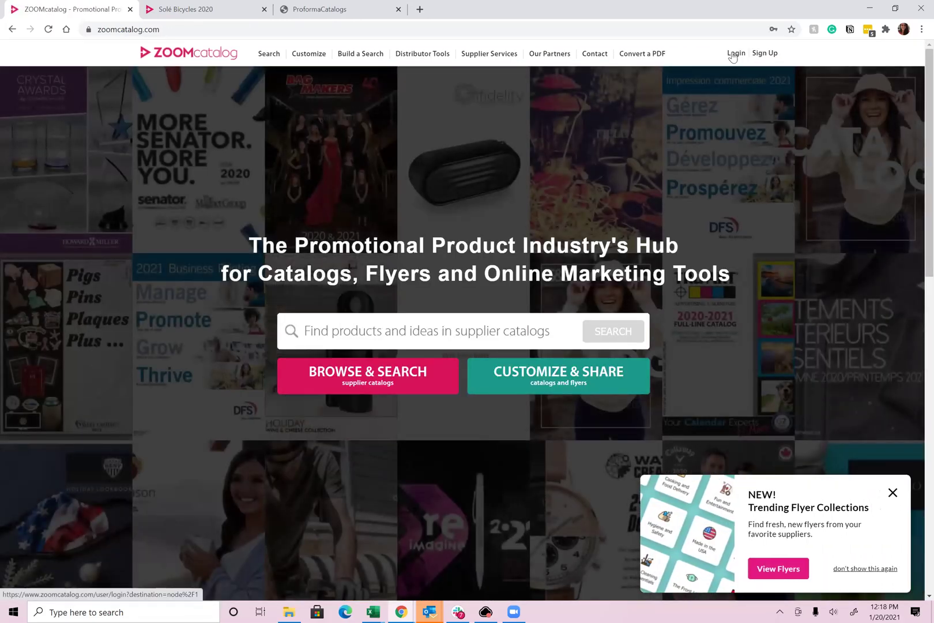
Reopen the login form, check the saved accounts and sign in with the prefilled credentials.
click(733, 54)
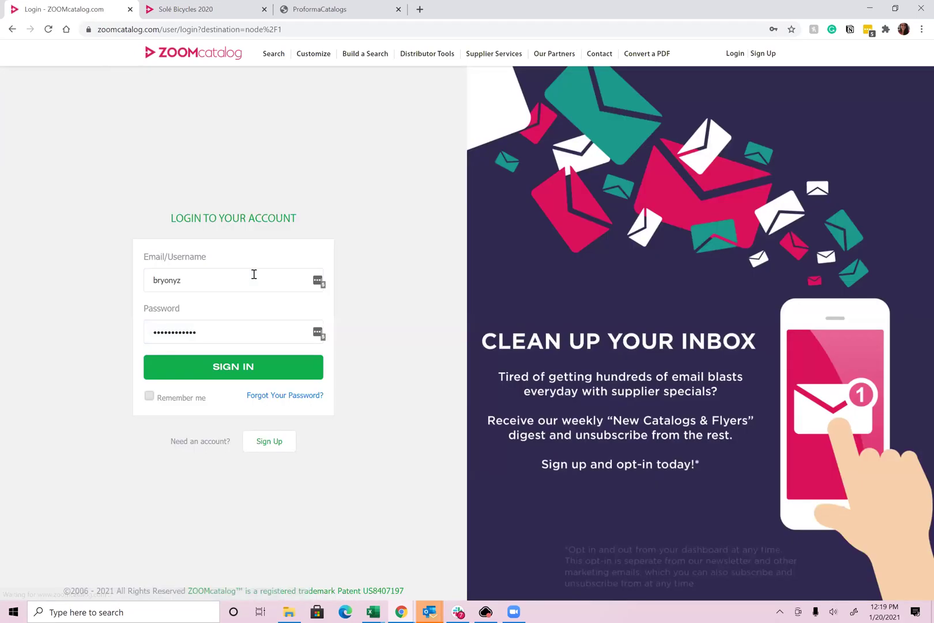
click(252, 280)
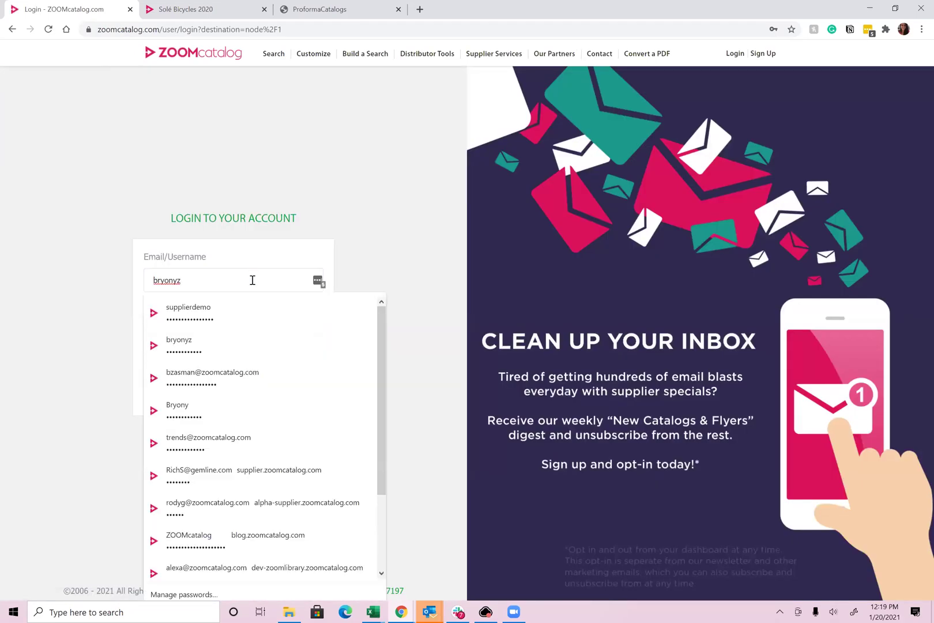
key(Escape)
click(235, 367)
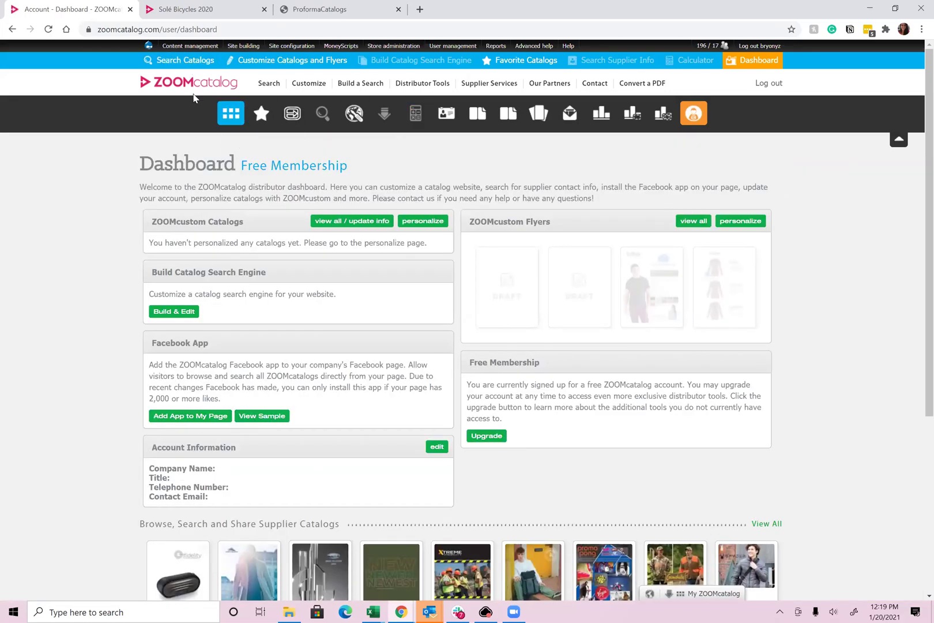
Open the Customize page from the dashboard, decline the tour and log out of the account.
click(294, 86)
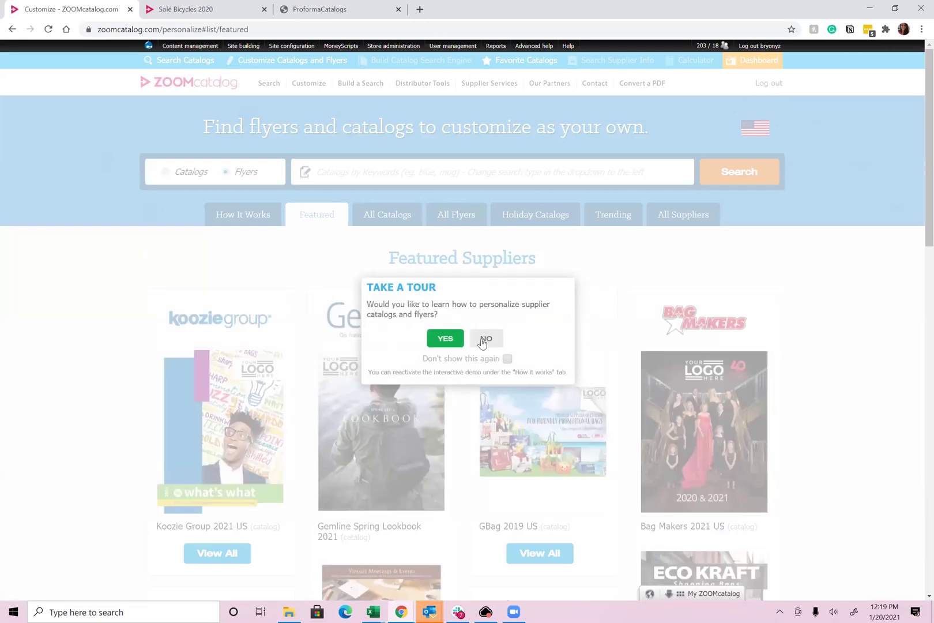
click(484, 339)
click(768, 84)
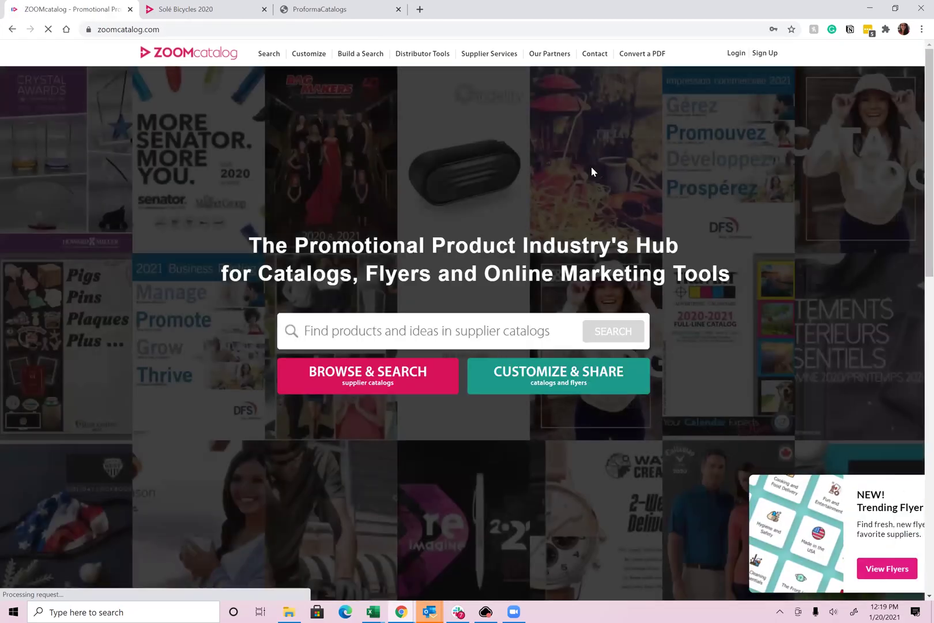
Reopen the login form, fill in the username and password from the saved supplierdemo account, and sign in.
click(734, 54)
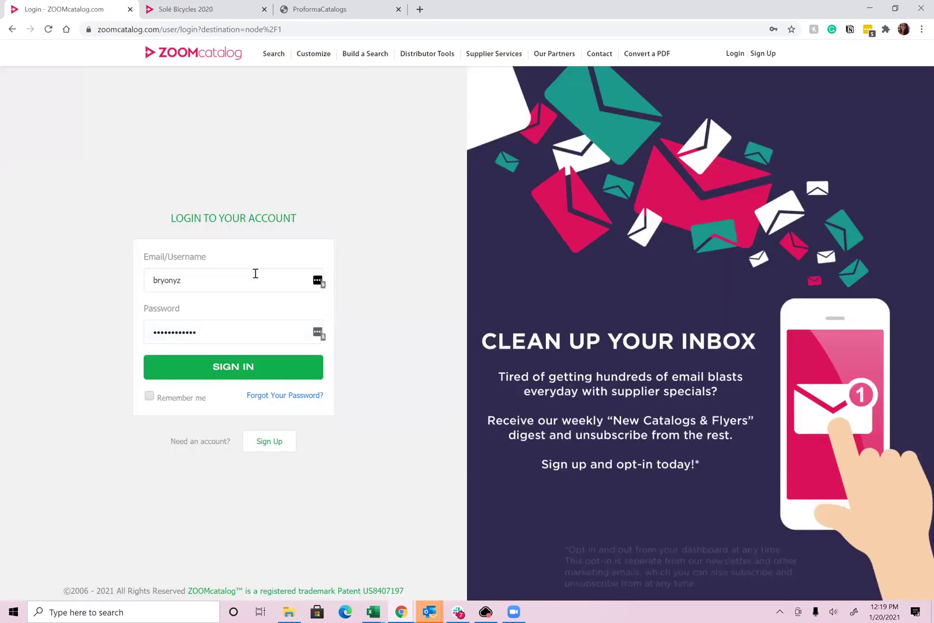
click(255, 273)
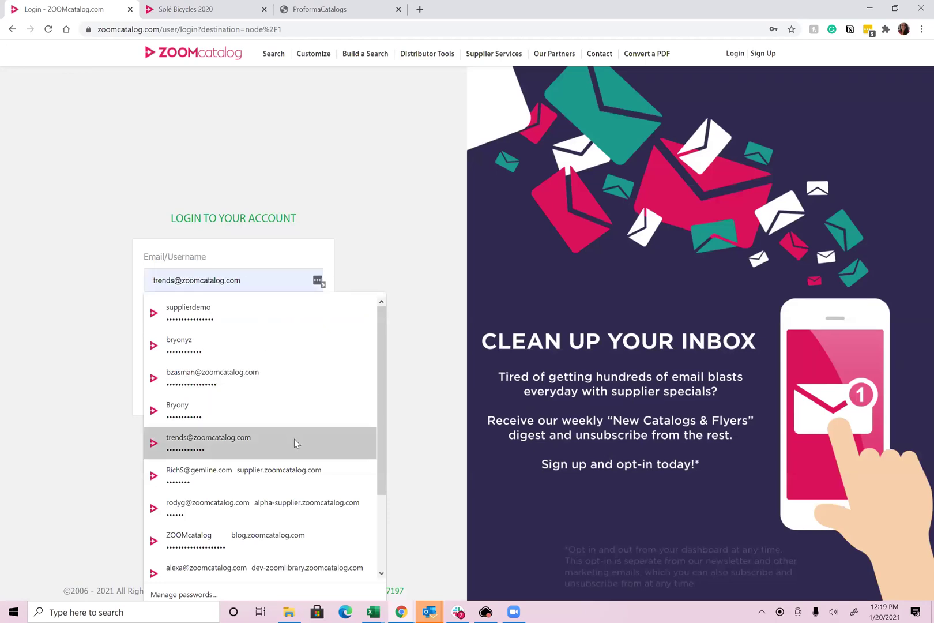
scroll(294, 439, down, 2)
scroll(319, 427, up, 2)
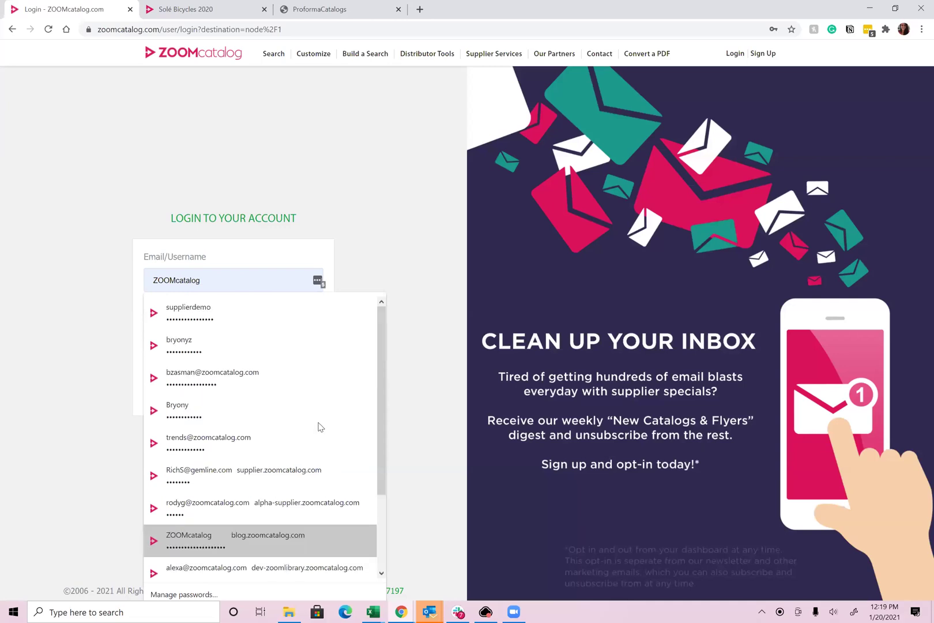
click(246, 322)
click(229, 369)
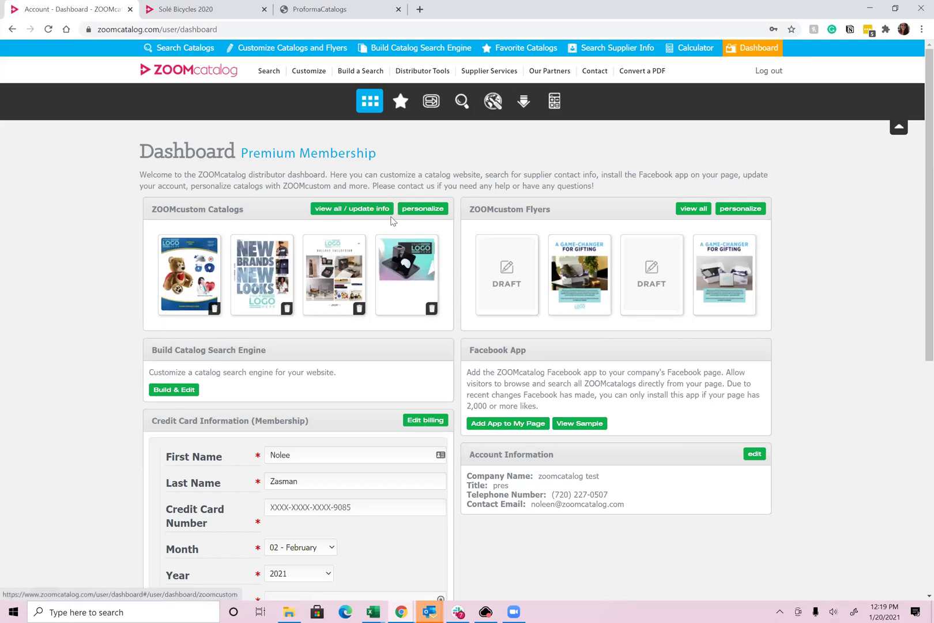
Open the Customize page and list all customizable catalogs sorted by latest.
click(310, 76)
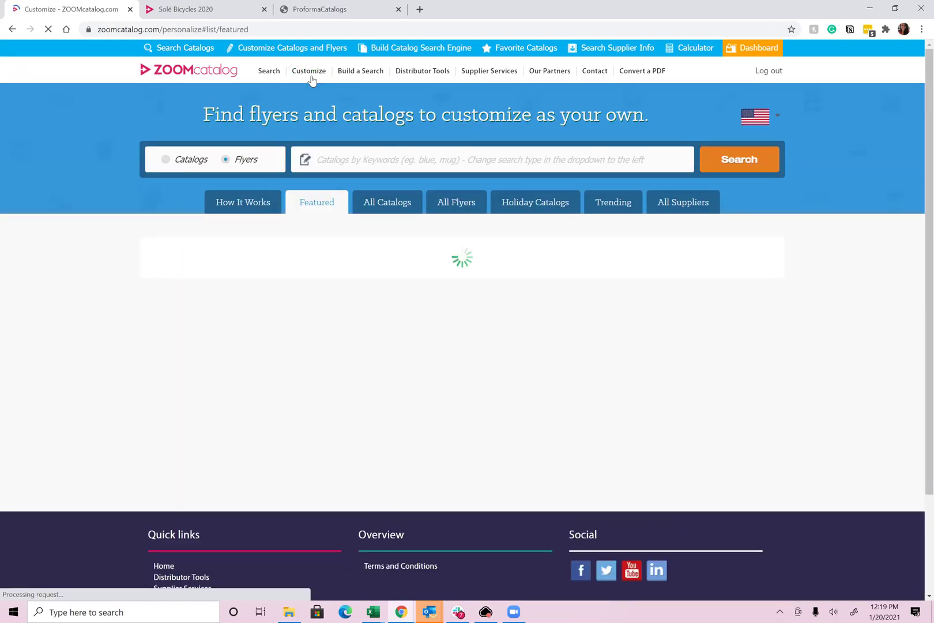
scroll(837, 339, down, 3)
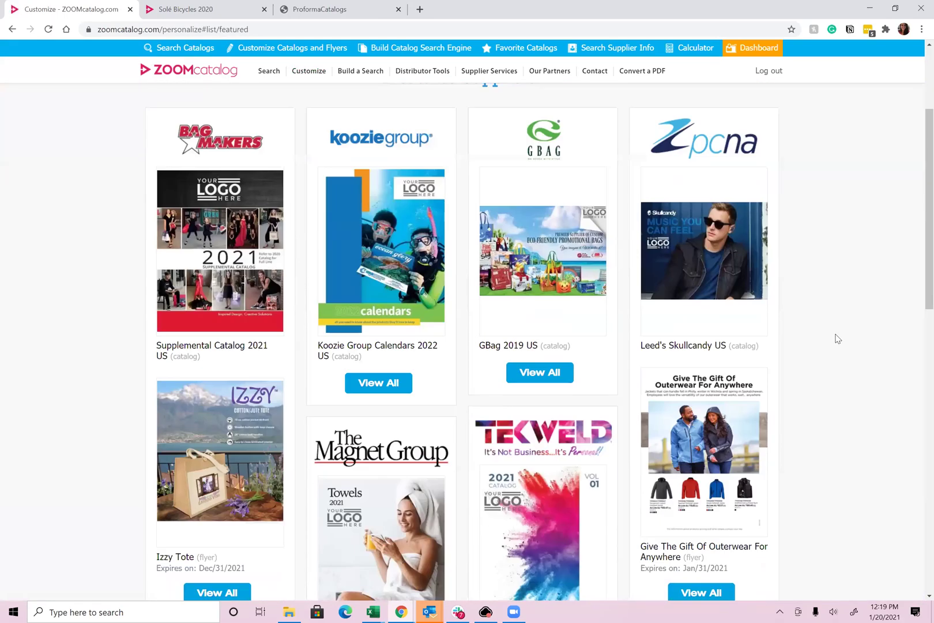
scroll(837, 339, up, 3)
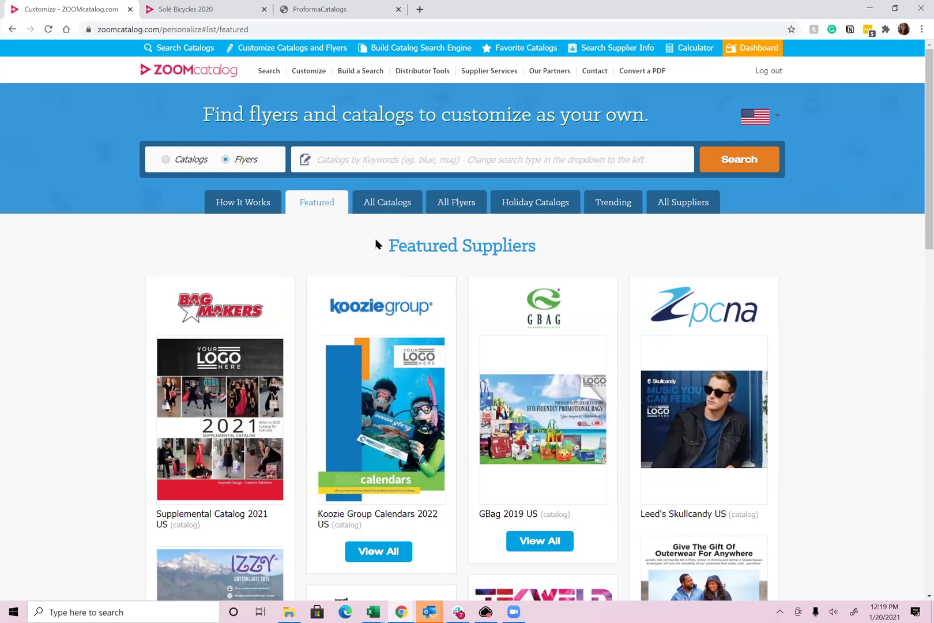
click(385, 204)
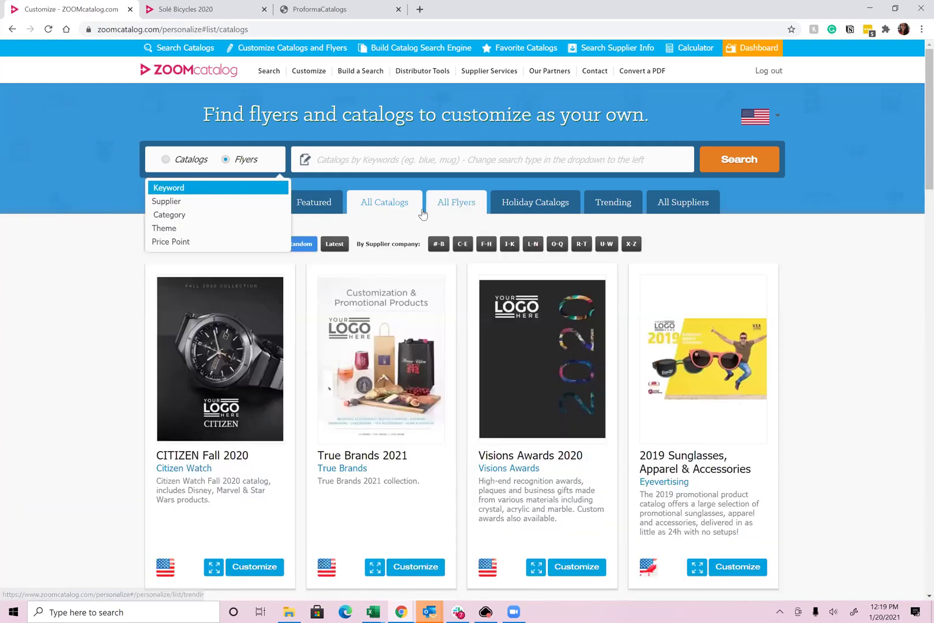
click(338, 246)
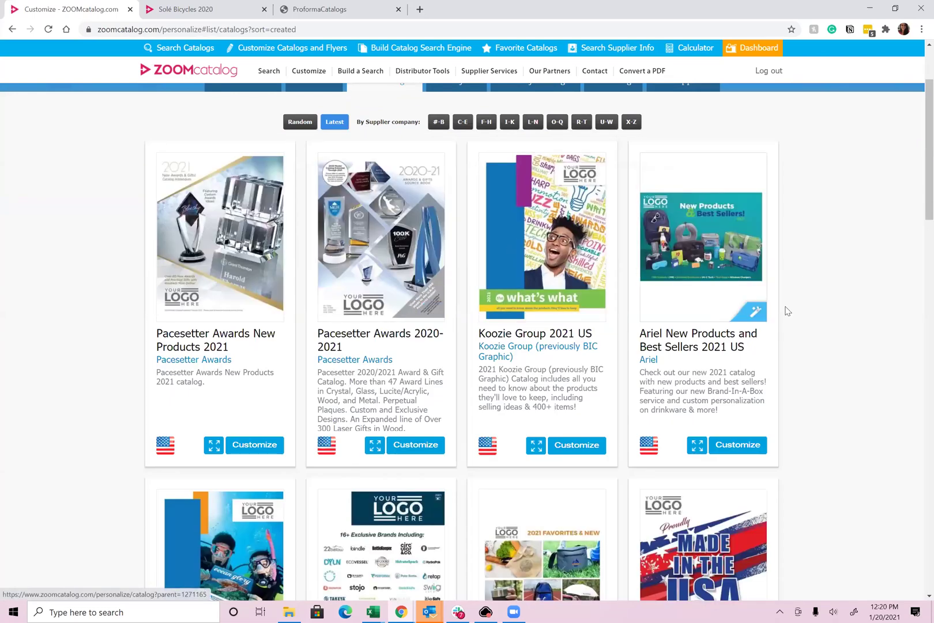
Find the High Caliber New Items 2021 catalog in the list and start customizing it.
scroll(825, 334, down, 1)
scroll(828, 335, down, 1)
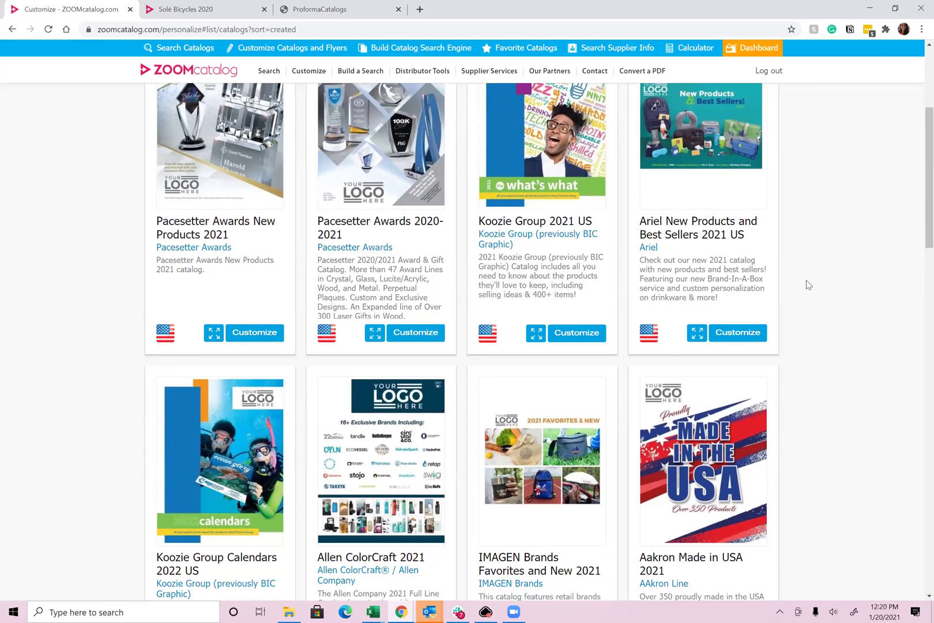
scroll(812, 318, down, 2)
scroll(811, 321, down, 8)
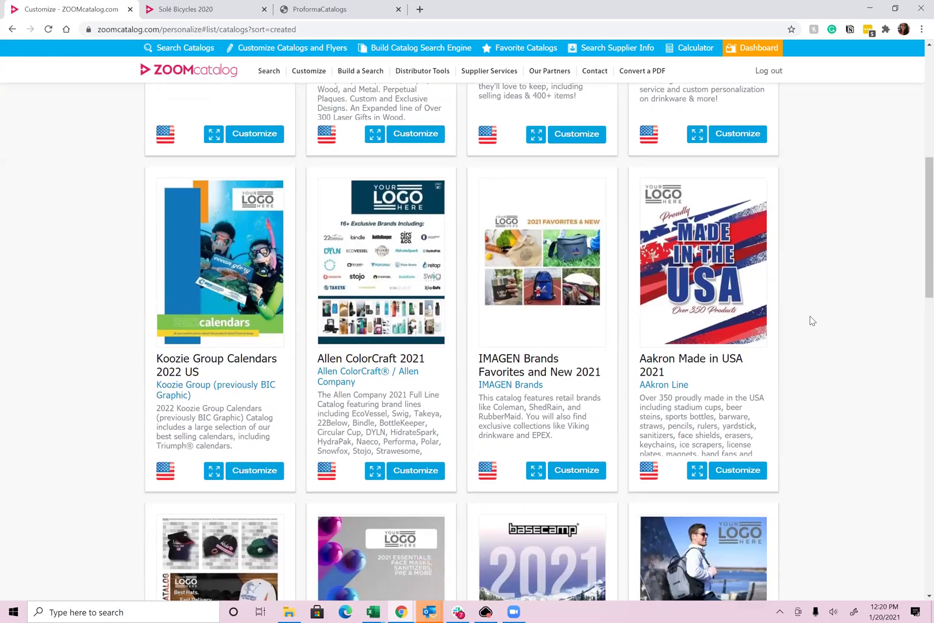
scroll(812, 320, down, 3)
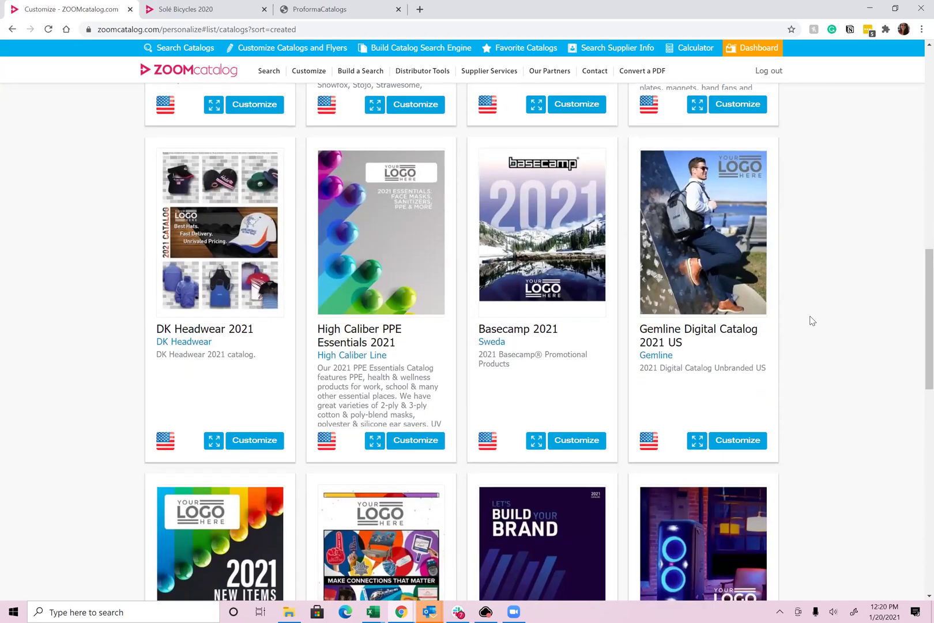
scroll(811, 320, down, 2)
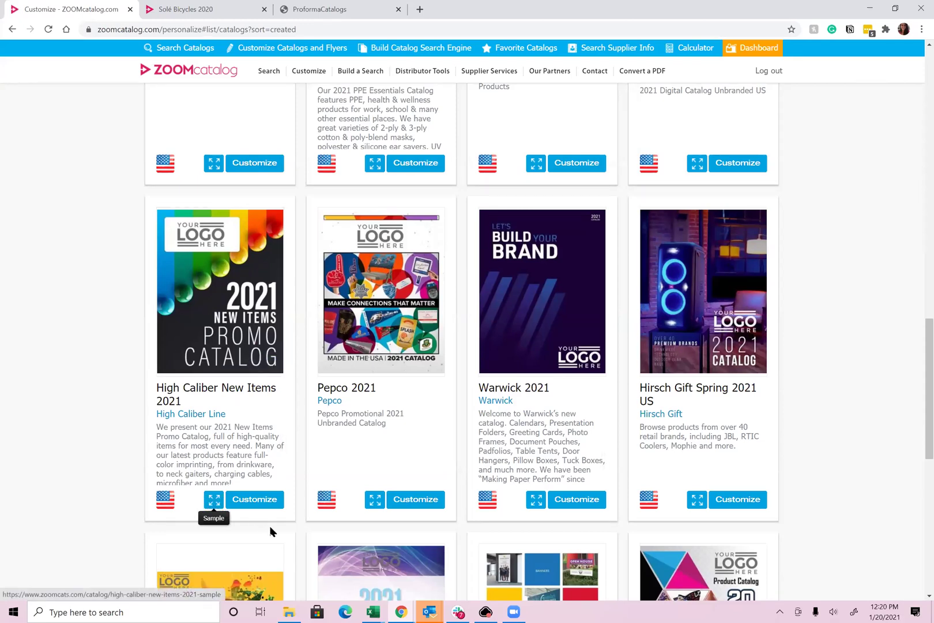
click(256, 499)
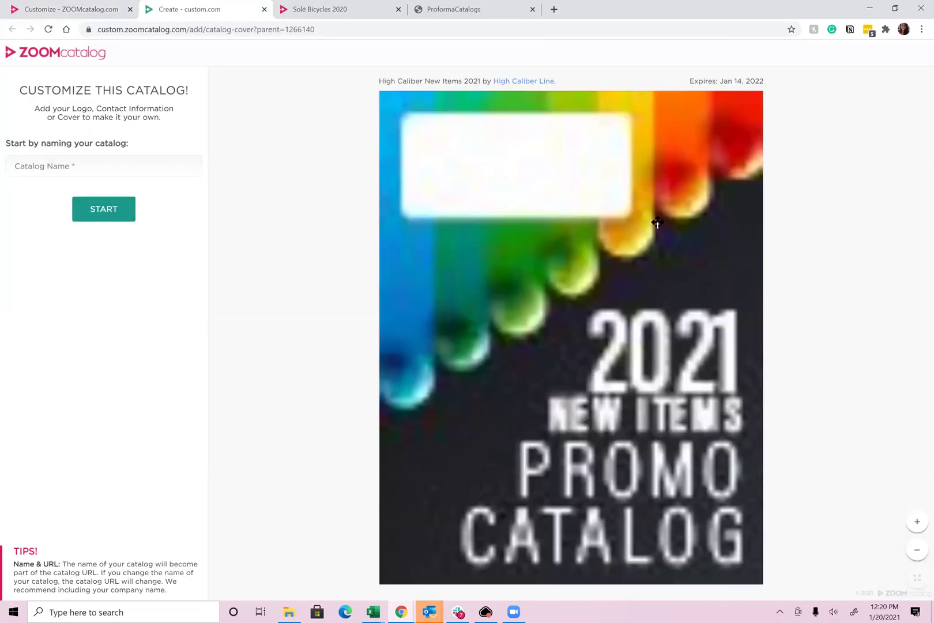
click(108, 165)
text(demo 3465645564556)
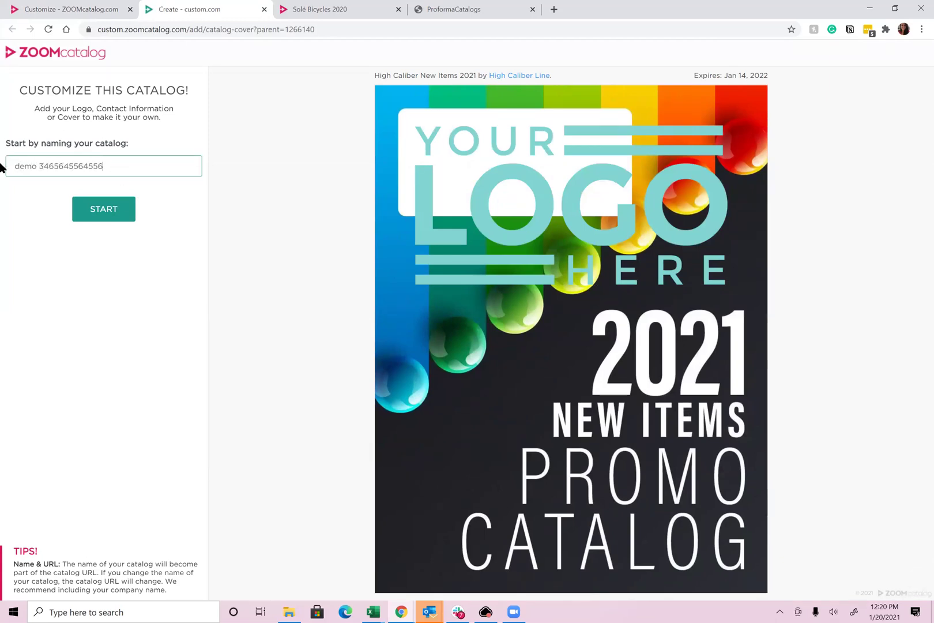
click(92, 213)
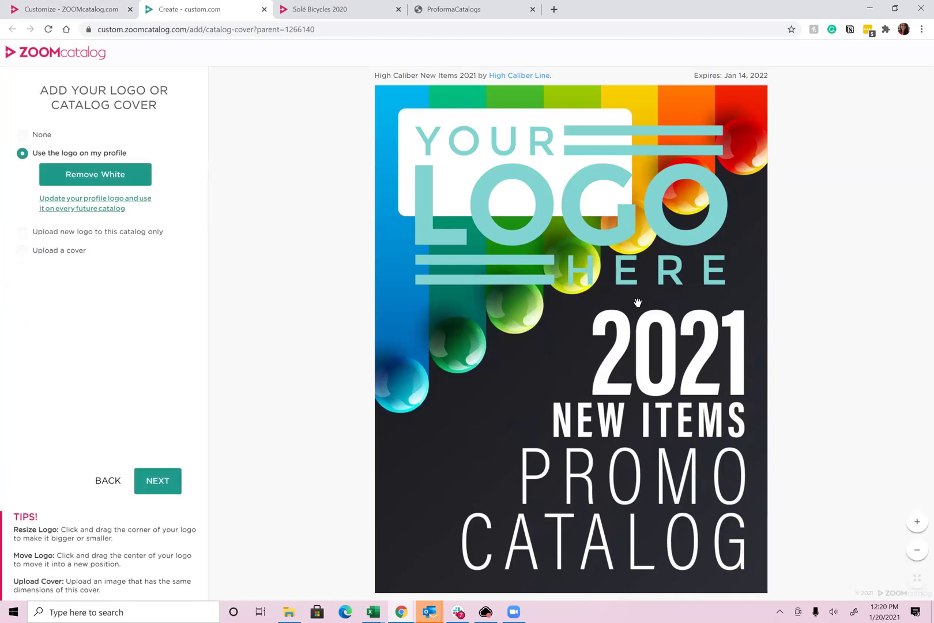
Shrink the profile logo to about 38%, center it in the cover's white box and continue to the contact information.
click(600, 277)
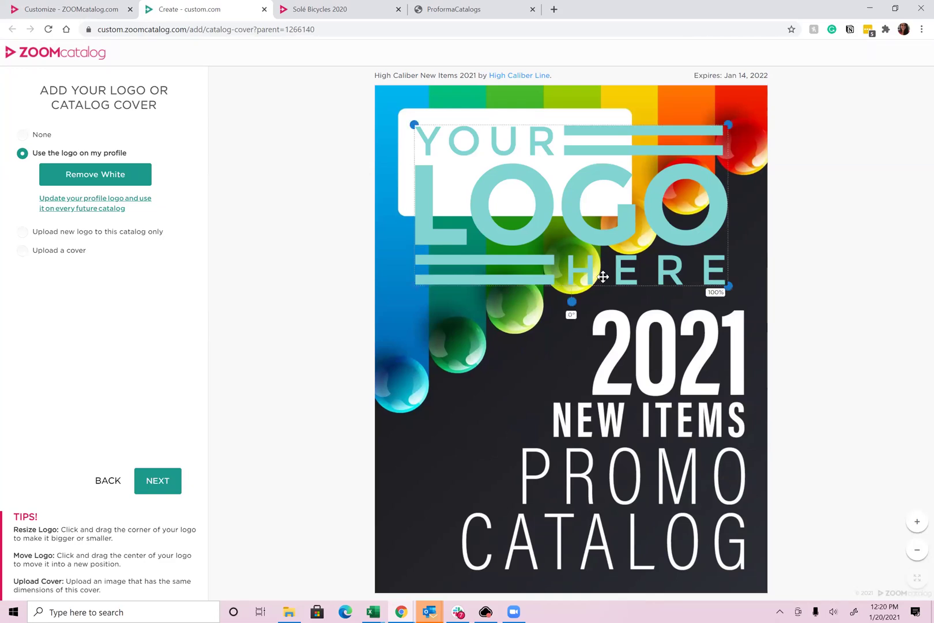
drag(725, 285, 532, 186)
drag(469, 166, 512, 173)
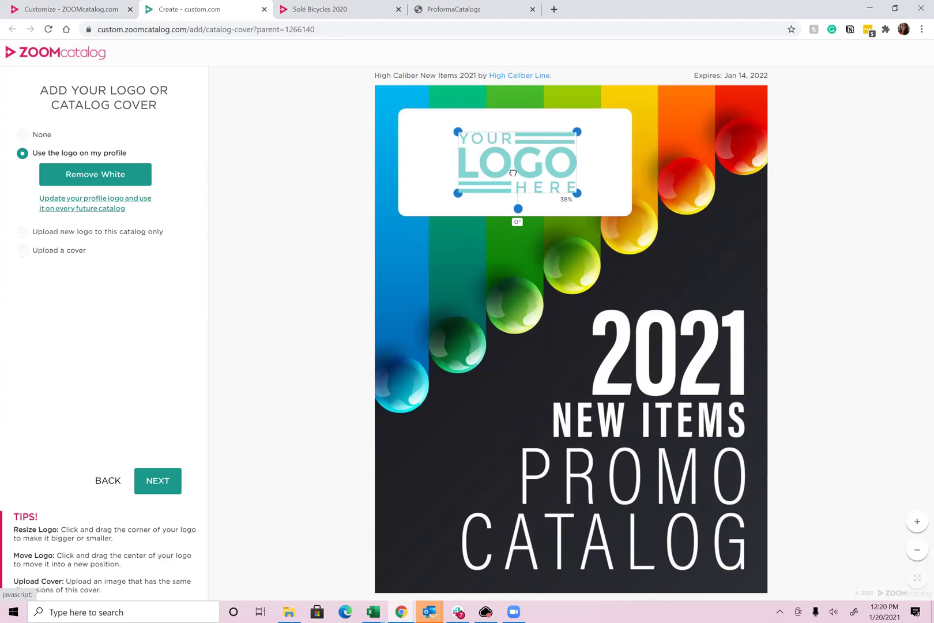
click(603, 208)
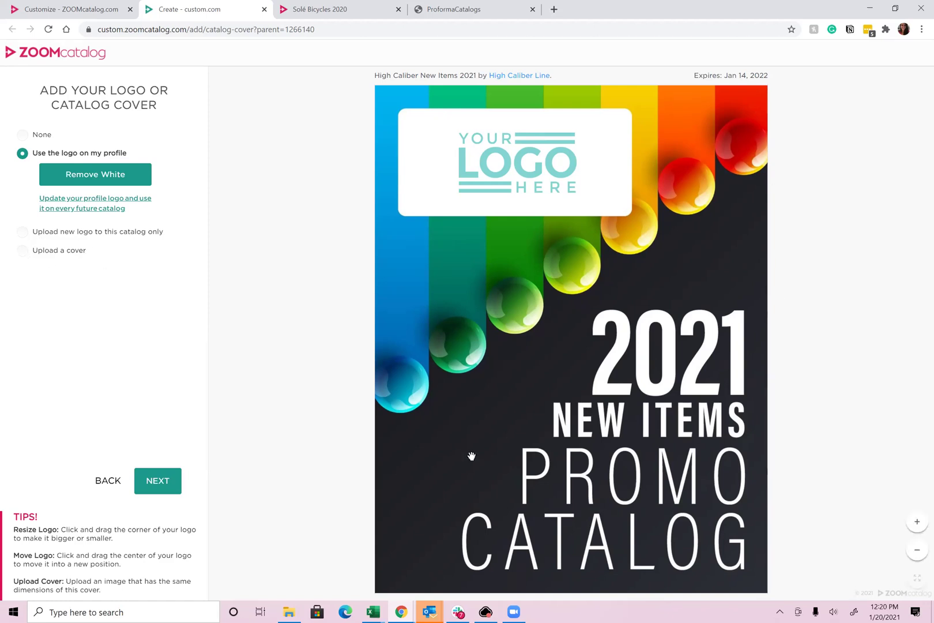
click(158, 481)
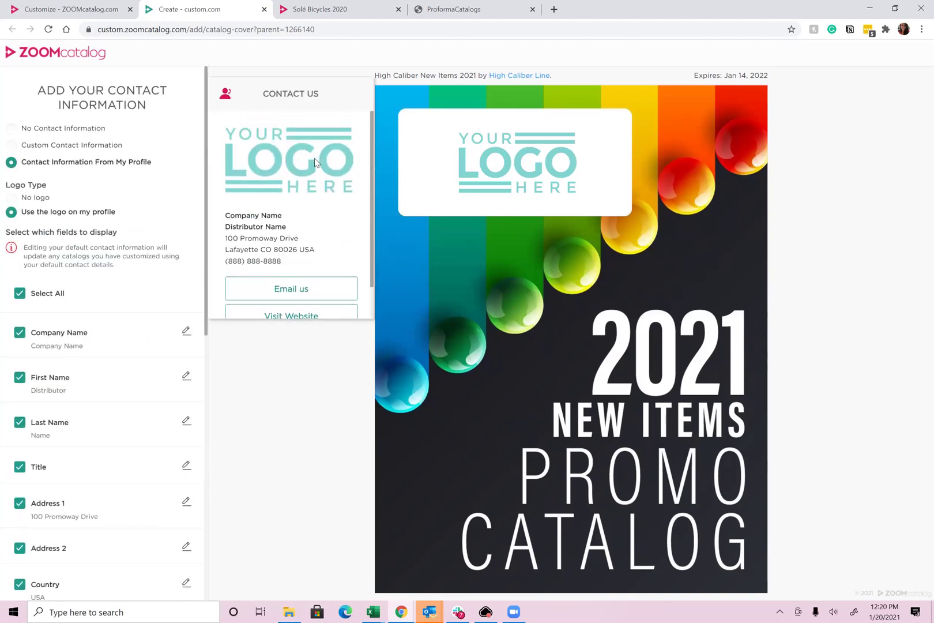
Exclude Address 1, Address 2, Country, City, State and Zip from the displayed contact information, then save the catalog.
scroll(300, 288, down, 1)
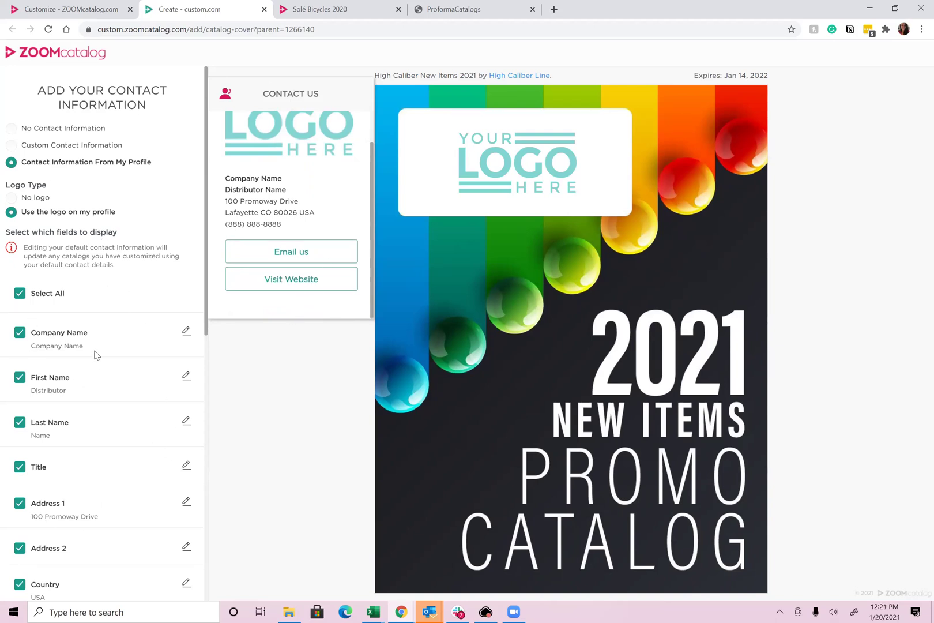
drag(228, 200, 315, 217)
click(195, 384)
click(20, 502)
click(19, 548)
scroll(23, 519, down, 2)
click(20, 471)
click(20, 516)
click(19, 561)
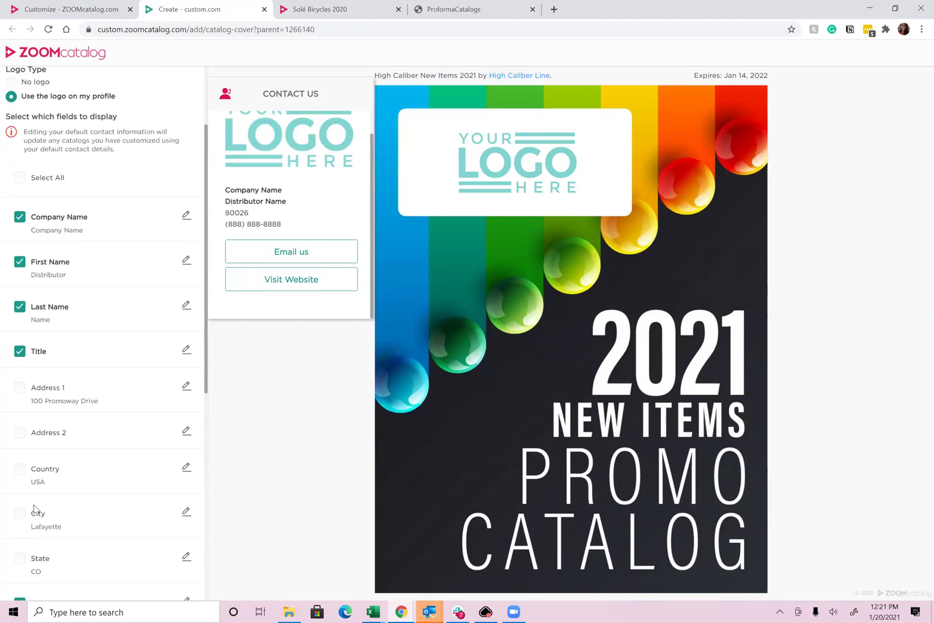
scroll(35, 508, down, 2)
click(19, 495)
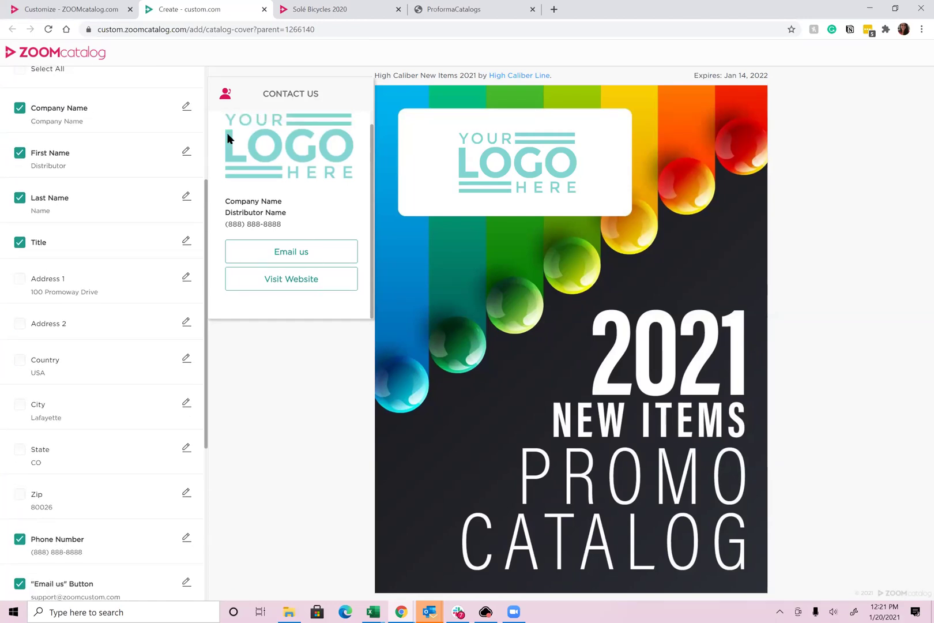
scroll(60, 443, down, 5)
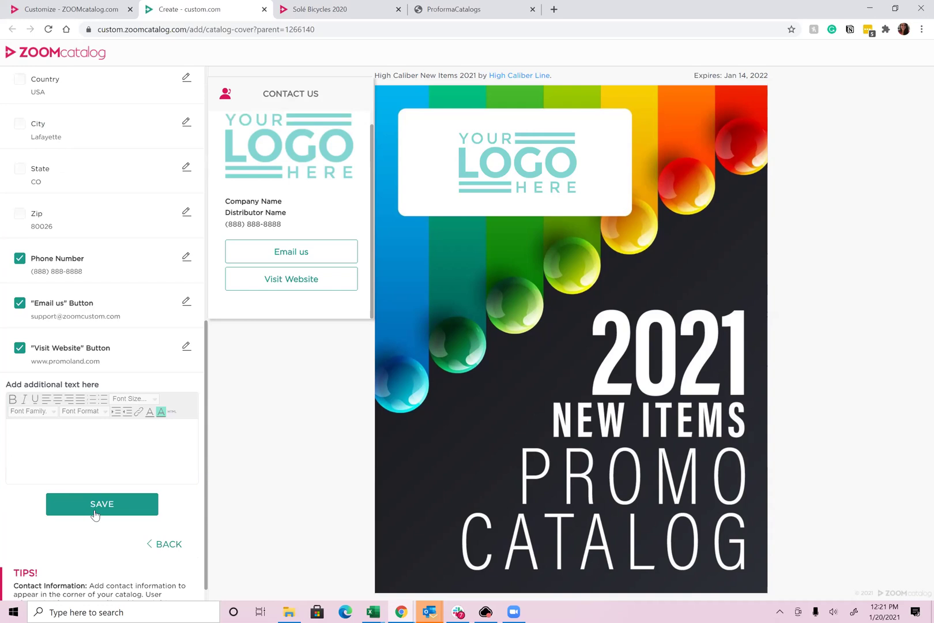
click(95, 511)
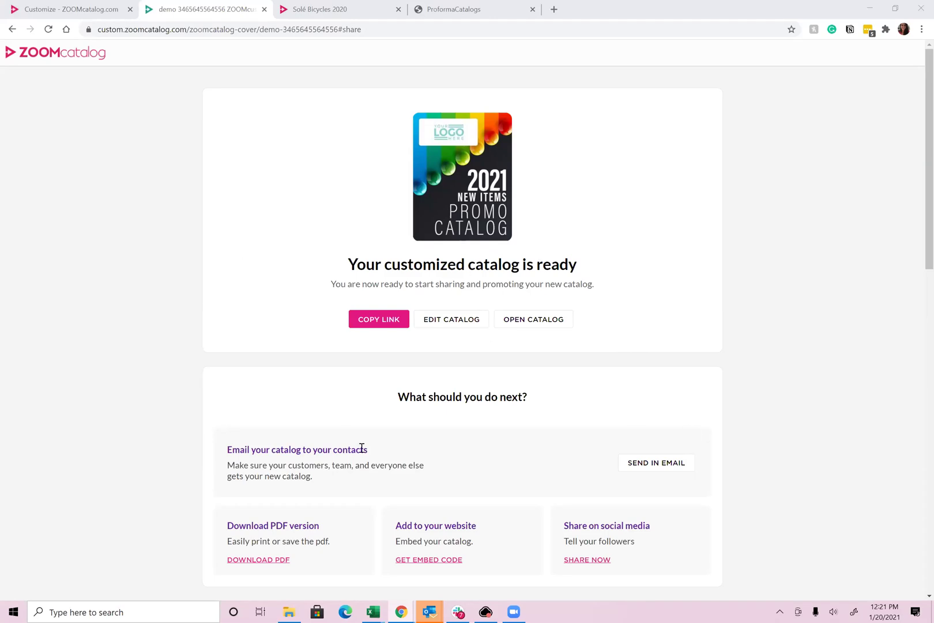
Review the sharing options, open the customized catalog in the viewer and highlight its web address.
scroll(598, 449, down, 1)
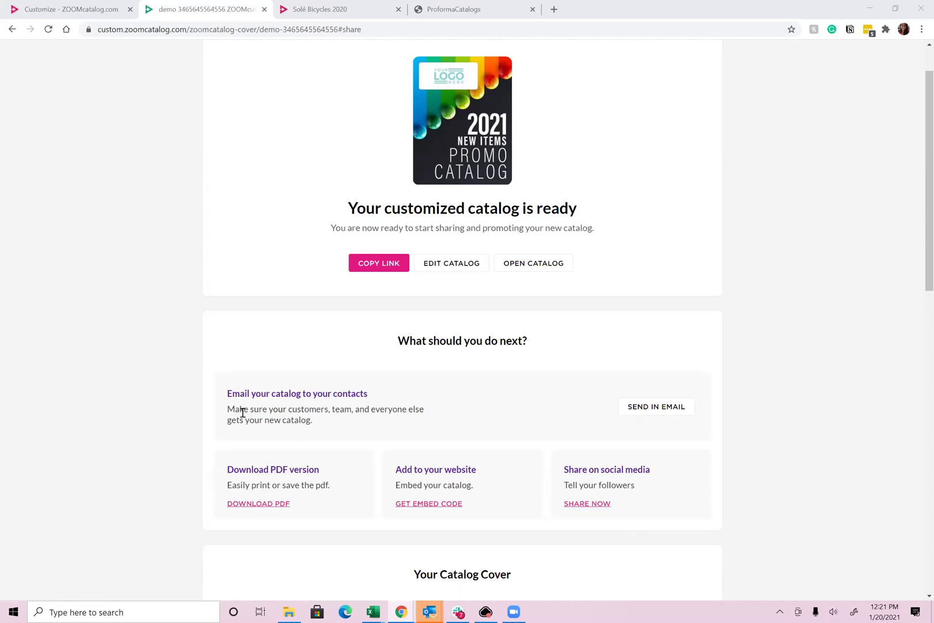
scroll(544, 442, up, 1)
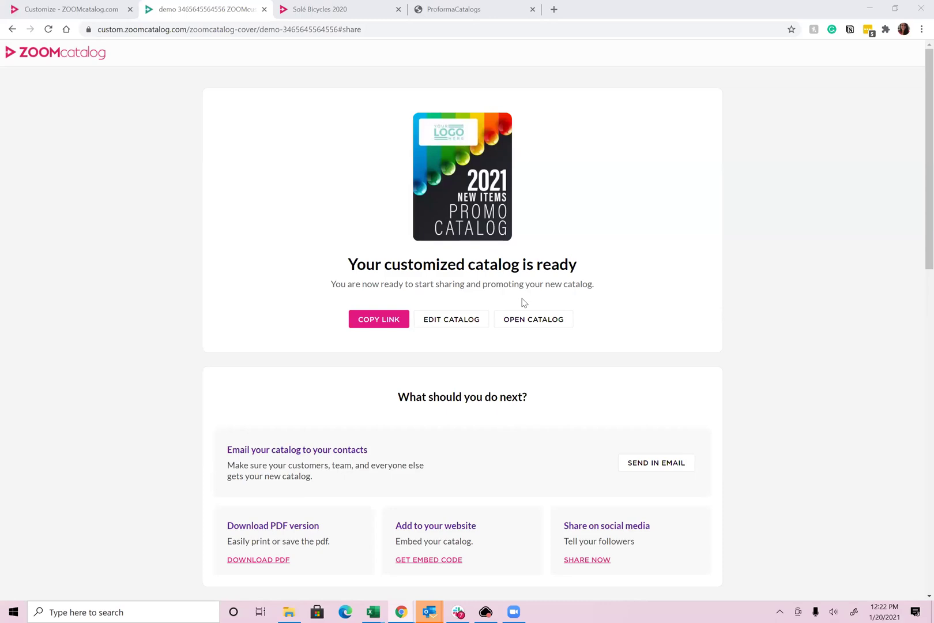
click(540, 324)
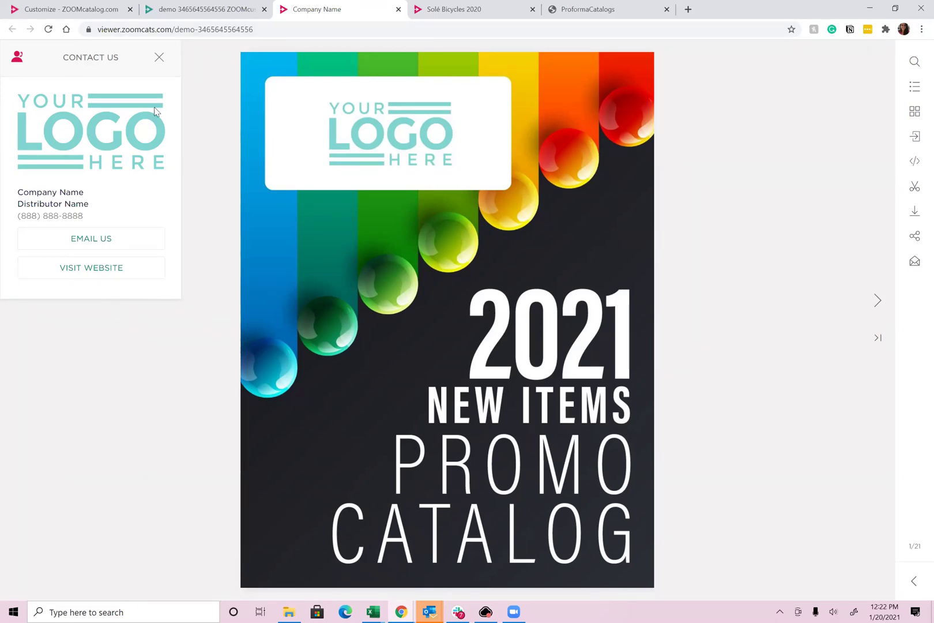
click(139, 32)
click(172, 30)
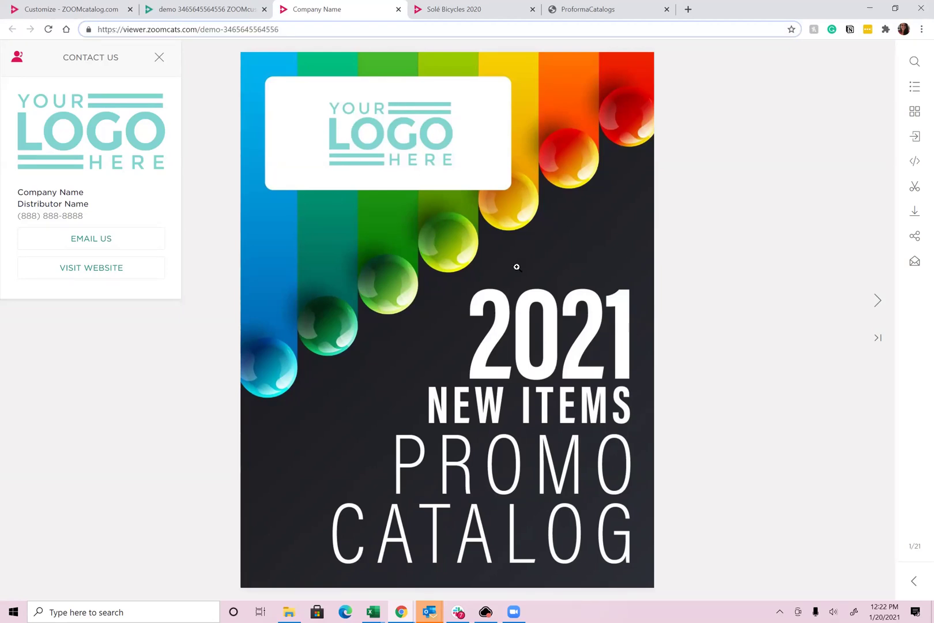
Page through the customized catalog to pages 12–13, closing the contact panel along the way, and return to the cover.
click(877, 301)
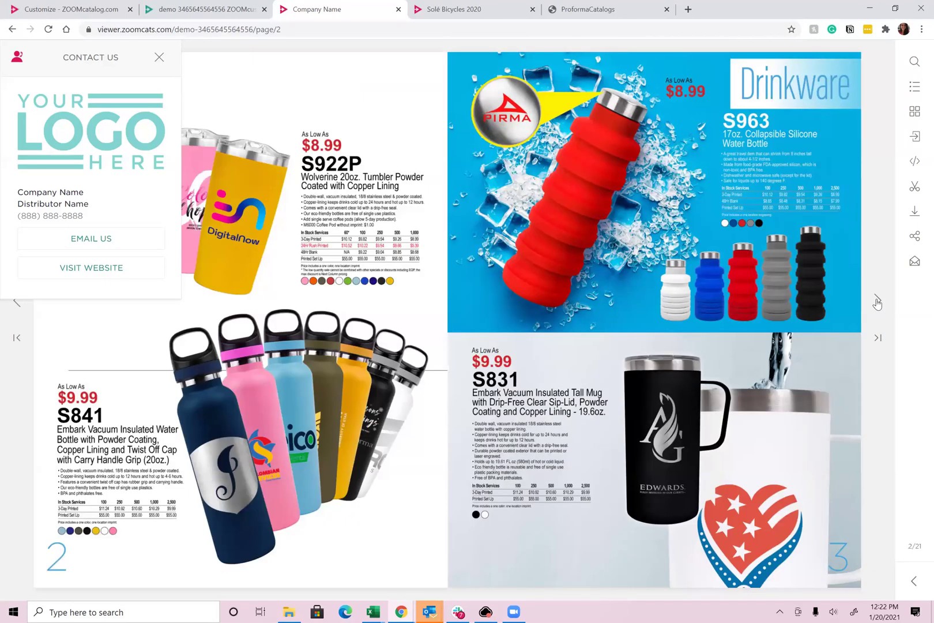
click(877, 301)
click(877, 301)
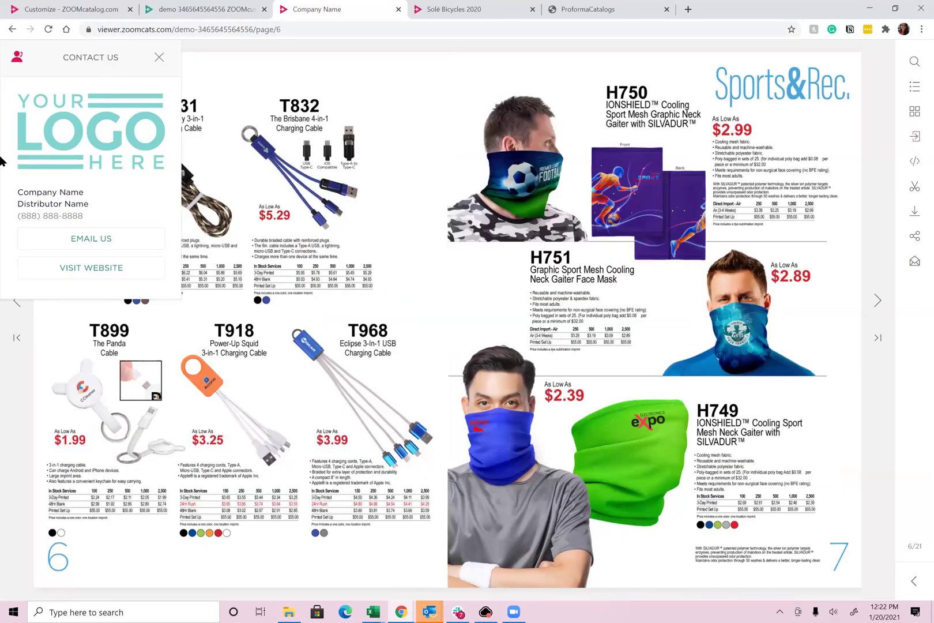
click(157, 58)
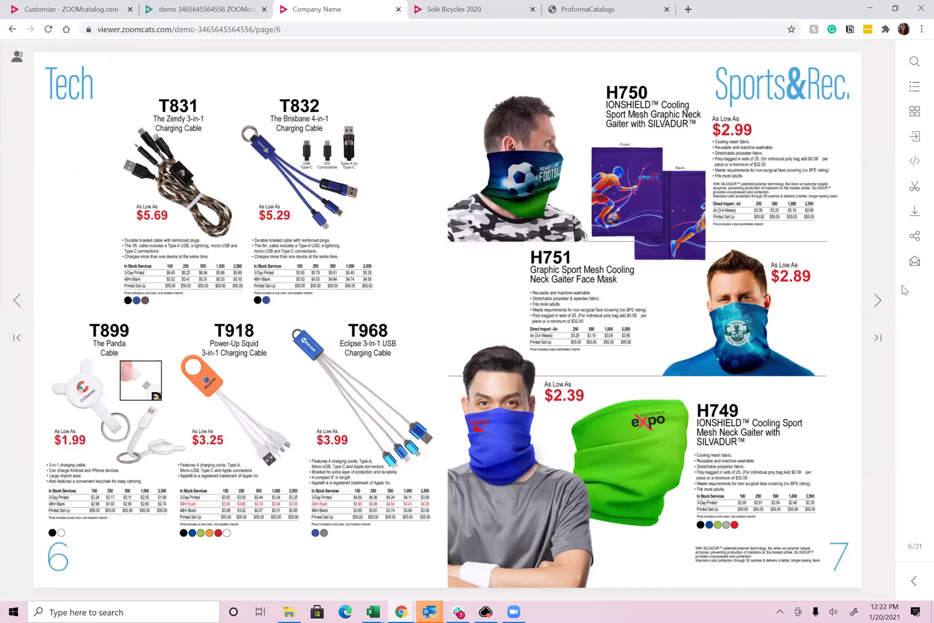
click(877, 301)
click(877, 301)
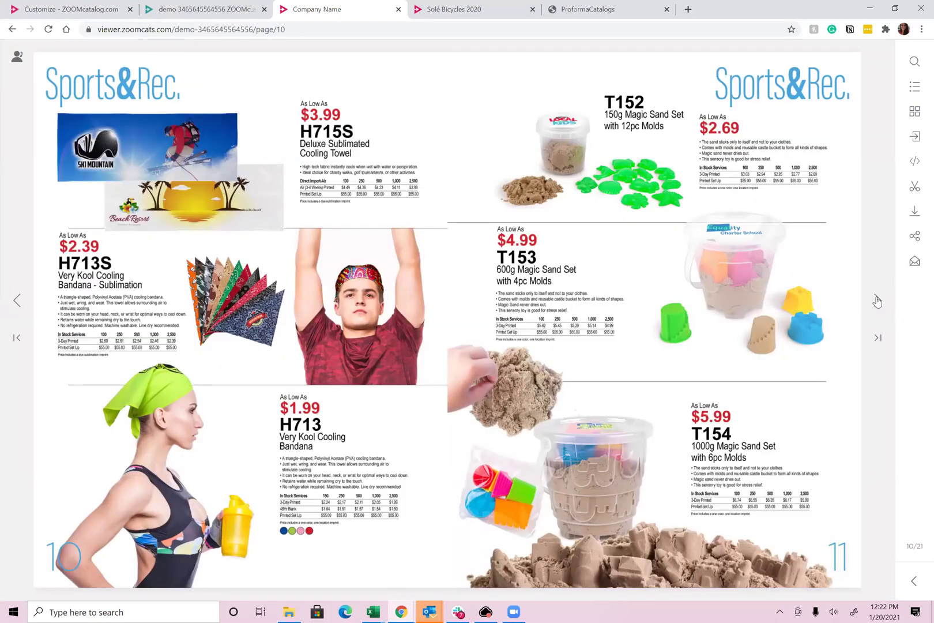
click(877, 301)
right_click(215, 611)
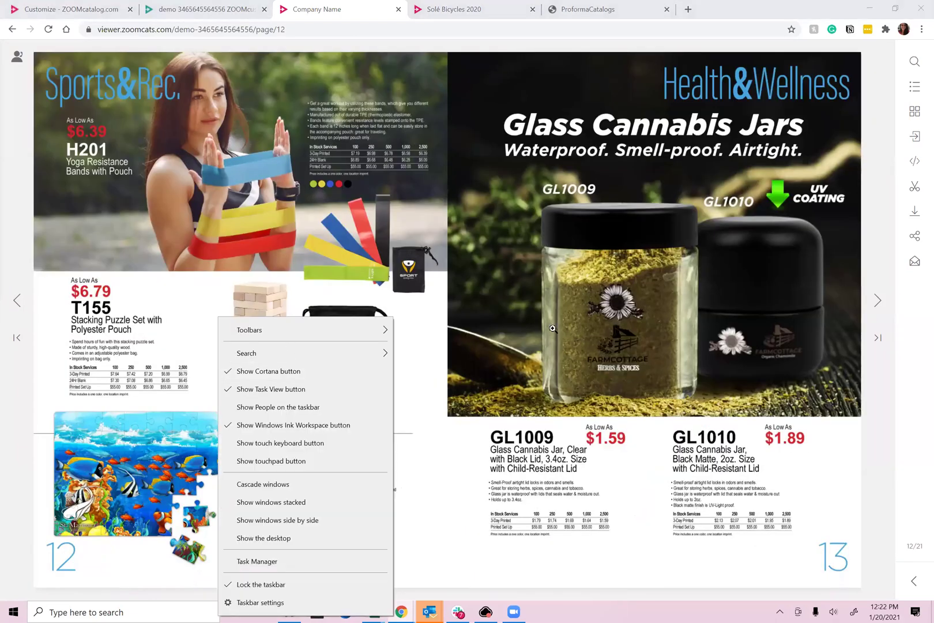
click(17, 339)
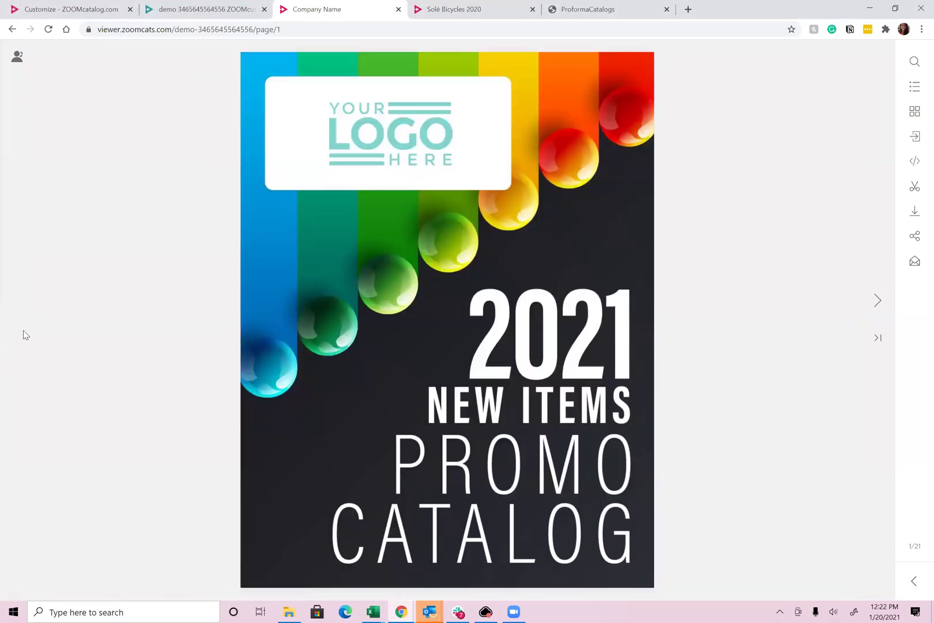
Show the distributor contact details beside the catalog cover, highlight the catalog's web address and return to its sharing page.
click(17, 57)
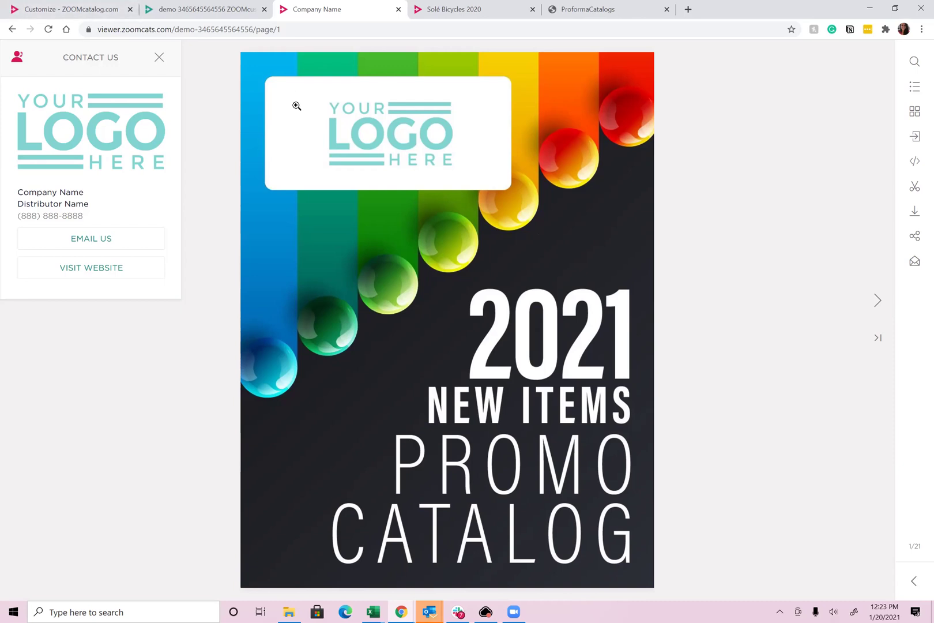
drag(300, 29, 82, 36)
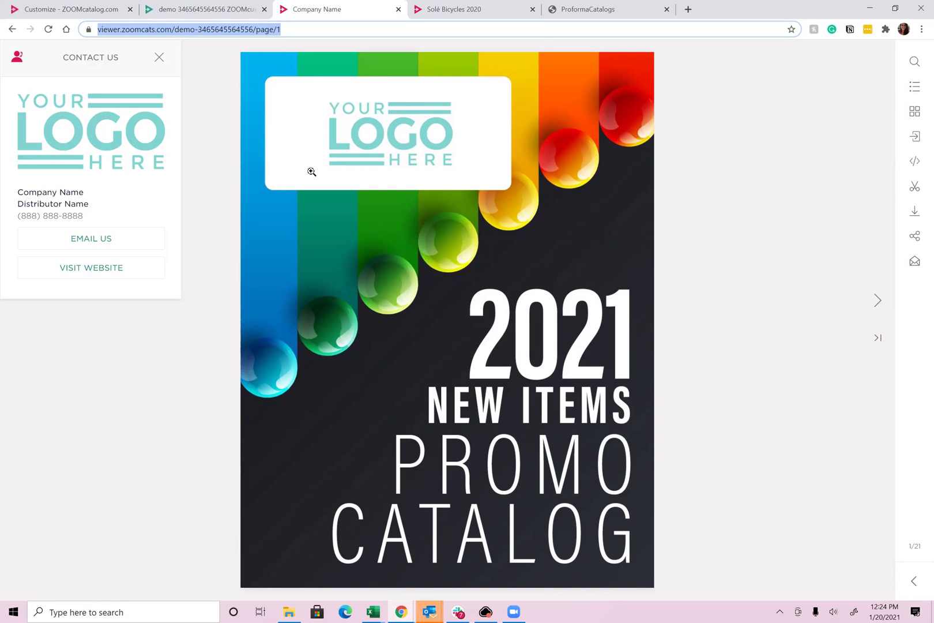
click(190, 8)
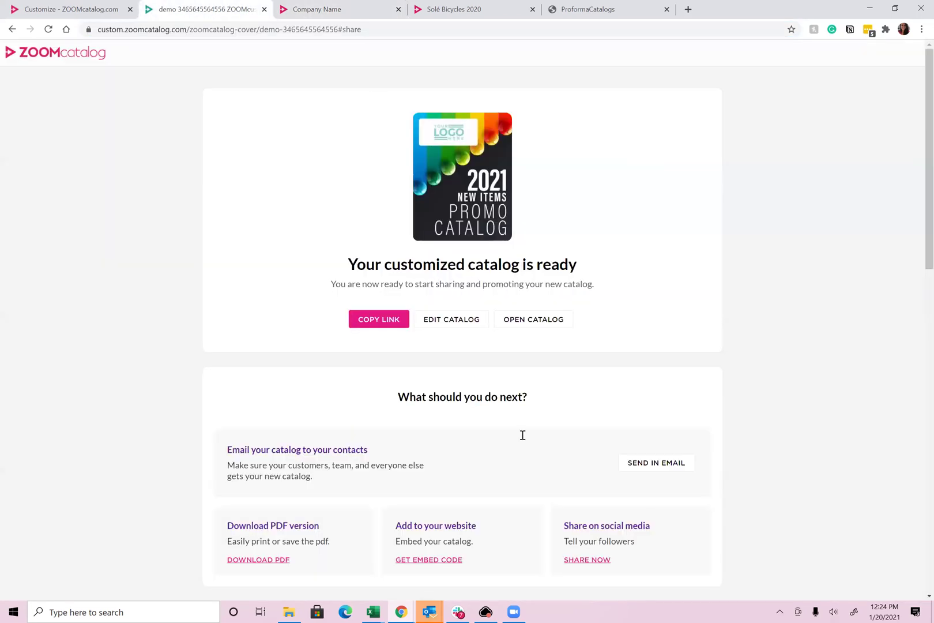
Go back to the customizable catalogs listing and show all flyers sorted by latest.
click(85, 8)
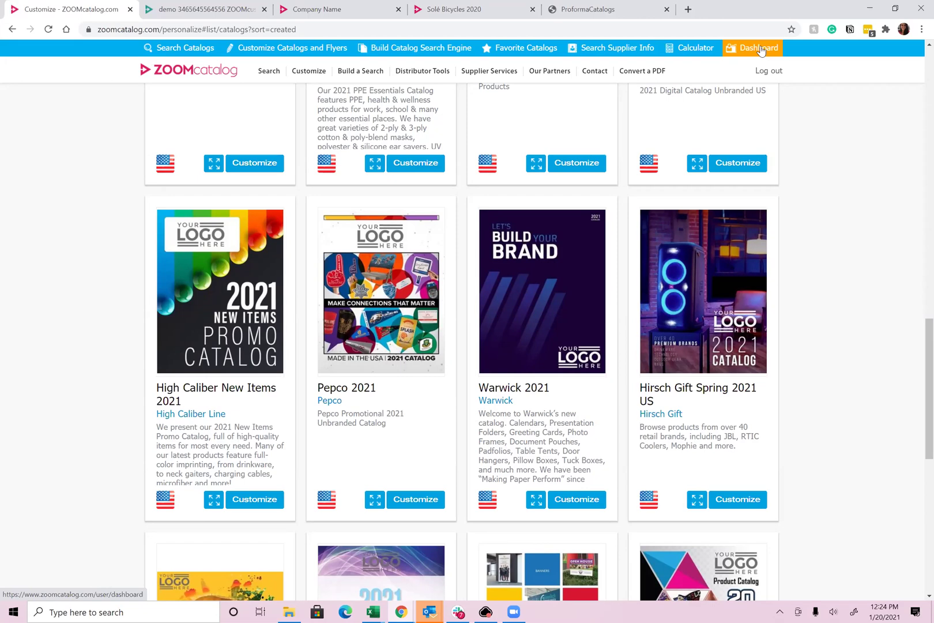
scroll(571, 370, up, 5)
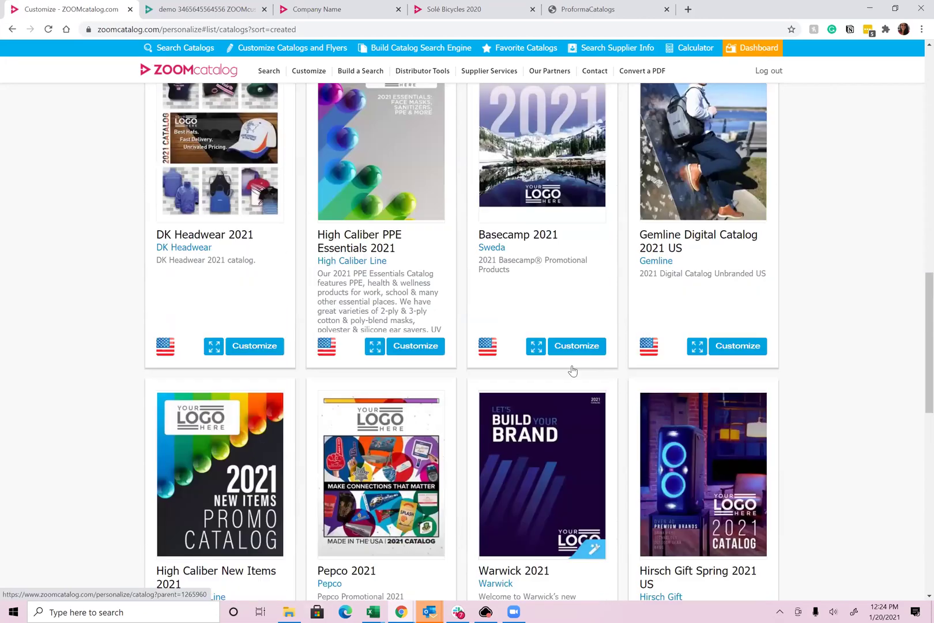
scroll(571, 370, up, 7)
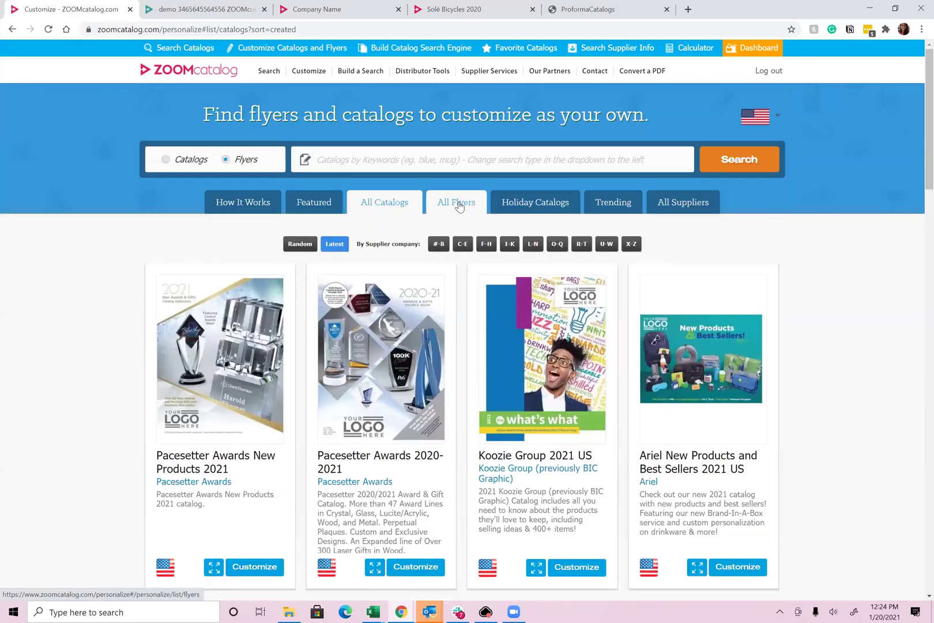
click(460, 205)
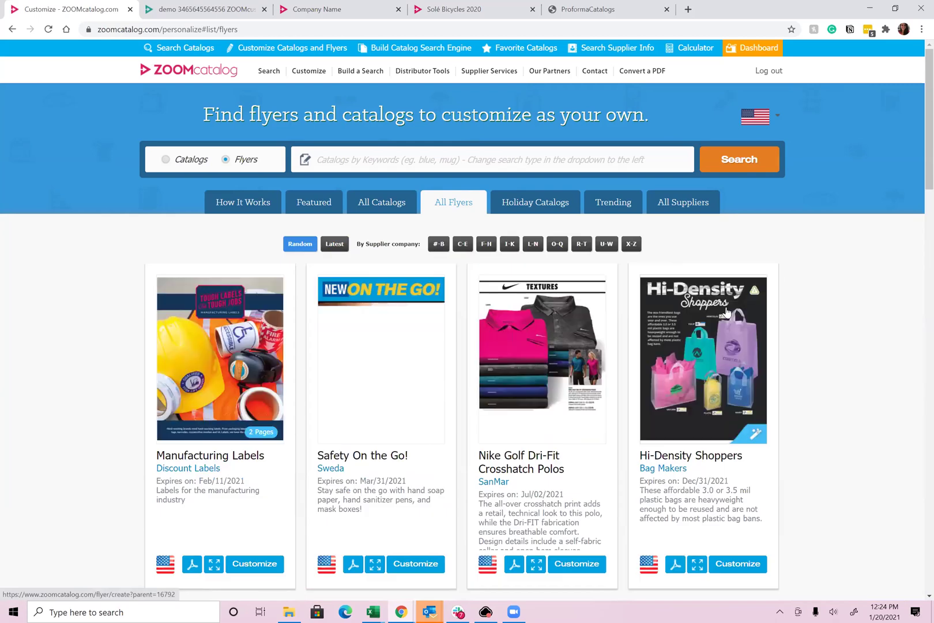
click(334, 244)
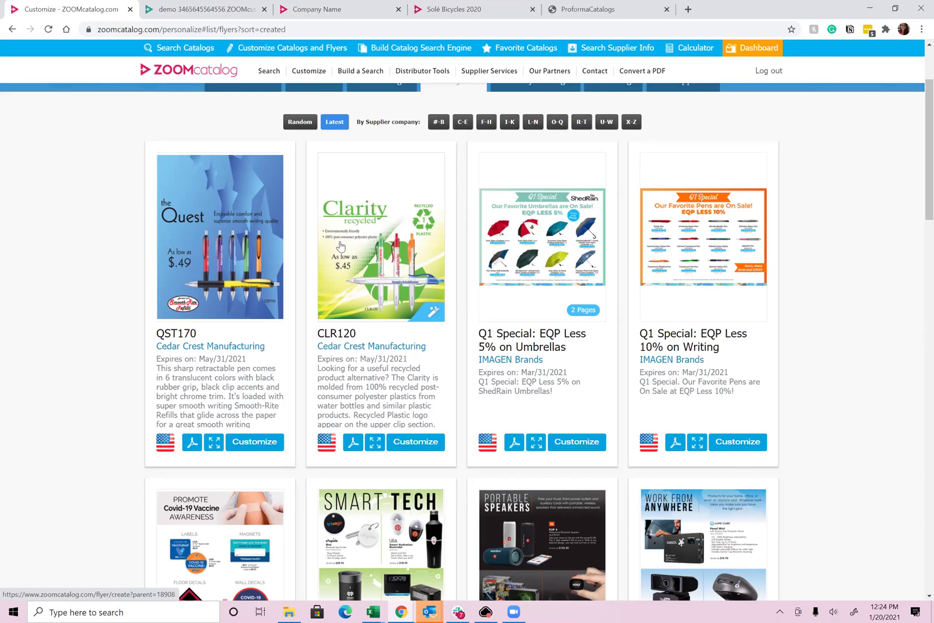
Browse the latest flyers and open Hit Promo's "Liven Up Your Desktop" flyer for customizing.
scroll(341, 247, down, 2)
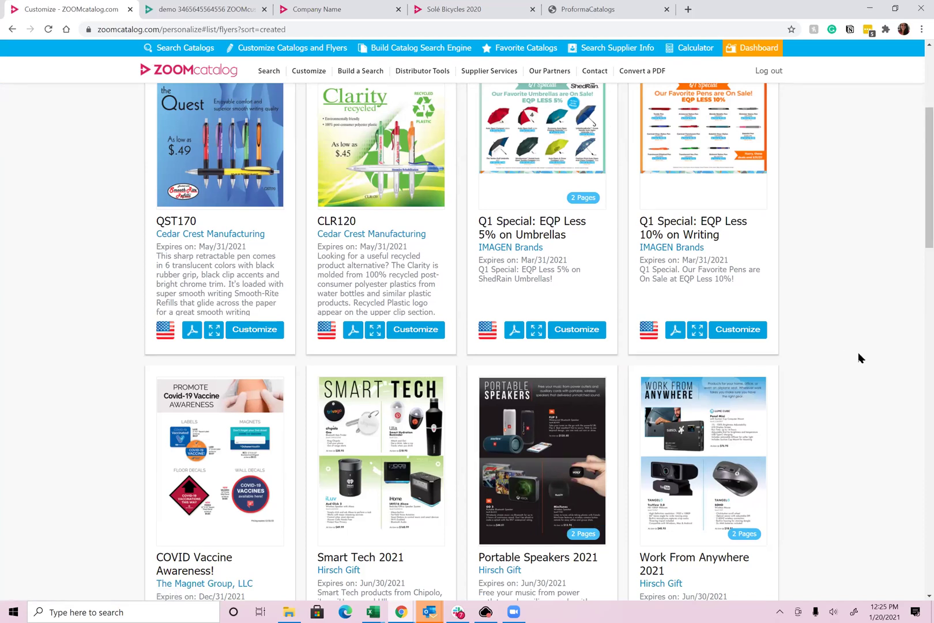
scroll(857, 358, down, 5)
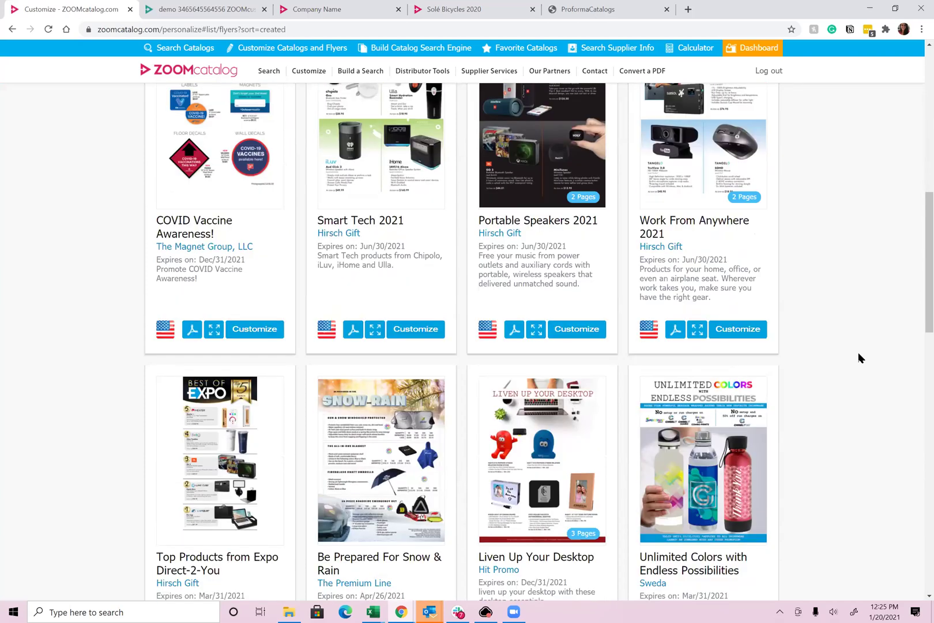
scroll(859, 354, down, 1)
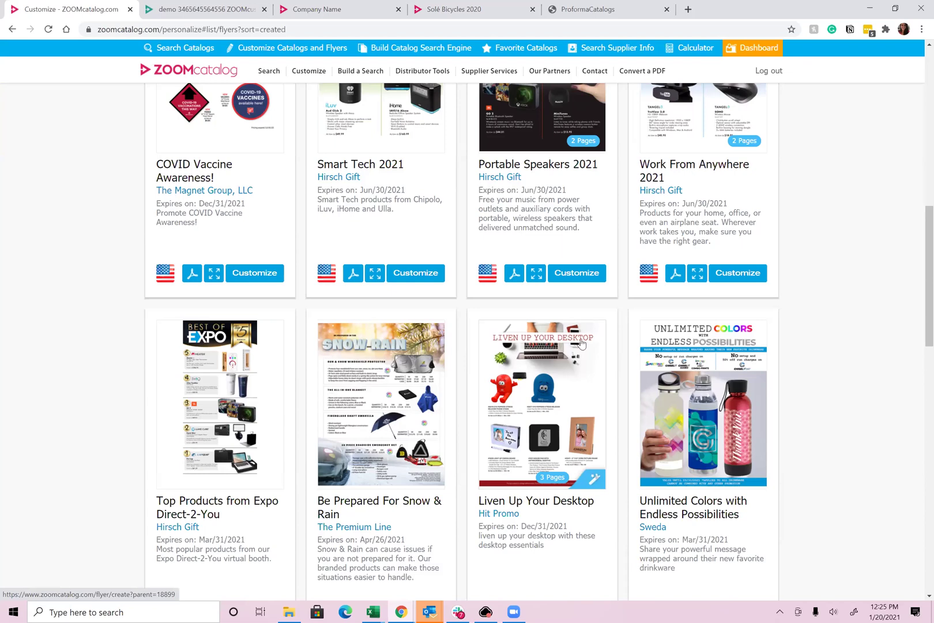
scroll(562, 512, down, 2)
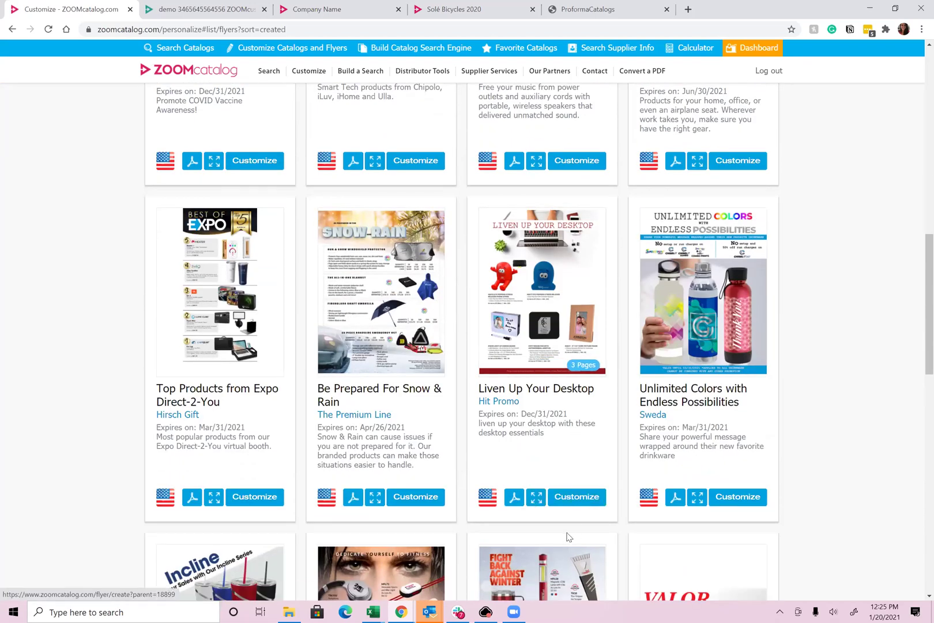
click(576, 499)
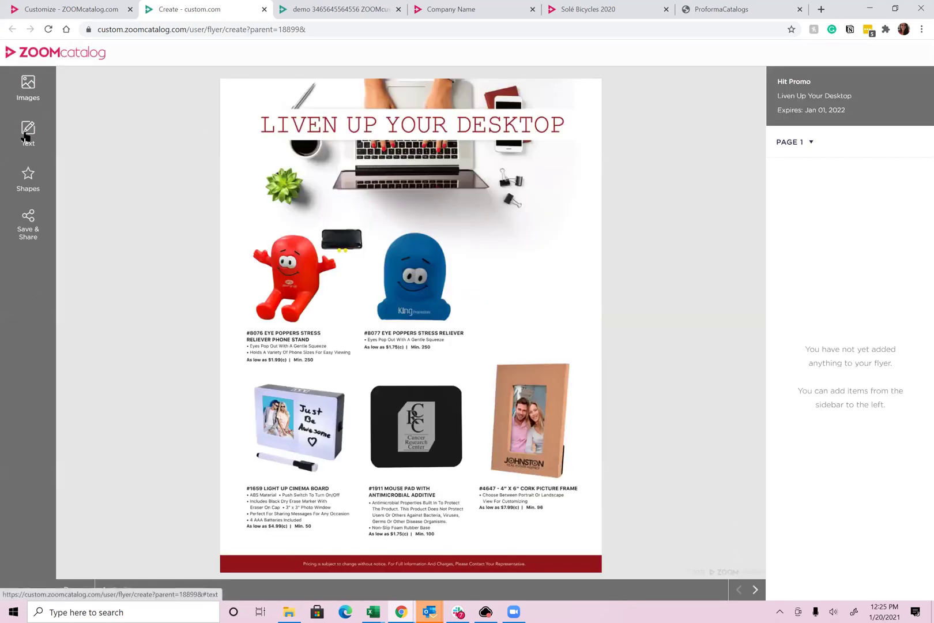
Add the Your Logo image to page 1, slightly reduced, in the empty space beside the blue stress reliever.
click(32, 86)
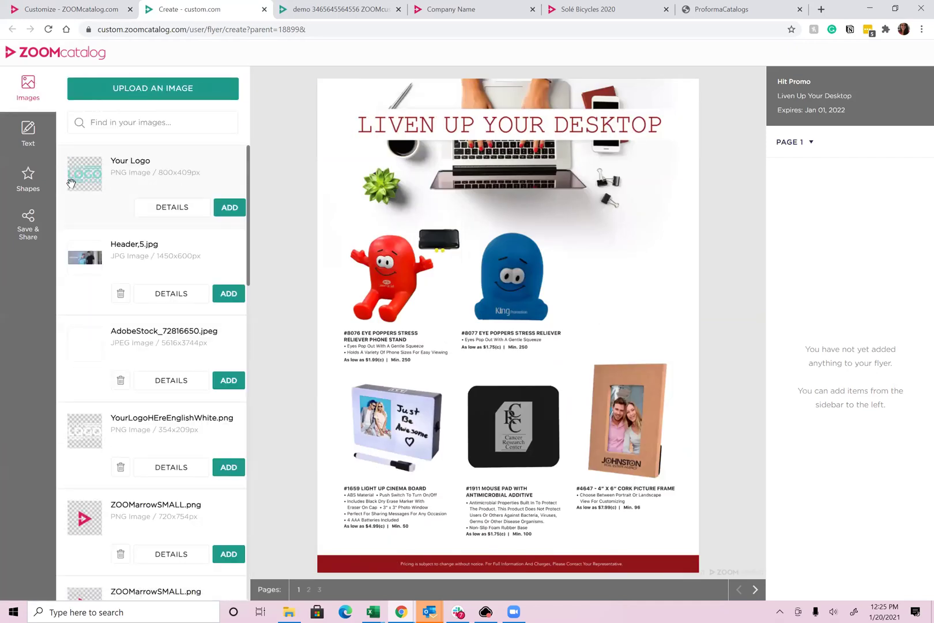
click(230, 207)
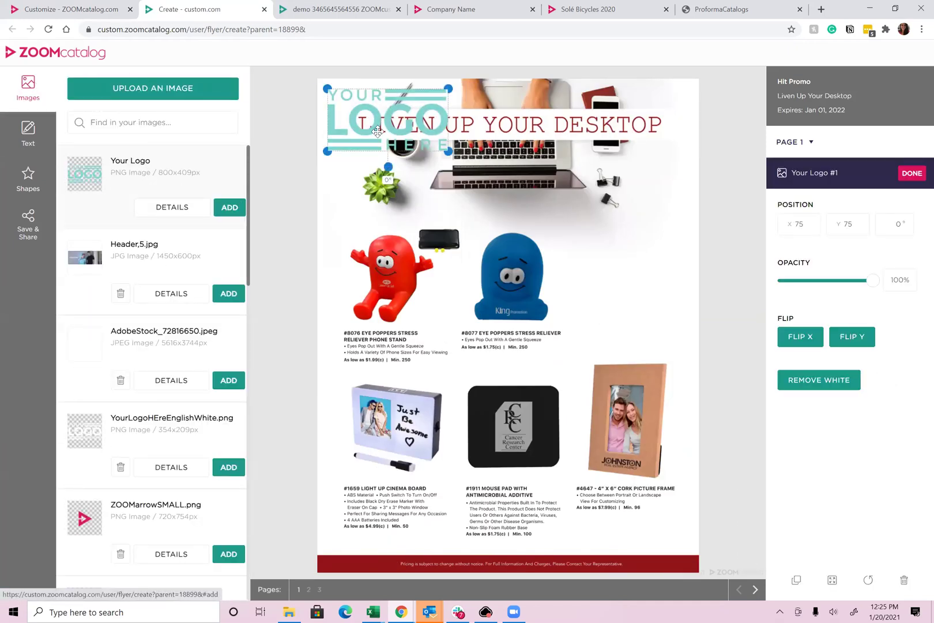
drag(398, 105, 638, 286)
click(644, 222)
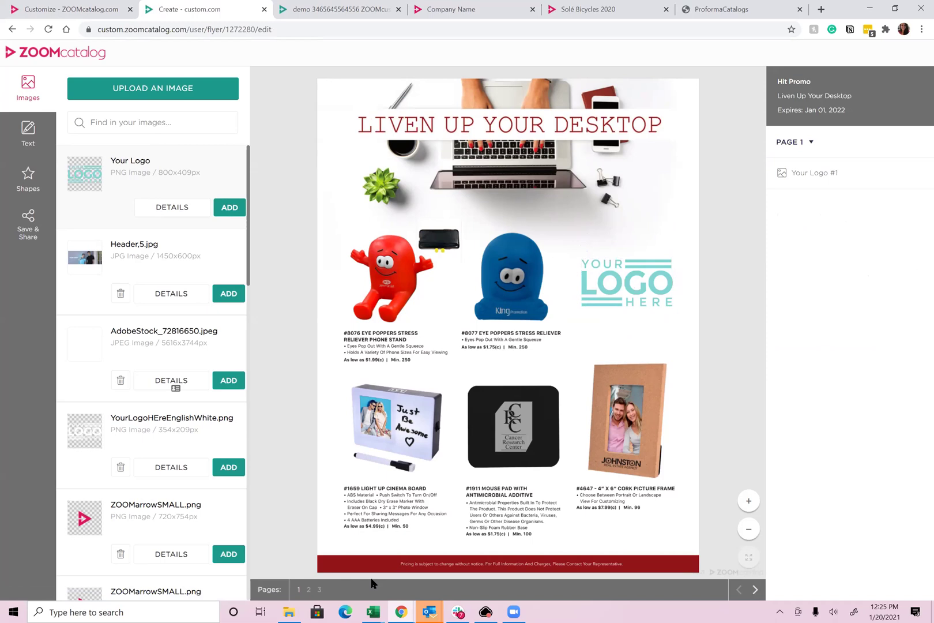
Look through pages 2 and 3 of the flyer and return to page 1.
click(309, 591)
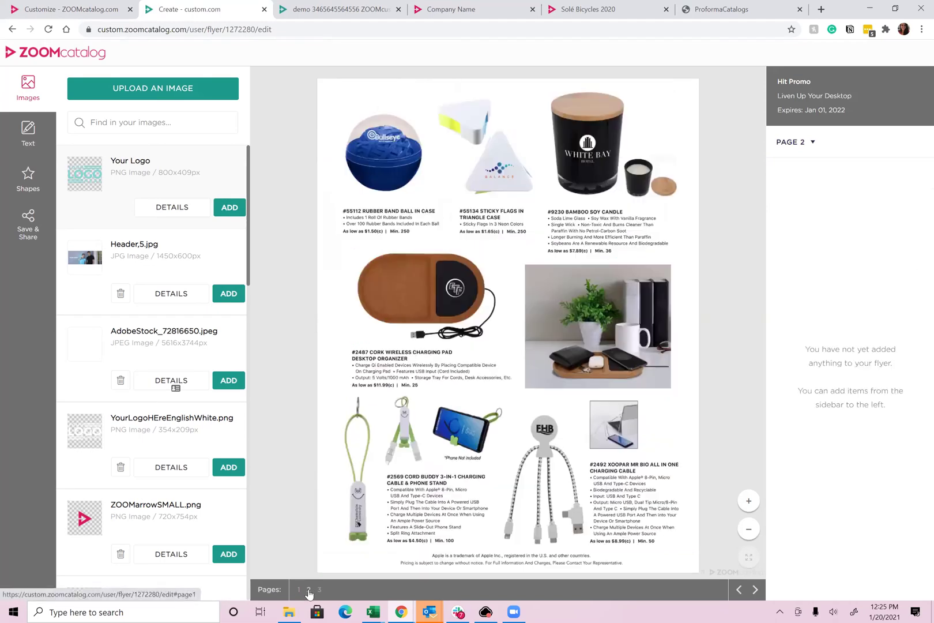
click(320, 589)
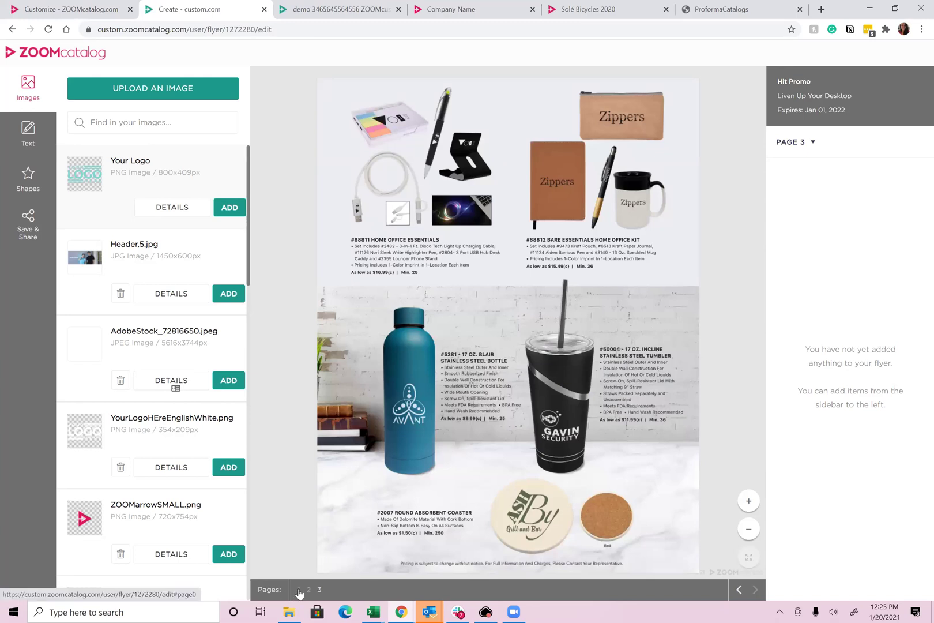
click(299, 589)
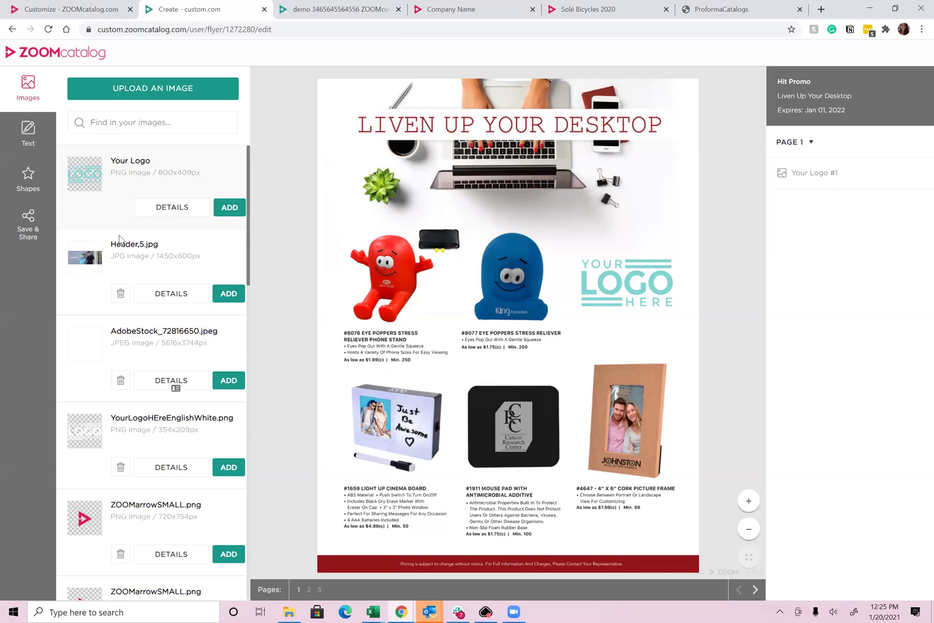
Add a rectangle shape to page 1 and place it over the price line of the #8076 phone stand.
click(29, 180)
click(224, 180)
drag(355, 107, 380, 371)
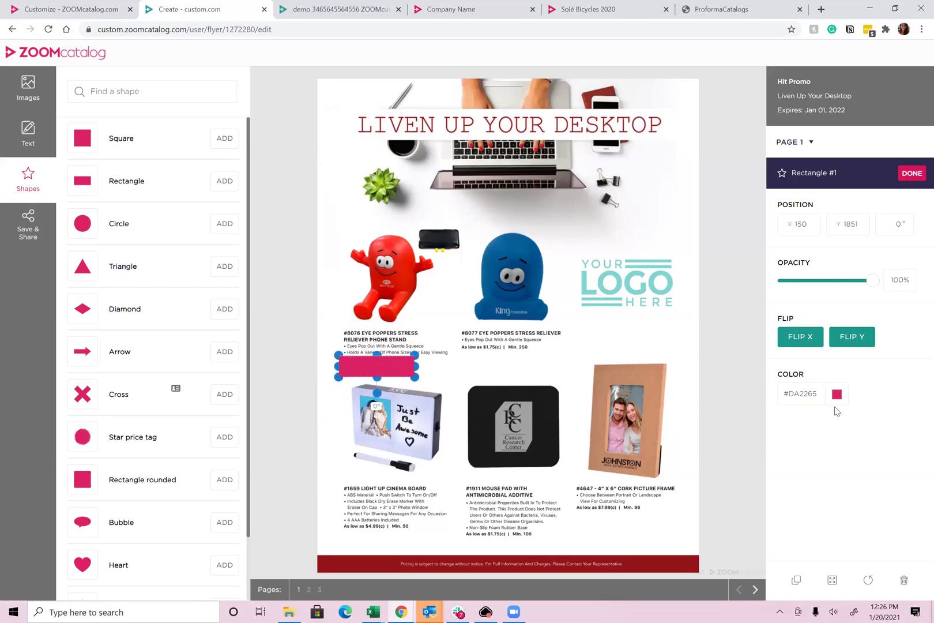
Recolor the rectangle over the #8076 price to white (#ffffff) and finish editing it.
click(836, 395)
click(835, 275)
click(875, 455)
click(836, 394)
drag(838, 313, 838, 285)
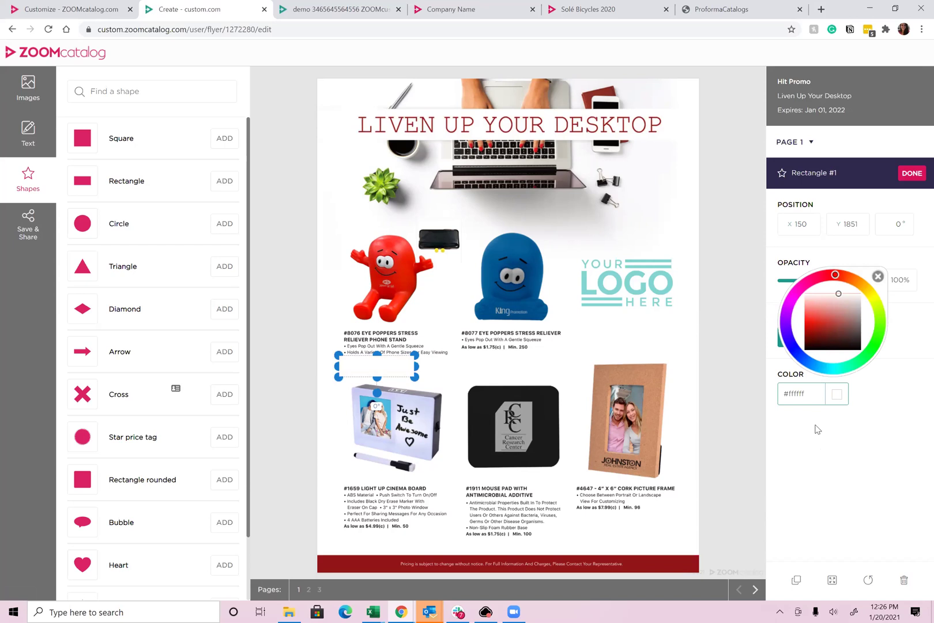
click(817, 429)
click(427, 369)
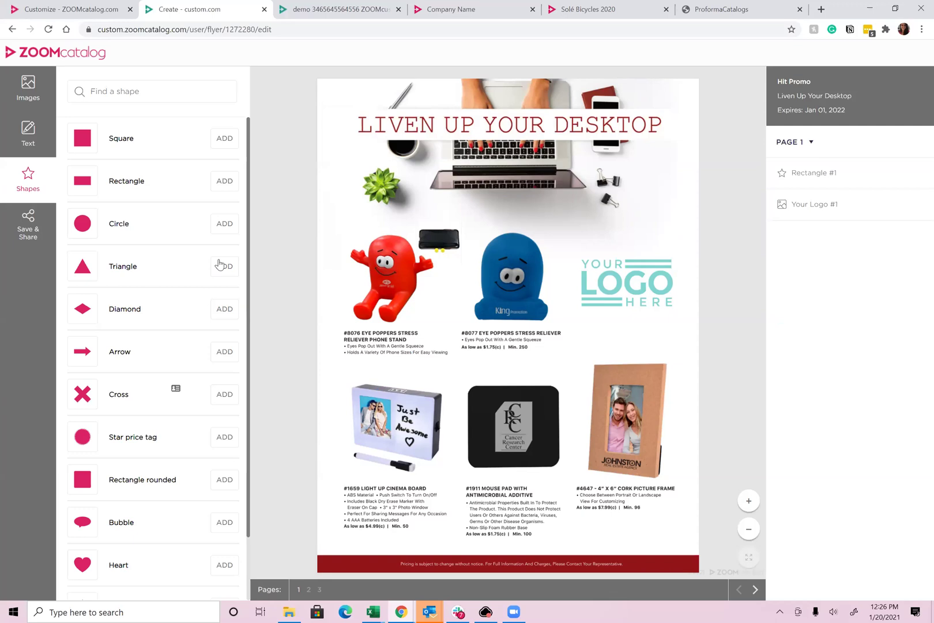
Name the flyer "demo 6545645" and save it.
click(17, 216)
click(196, 113)
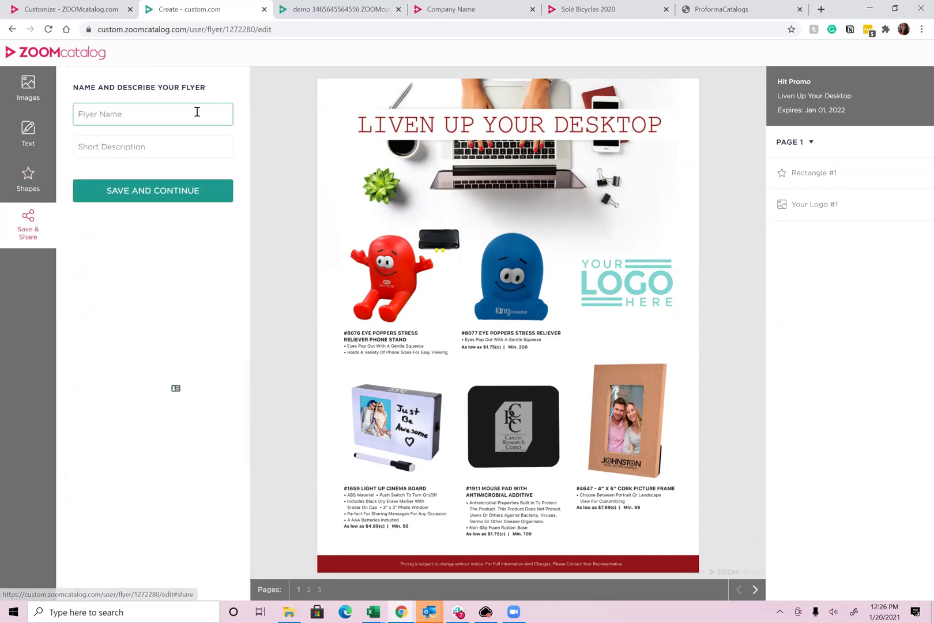
text(demo 6545645)
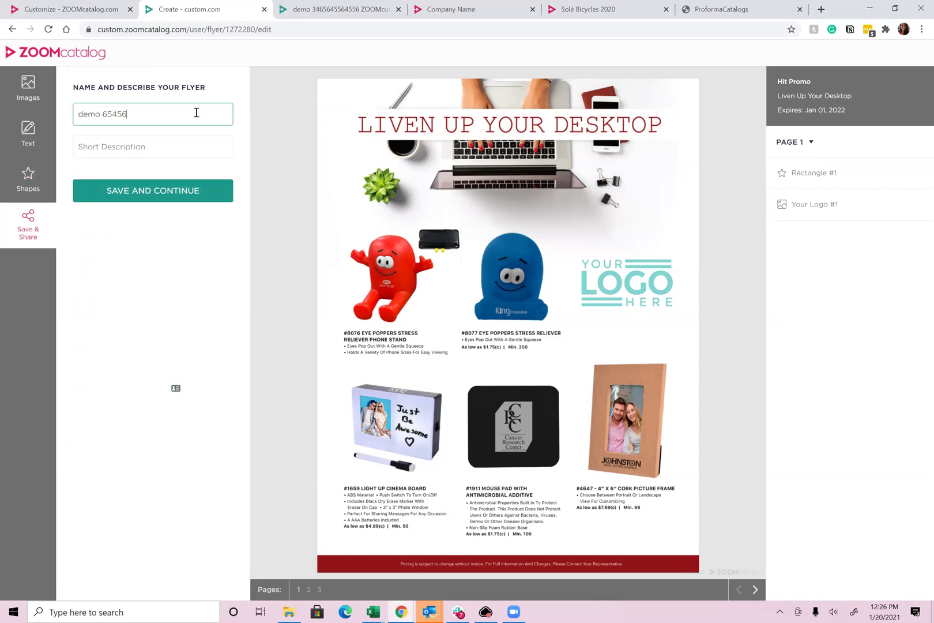
click(129, 198)
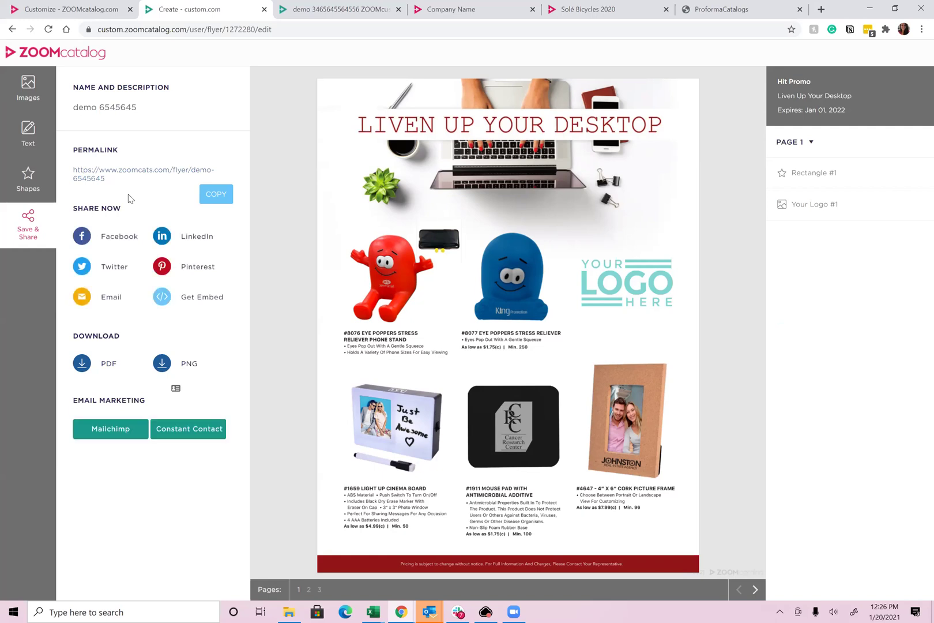
Open the saved flyer from its permalink and page through all its pages, zooming in and out on page 2.
click(110, 173)
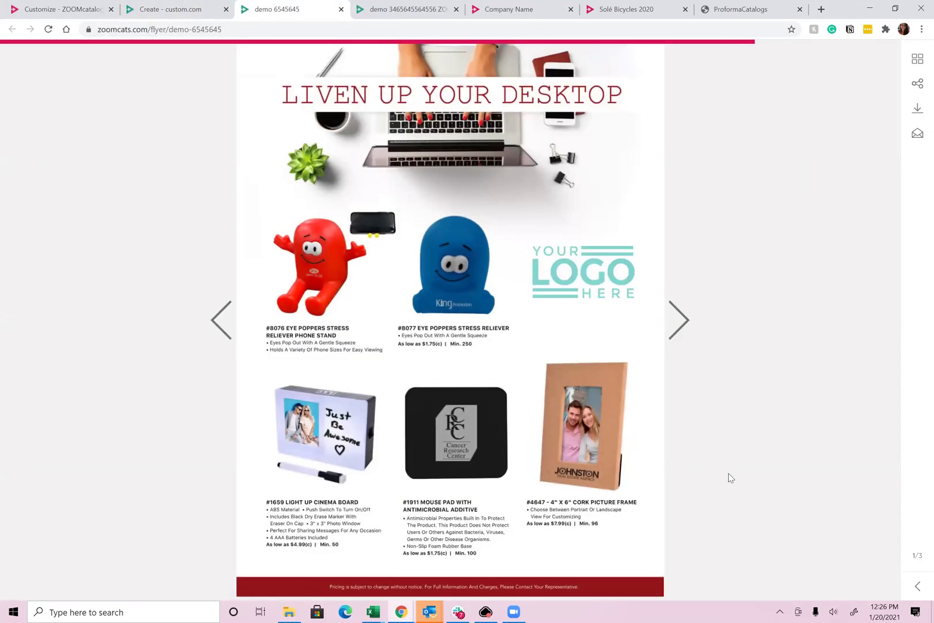
click(686, 327)
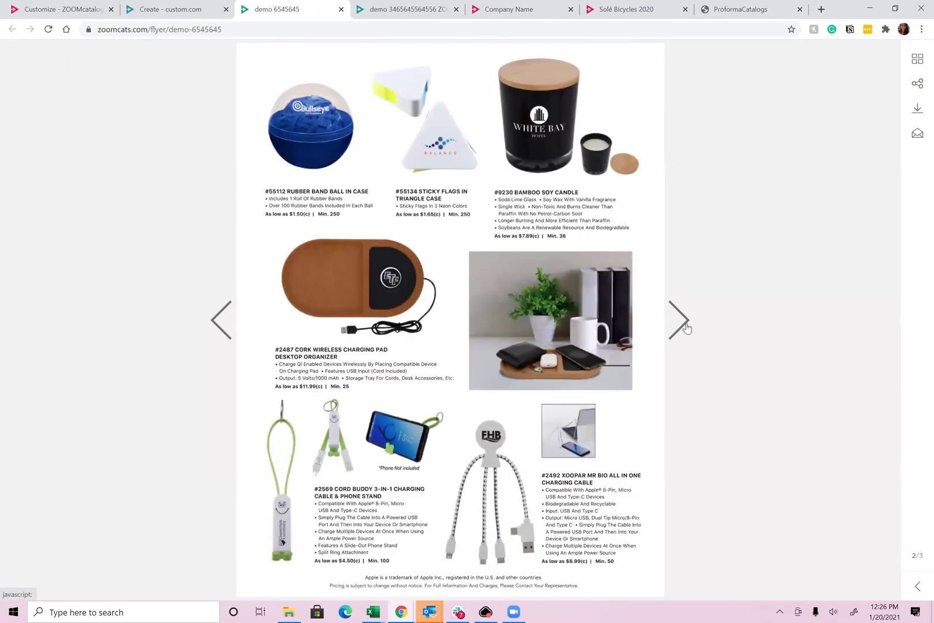
click(441, 289)
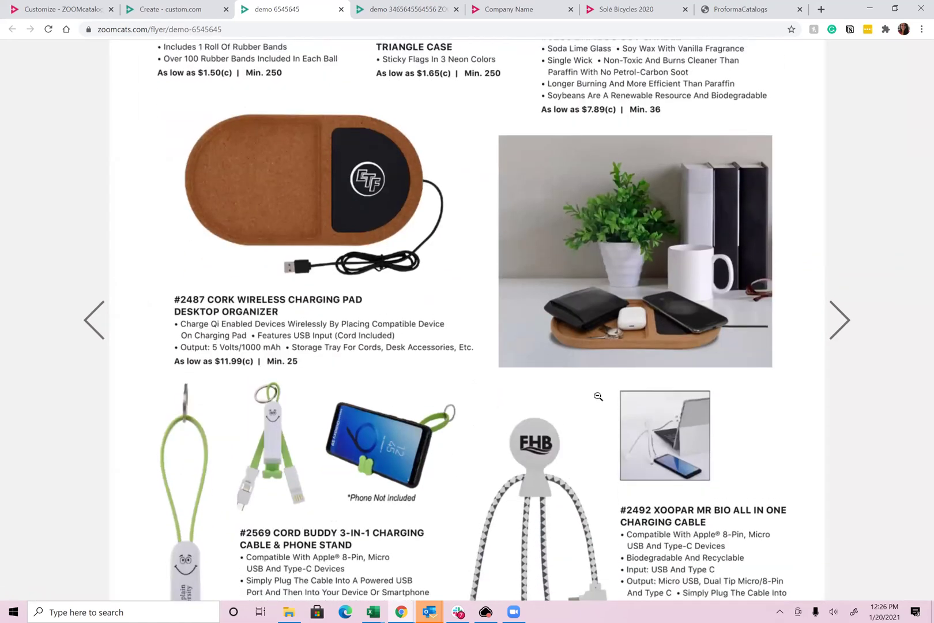
click(598, 396)
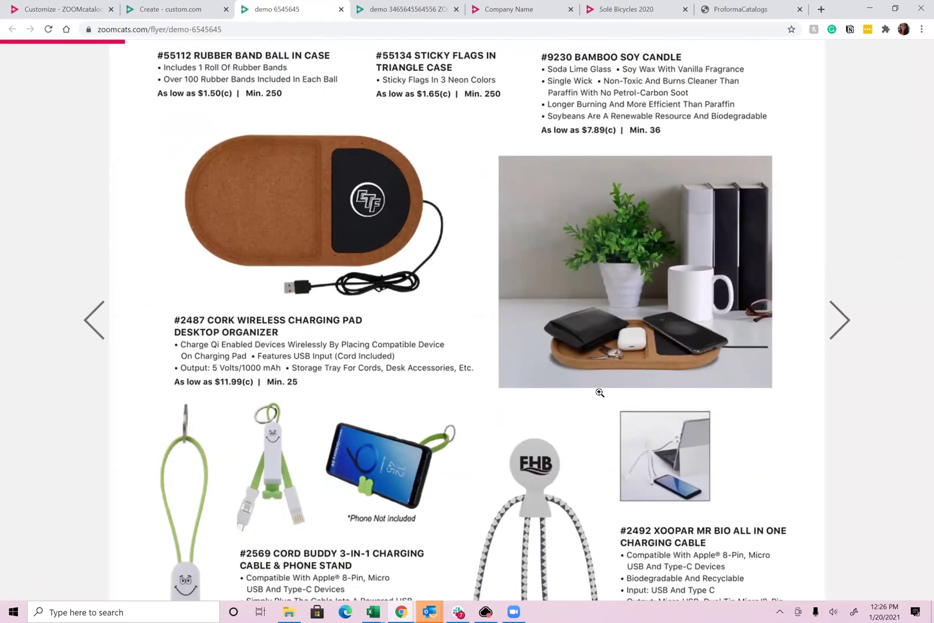
click(679, 326)
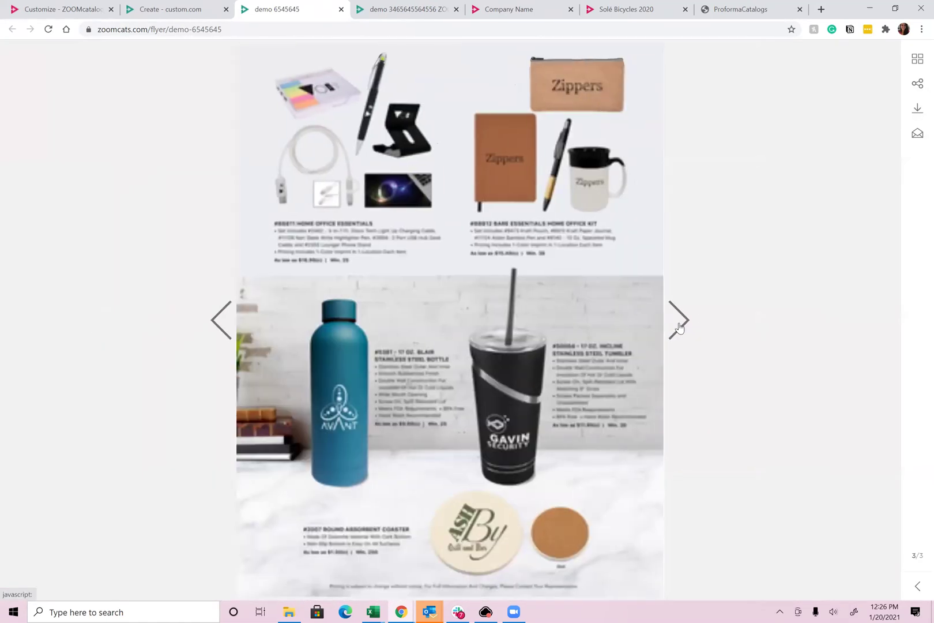
click(679, 326)
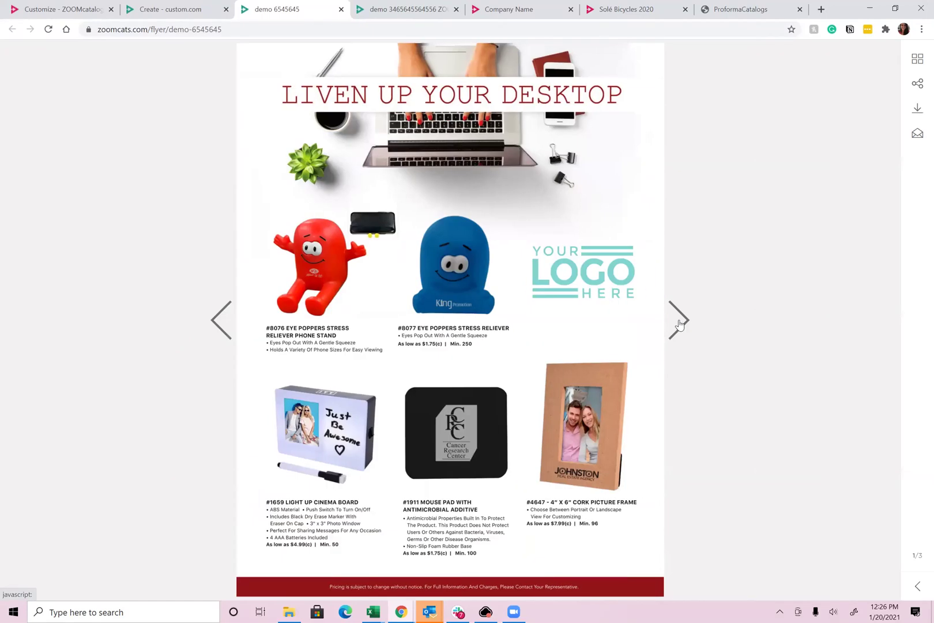
Review the flyer's PDF download options without downloading and return to the flyer listing.
click(173, 15)
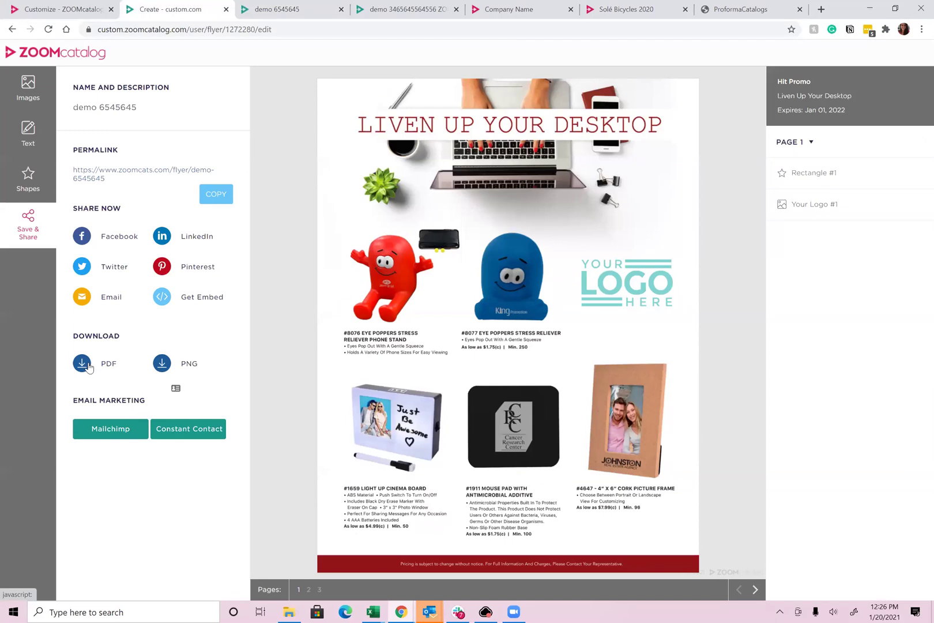
click(81, 364)
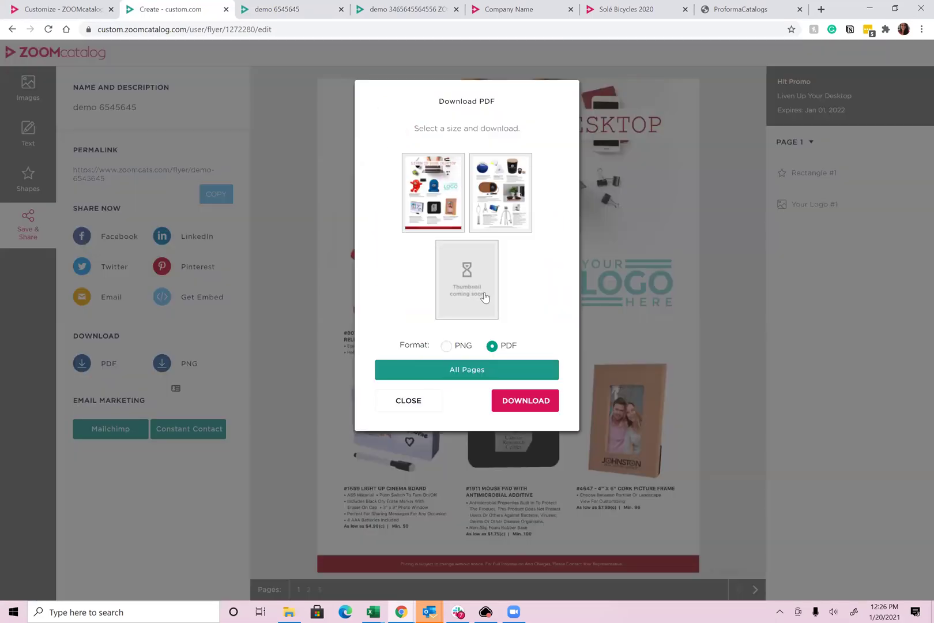
click(410, 403)
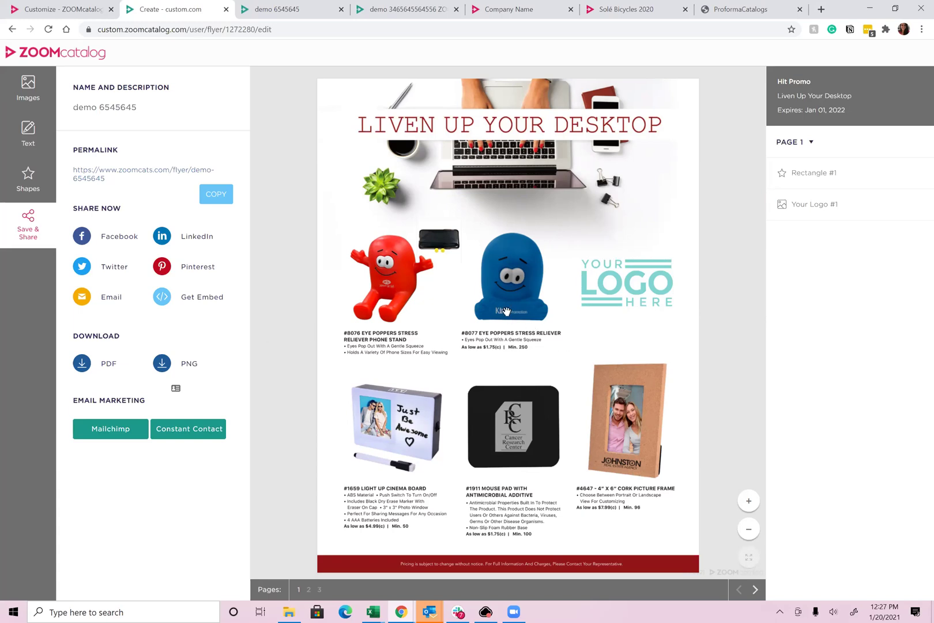
click(60, 10)
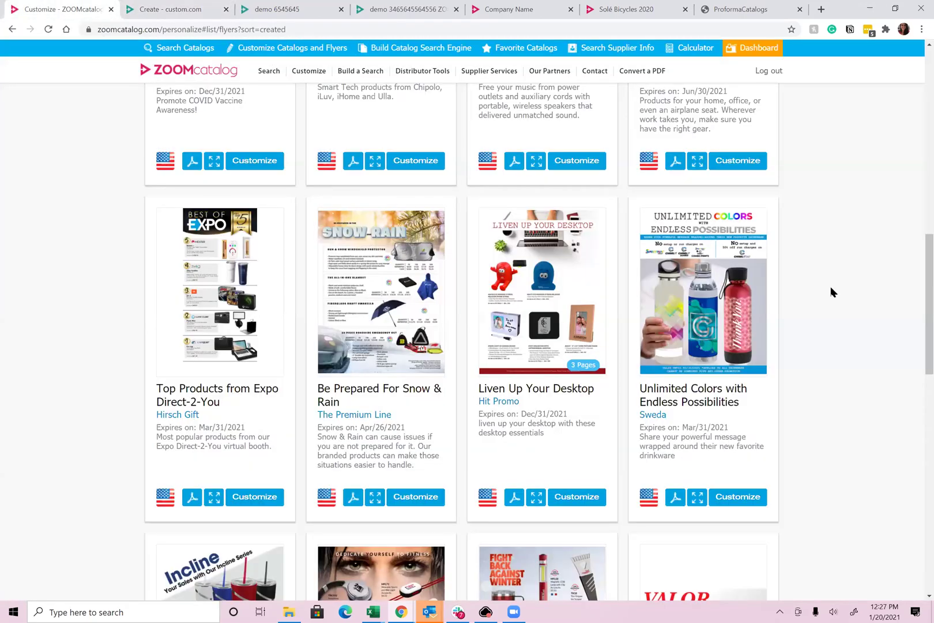
Review the free and premium features on the distributor tools page, and open the account dashboard.
scroll(832, 292, up, 12)
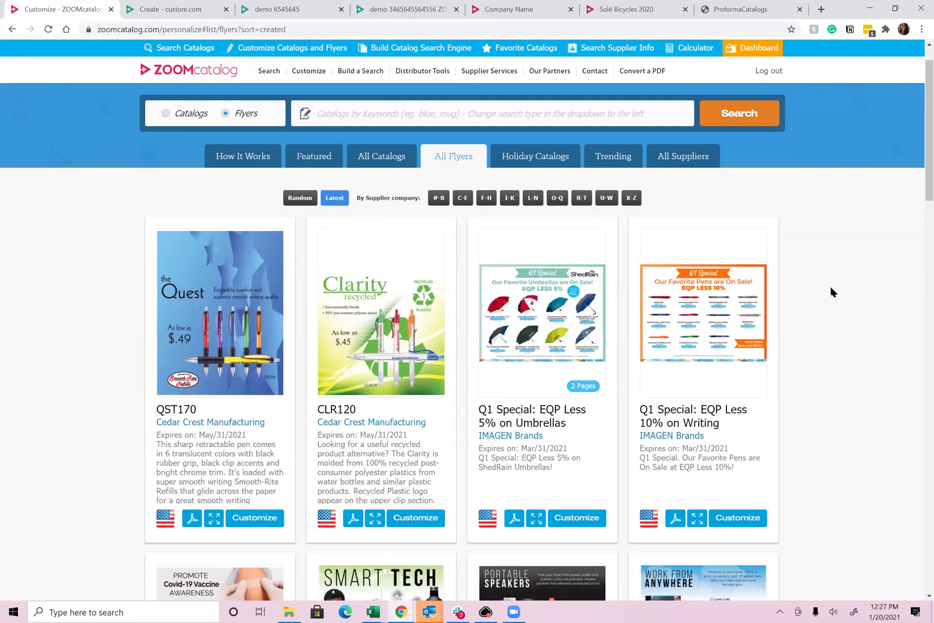
scroll(832, 292, up, 1)
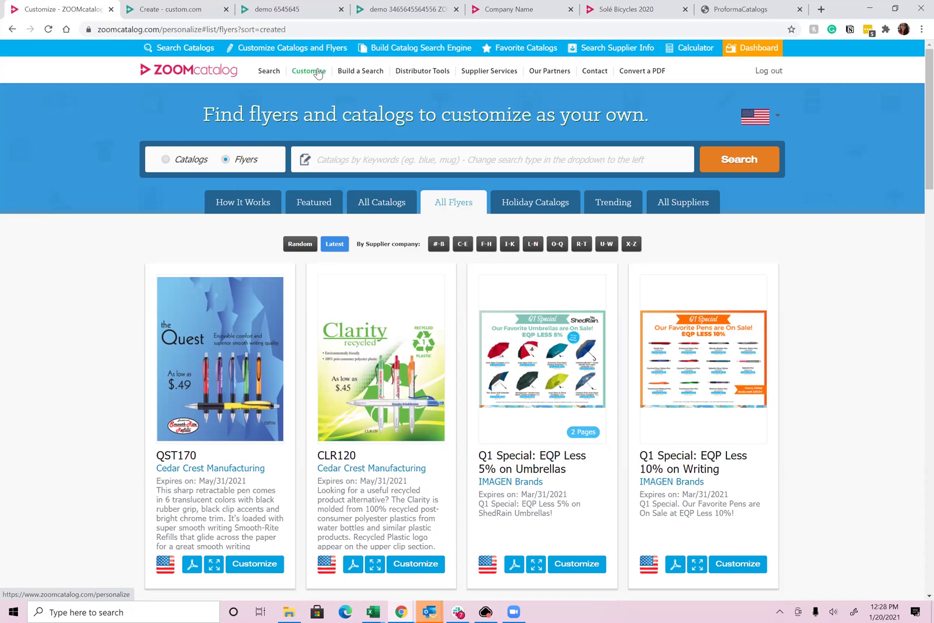
click(409, 76)
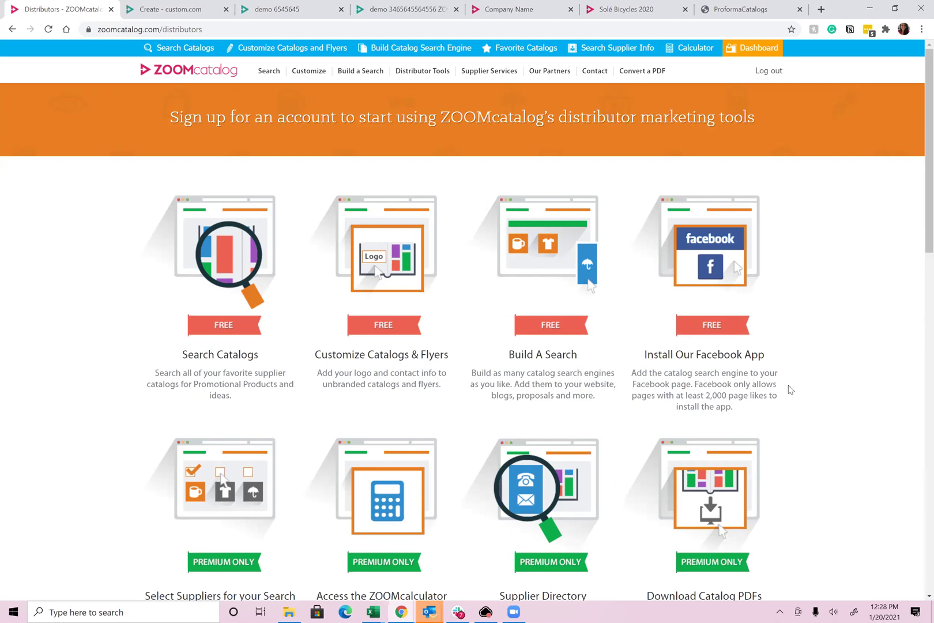
scroll(802, 388, down, 2)
scroll(801, 389, up, 2)
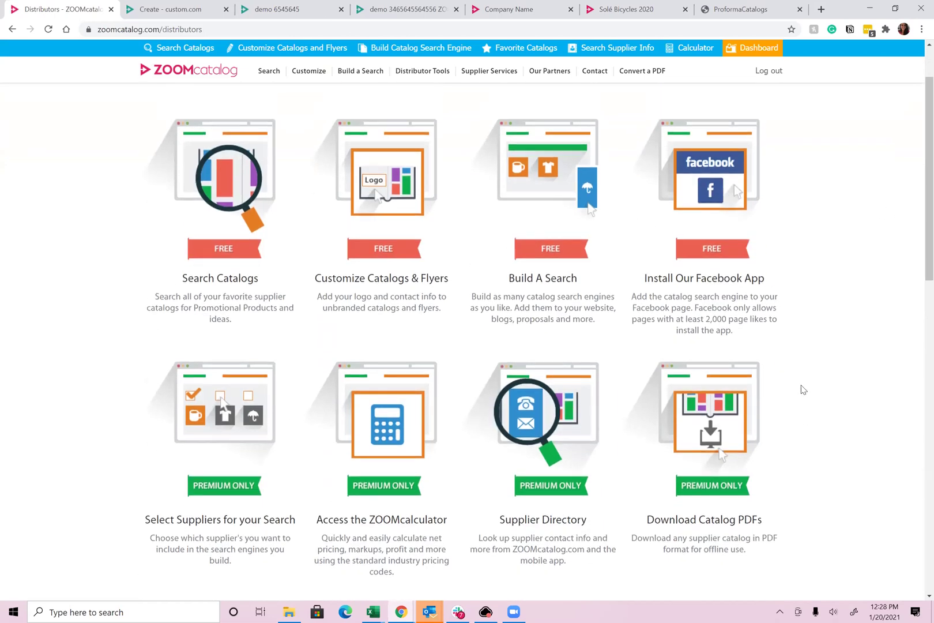
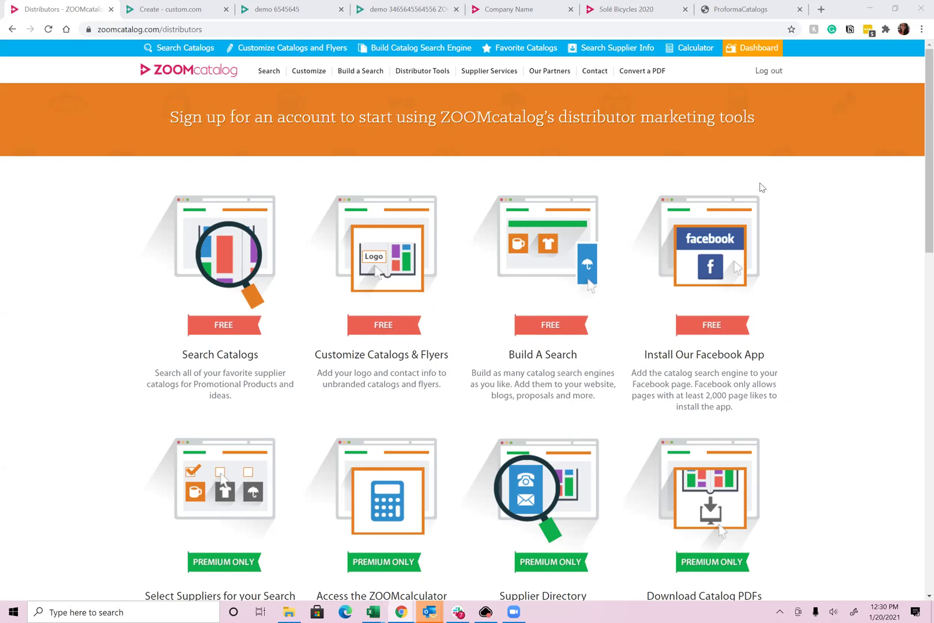
click(761, 56)
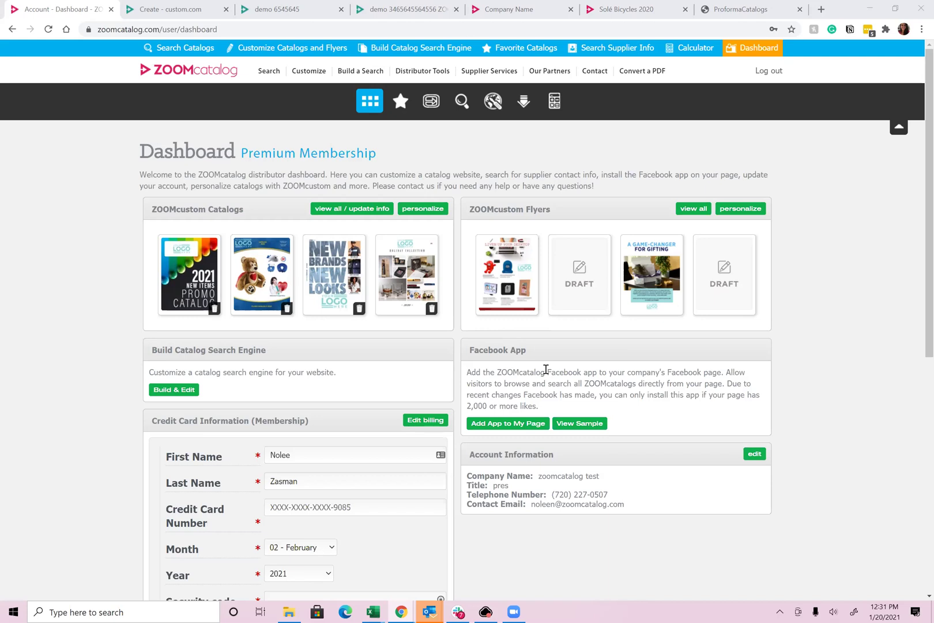
mouse_move(652, 298)
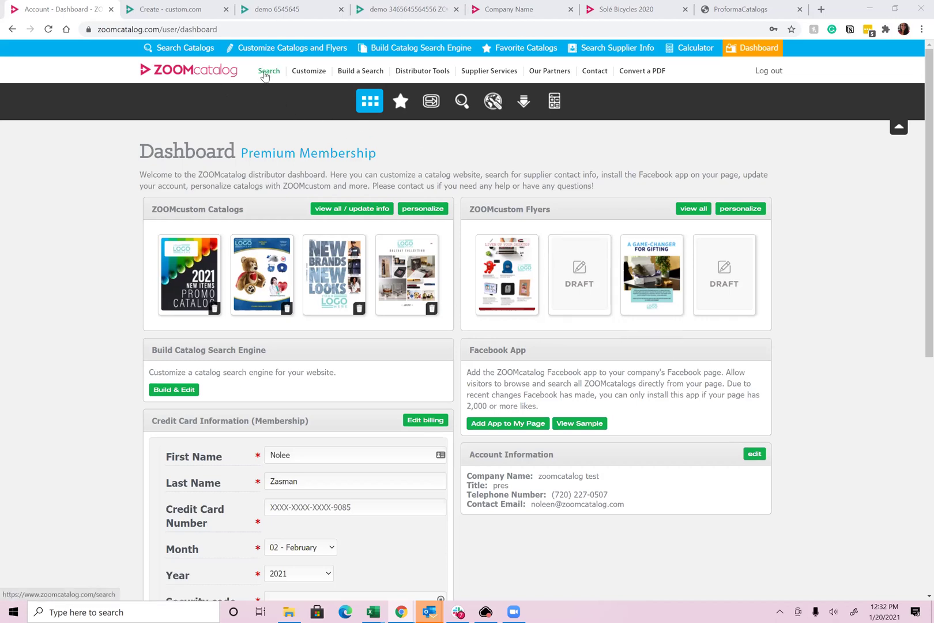
Open the supplier catalog search and browse the supplier filter's list of companies without choosing one.
click(267, 71)
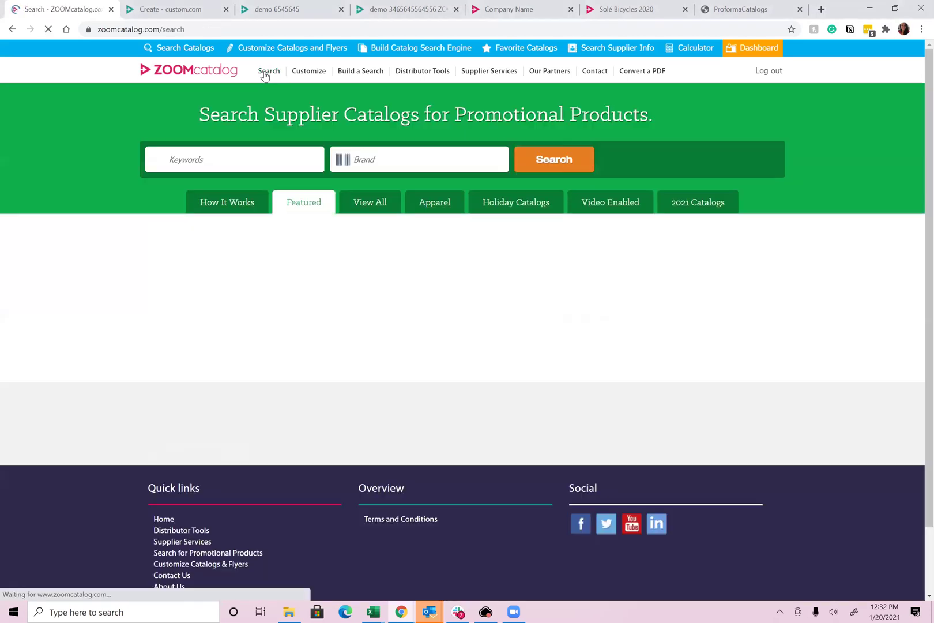
click(450, 170)
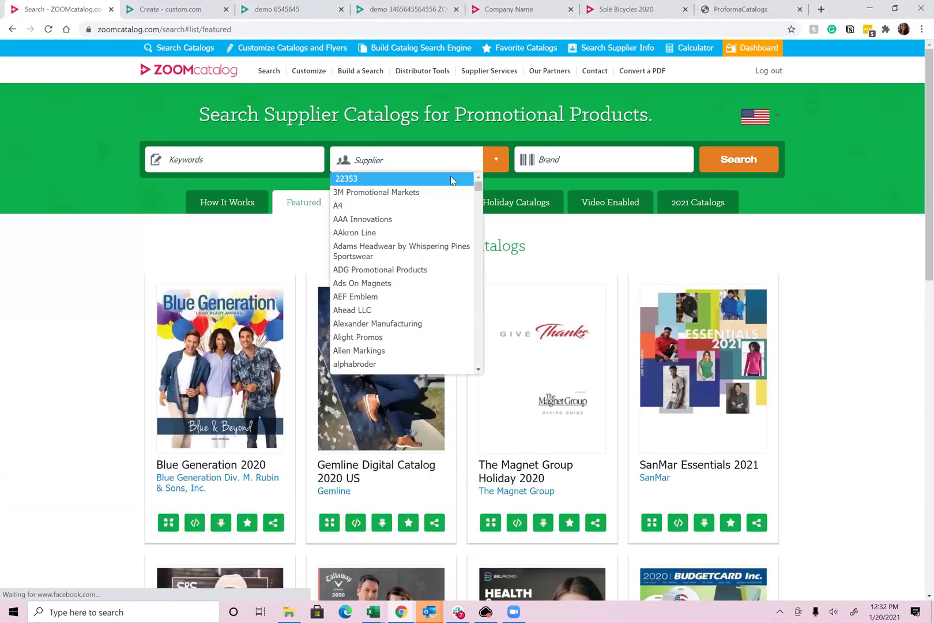
click(701, 266)
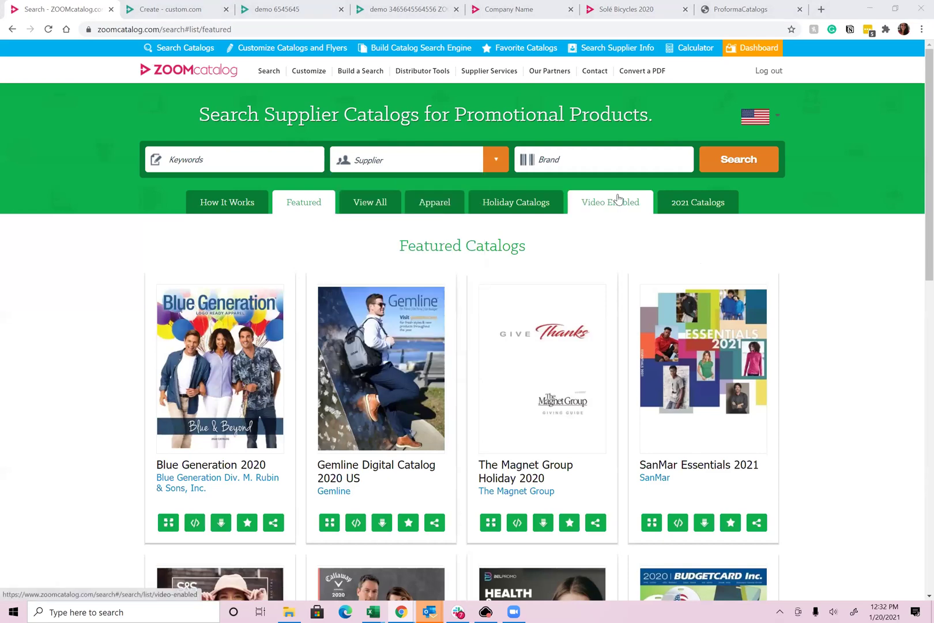
click(495, 167)
click(461, 167)
click(461, 168)
scroll(443, 214, down, 10)
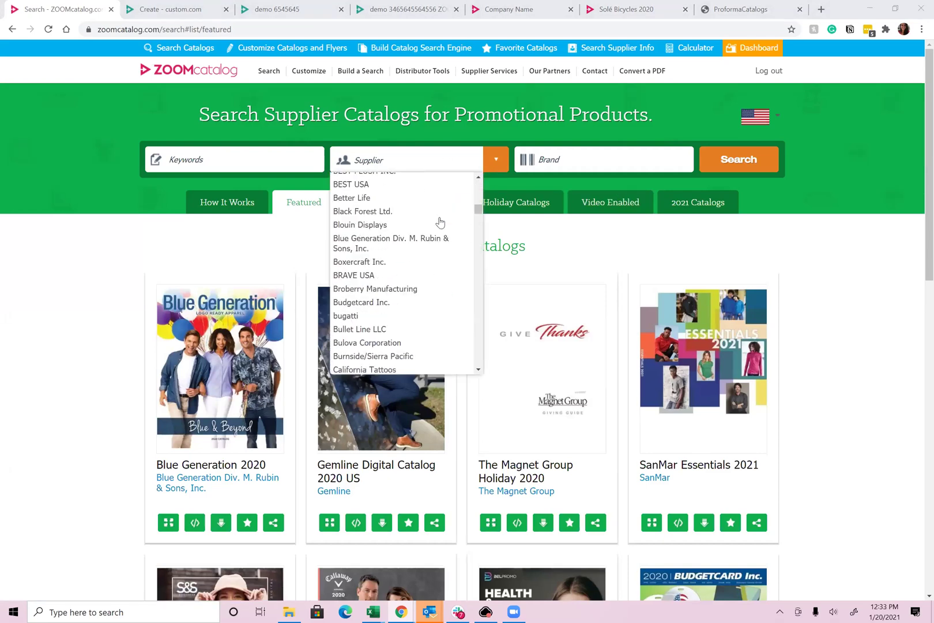
scroll(421, 233, down, 15)
scroll(417, 248, down, 10)
scroll(416, 248, down, 15)
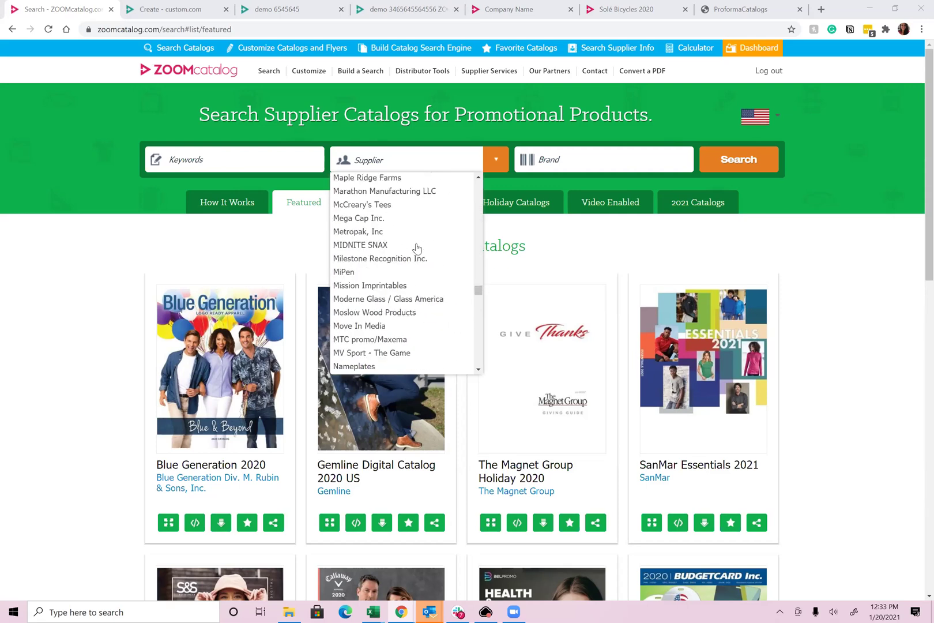
scroll(417, 248, down, 3)
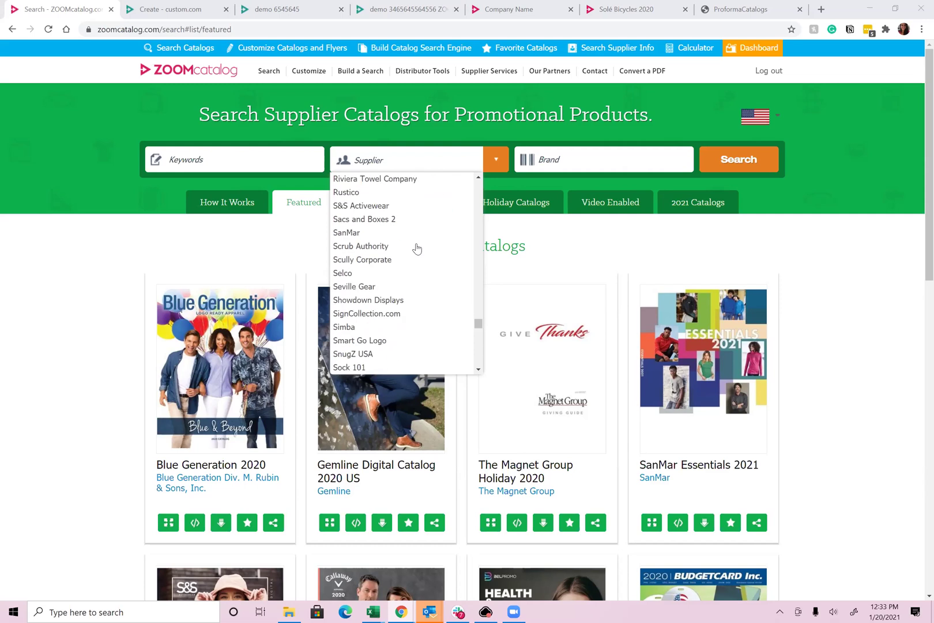
scroll(417, 248, down, 6)
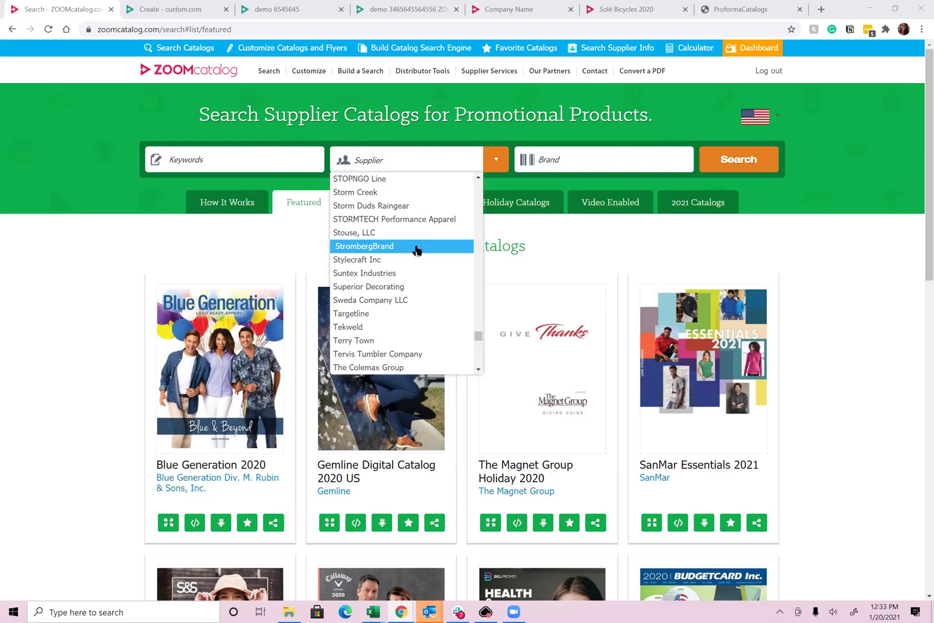
scroll(417, 249, down, 5)
scroll(417, 249, up, 15)
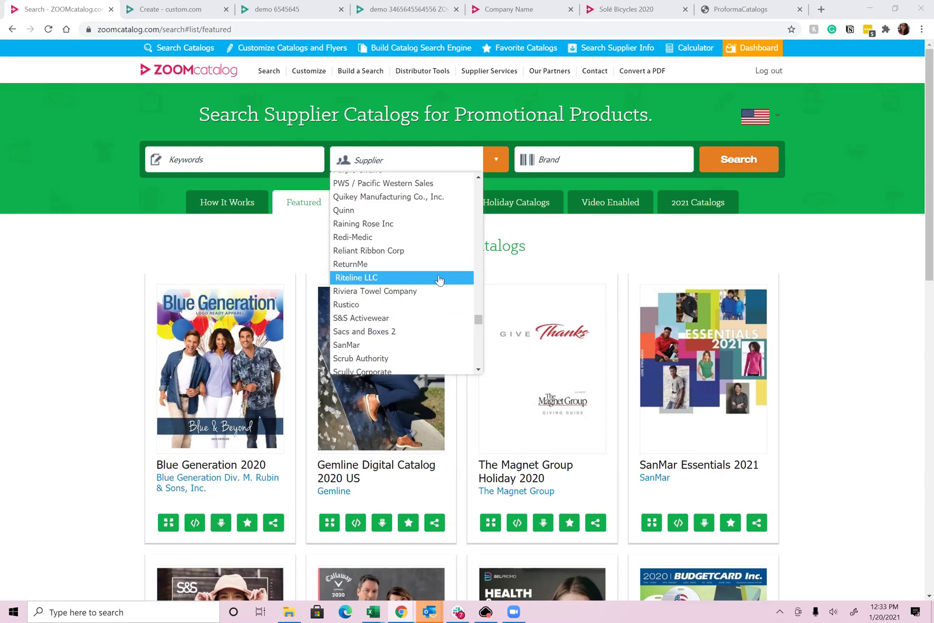
click(569, 249)
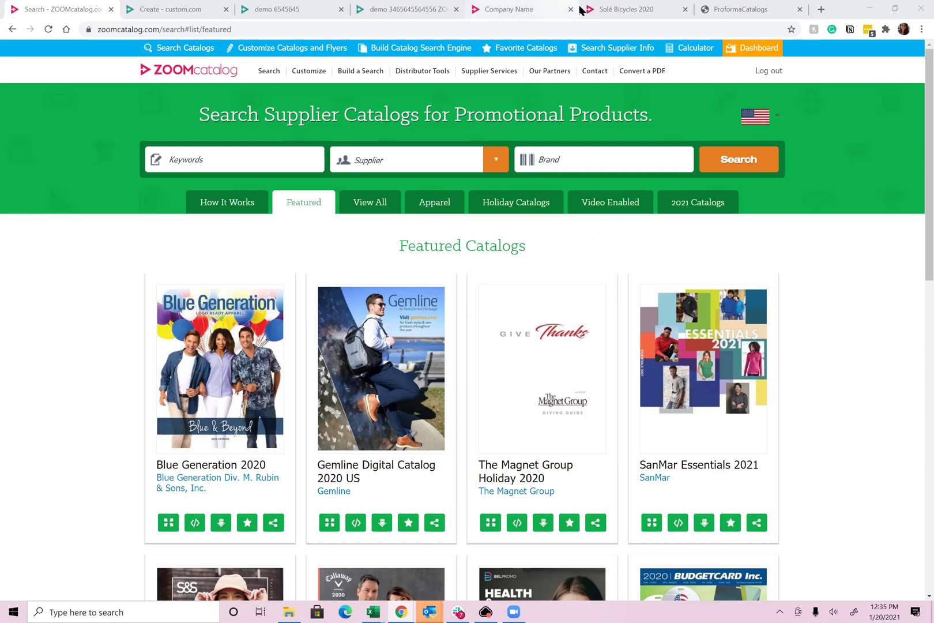
Go to gemline.zoomcustom.com and sign in to the account with the saved credentials.
click(517, 28)
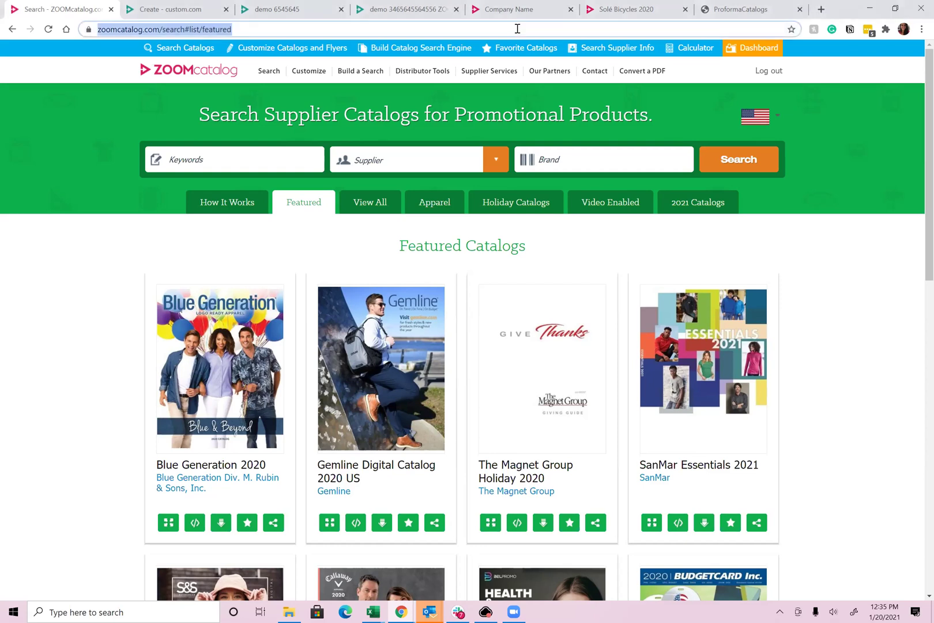
text(ge)
key(Return)
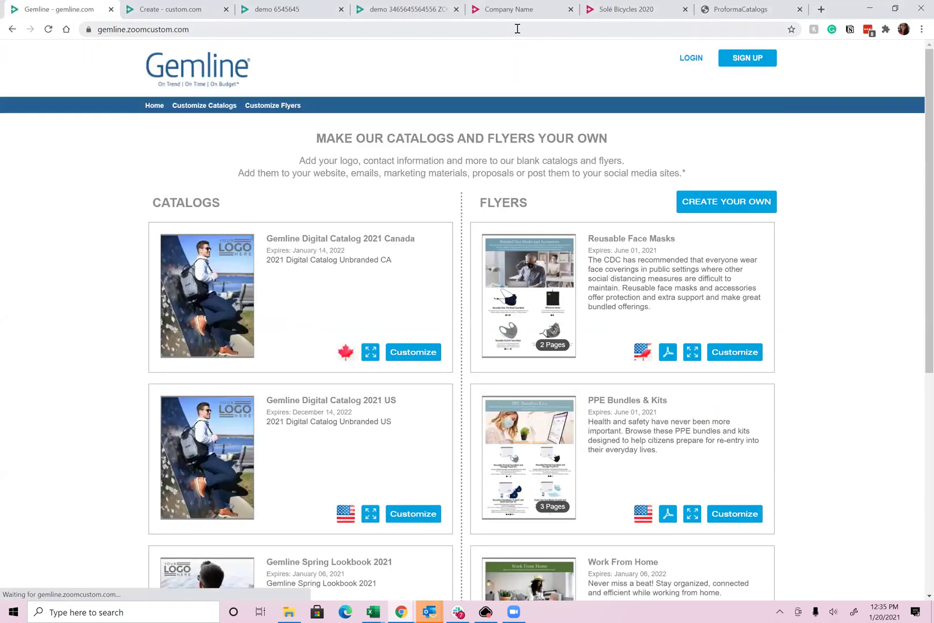
click(689, 60)
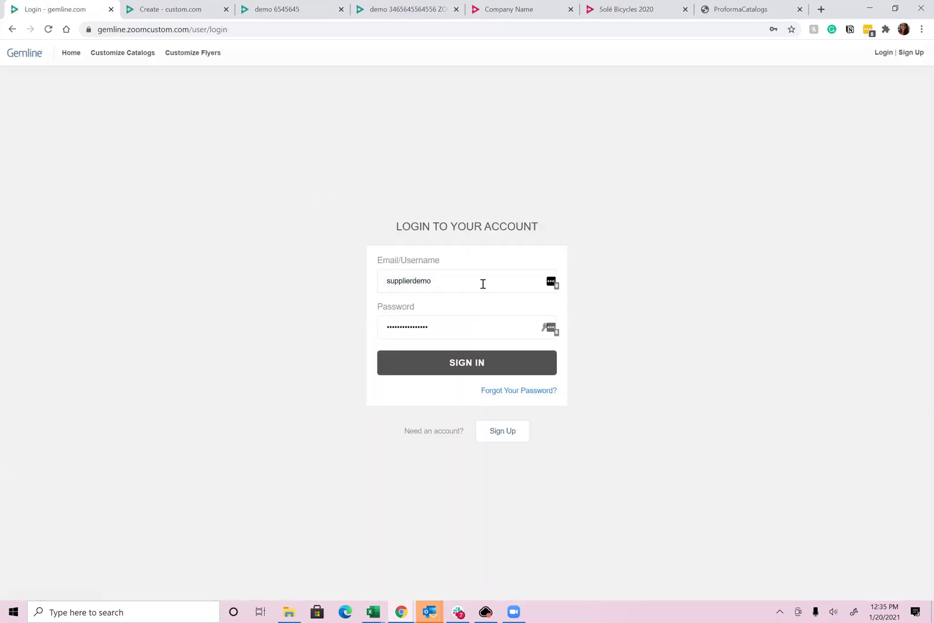
click(484, 284)
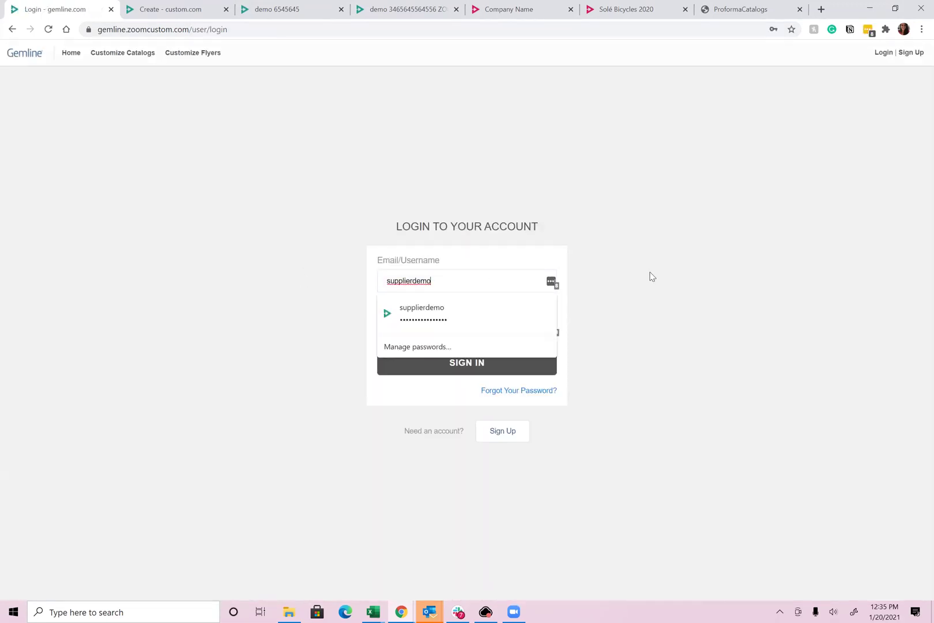
click(491, 366)
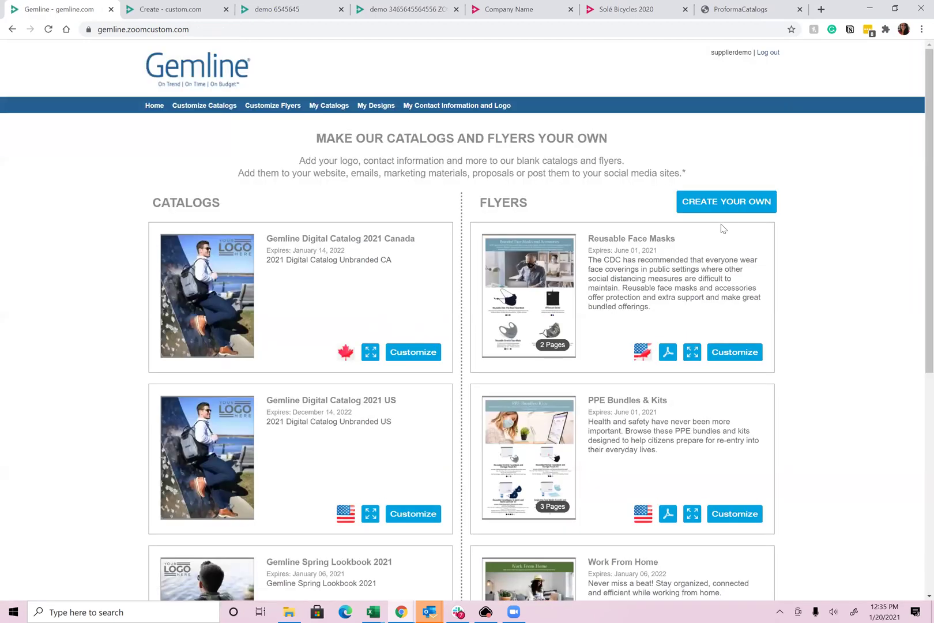
Create a new from-scratch design named "demo" at the default canvas size, skipping the global product settings and dismissing the introductory tip.
click(727, 203)
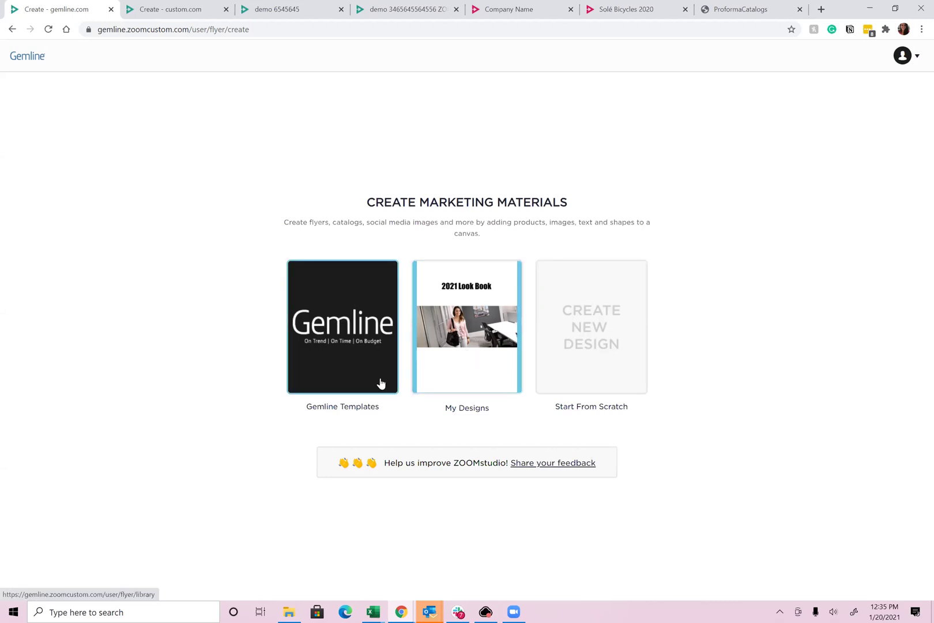
click(601, 334)
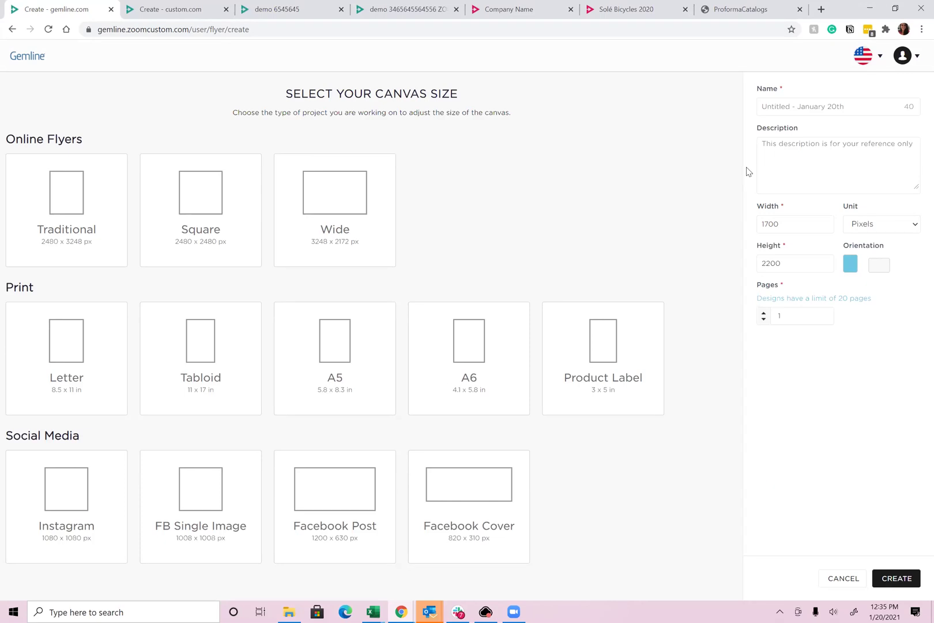
click(860, 107)
text(demo)
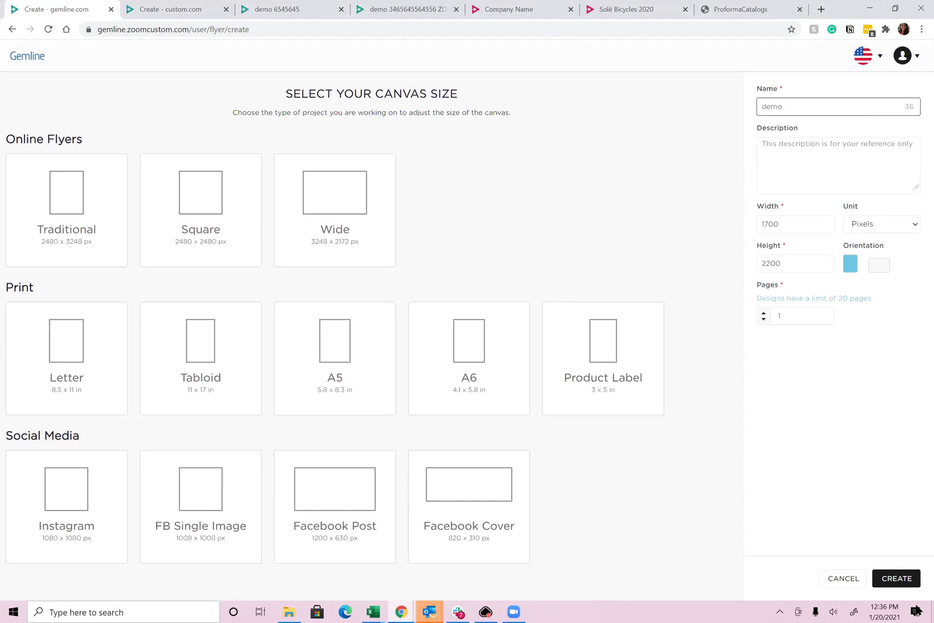
click(896, 578)
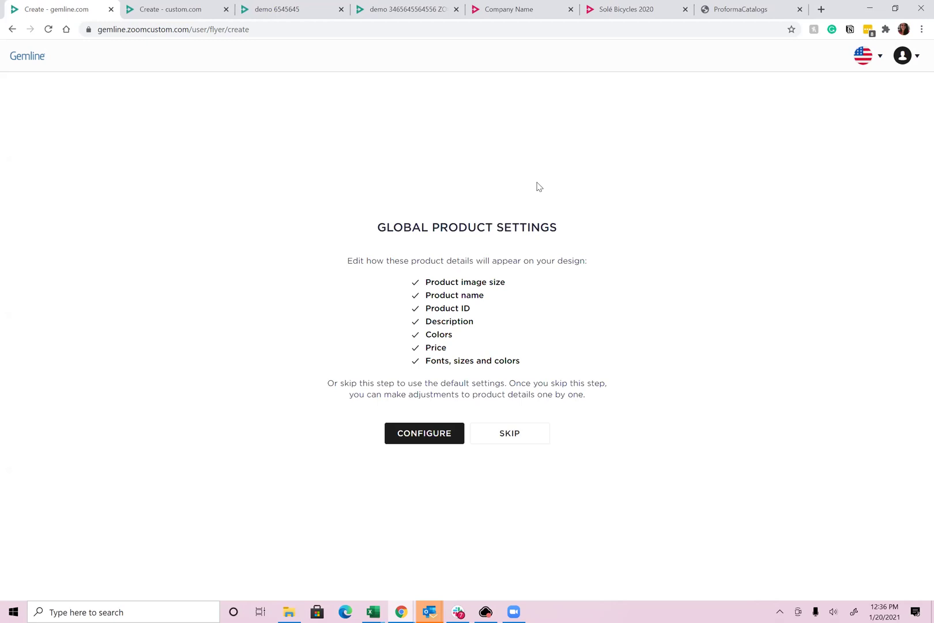
click(517, 437)
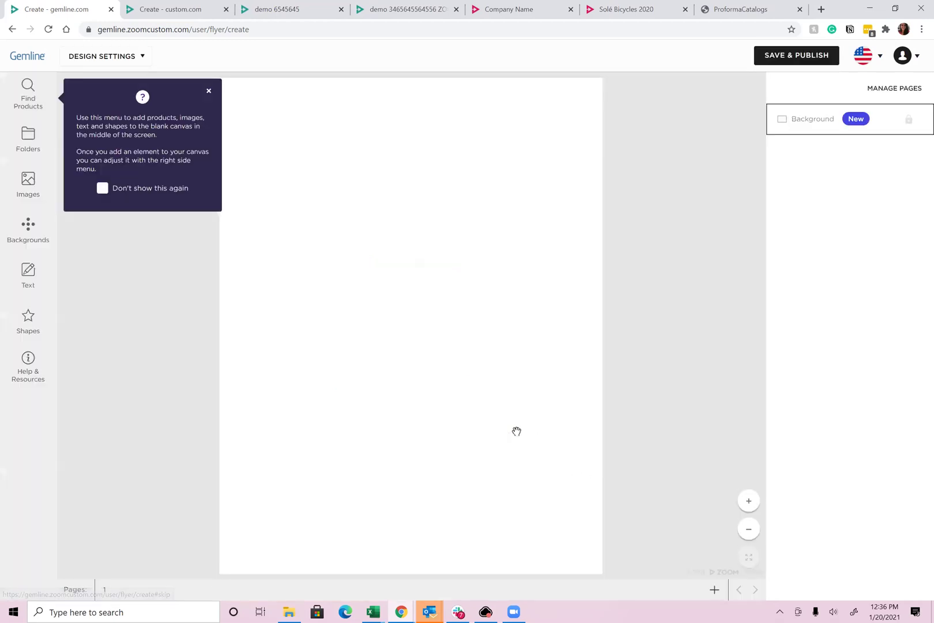
click(208, 93)
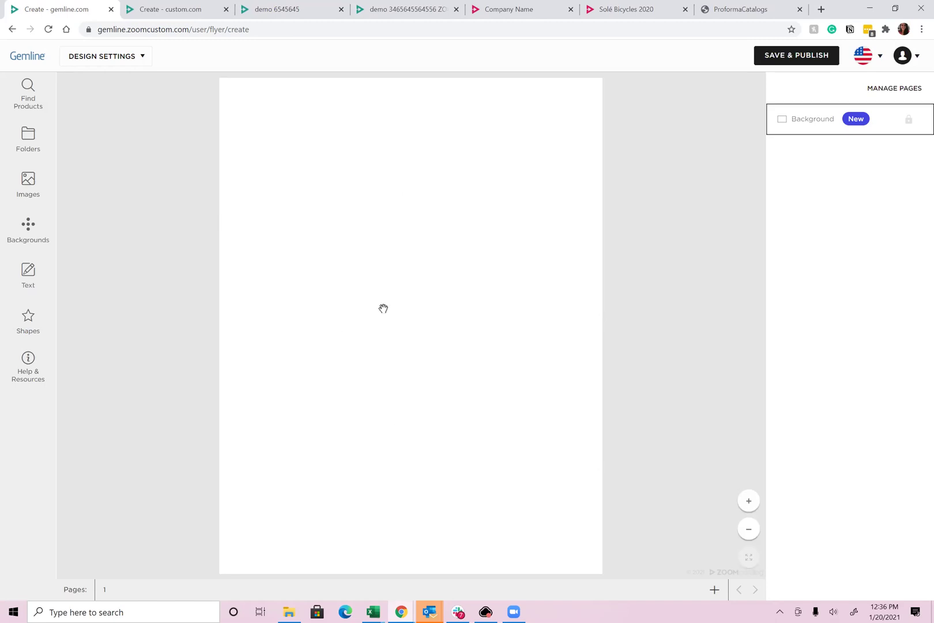
Show the design's background options and browse unsplash.com for free high-resolution photos before returning to the Gemline design.
click(27, 228)
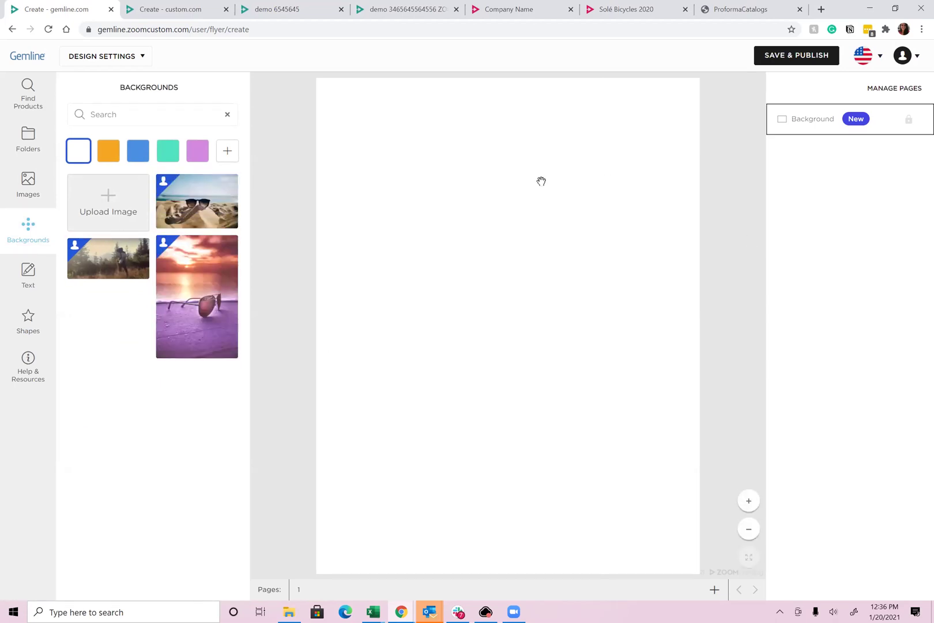
click(206, 7)
click(207, 30)
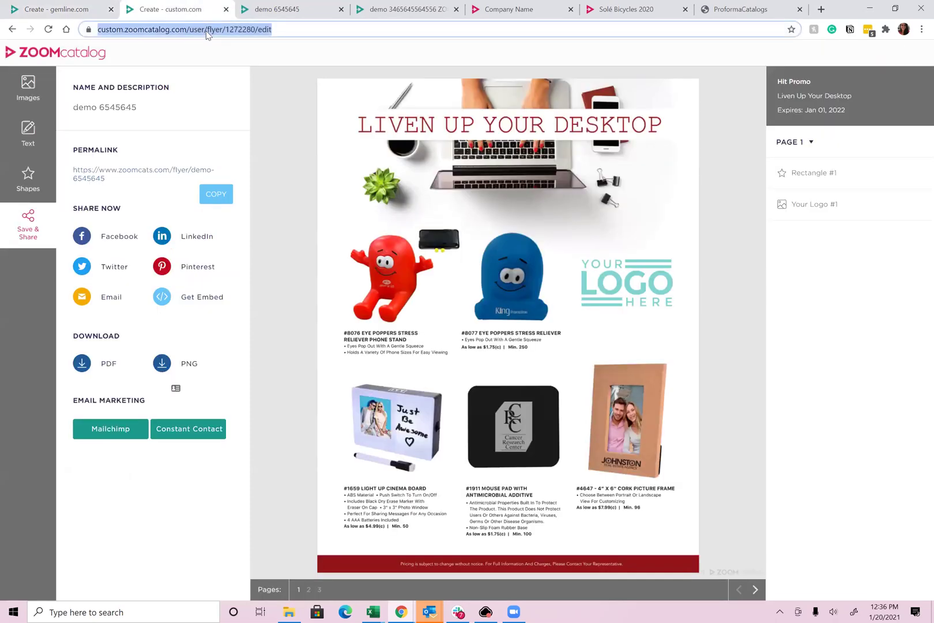
text(un)
key(Return)
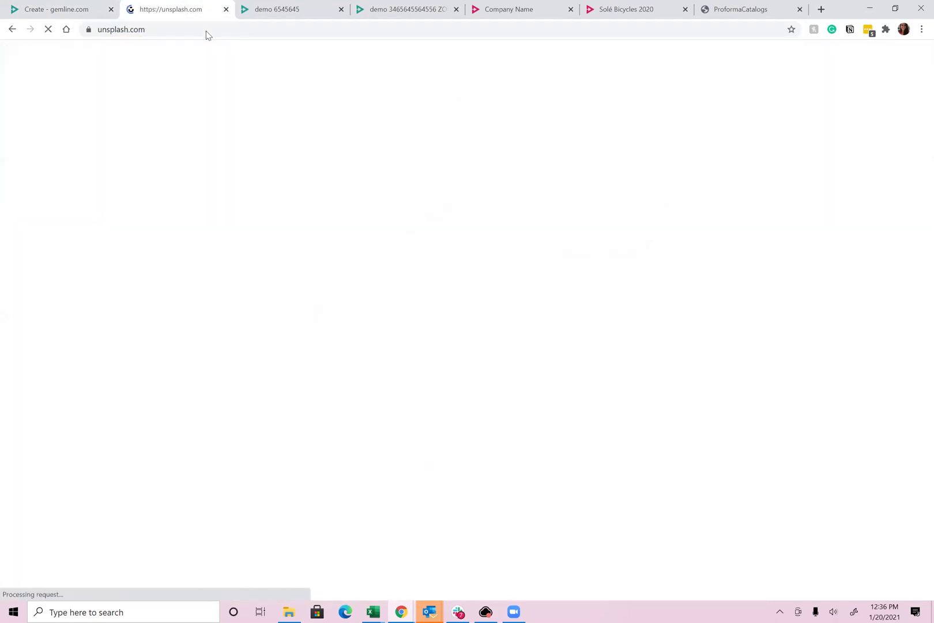
scroll(727, 340, down, 3)
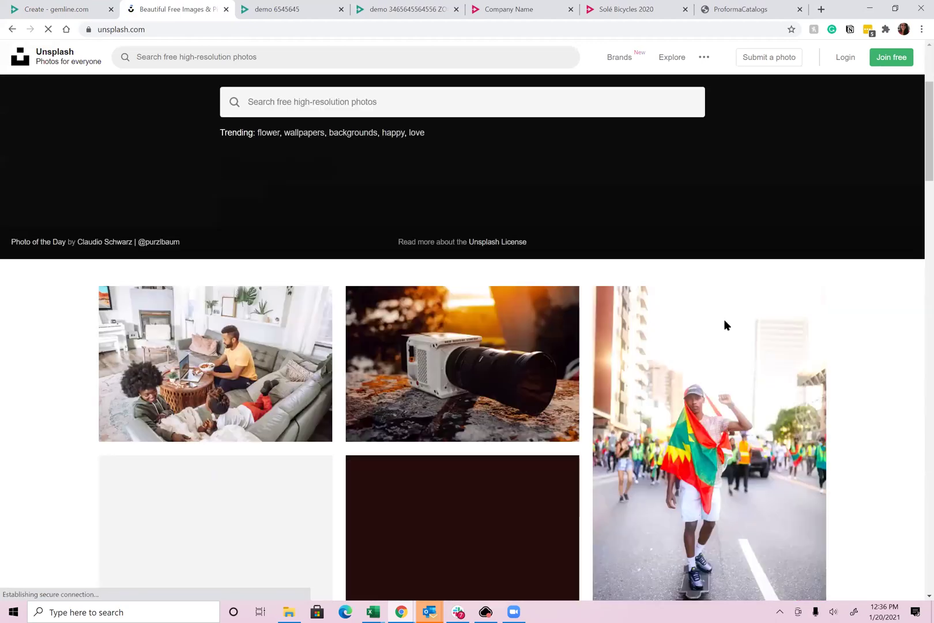
scroll(725, 321, down, 5)
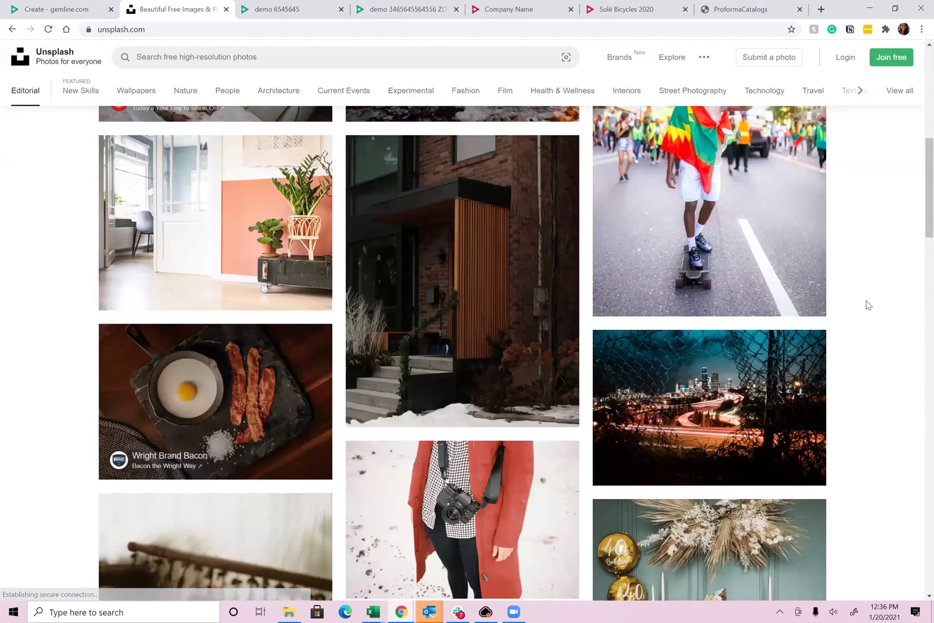
scroll(868, 304, down, 10)
scroll(868, 304, down, 7)
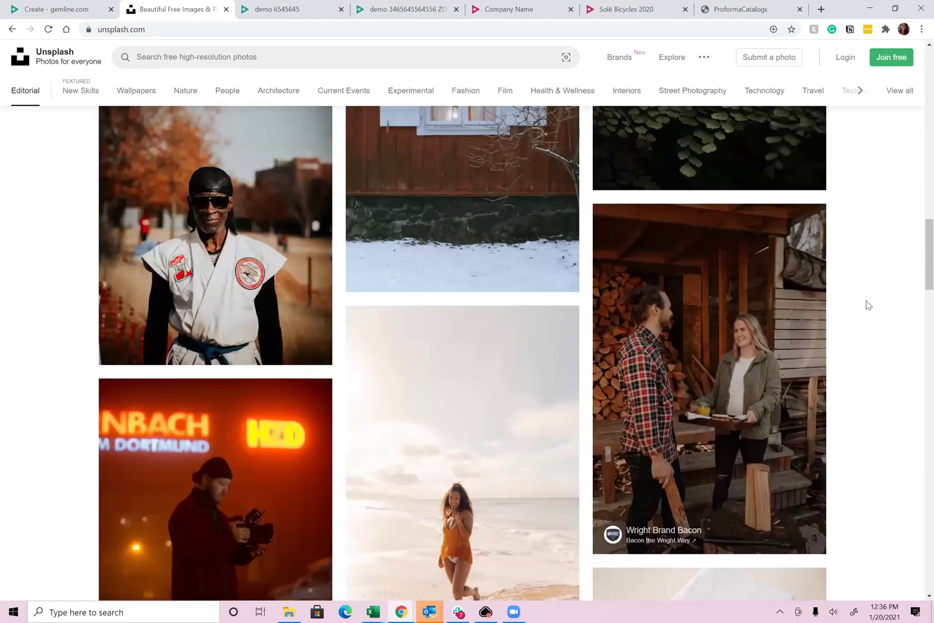
scroll(868, 305, up, 20)
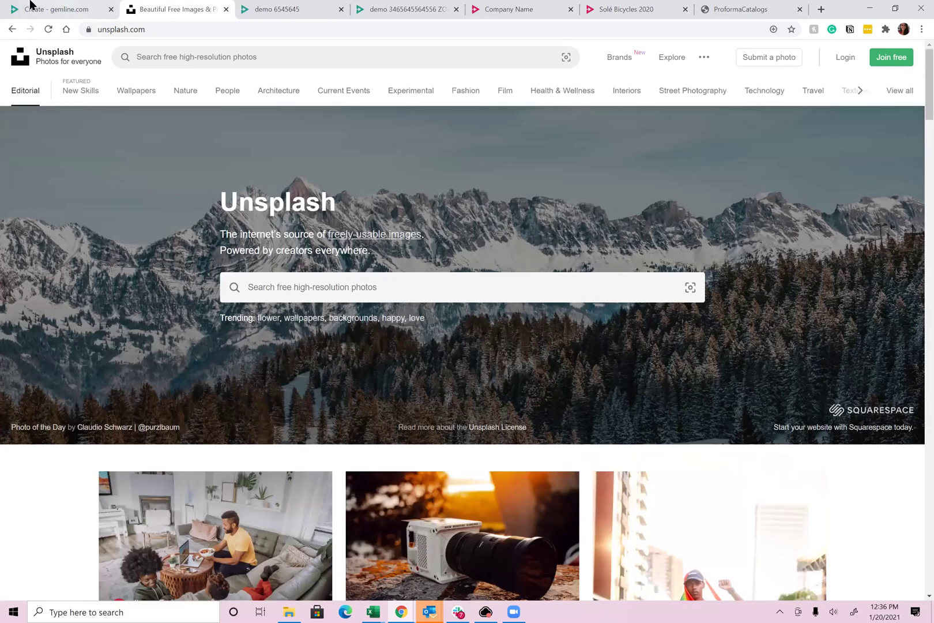
click(31, 7)
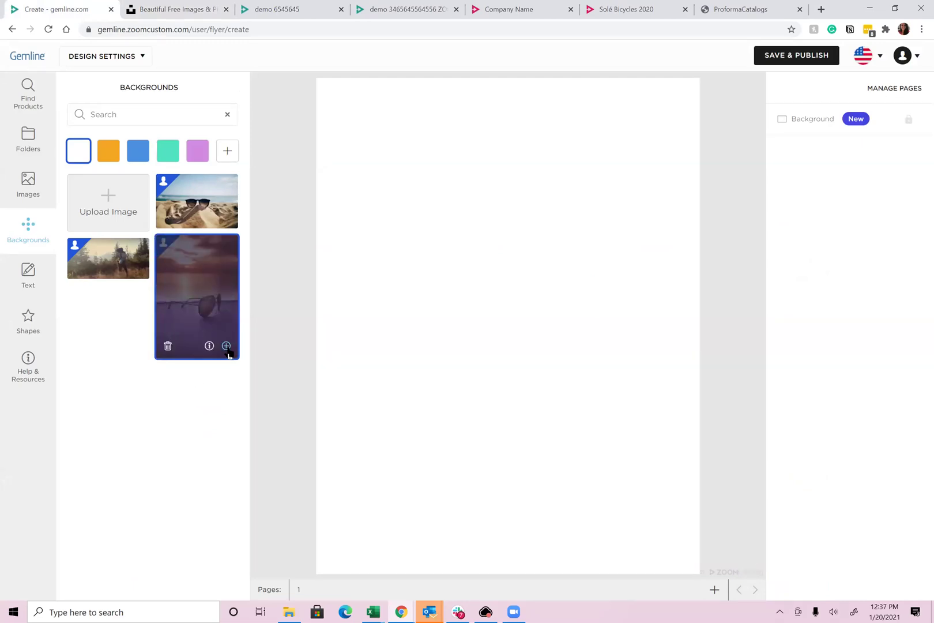
Apply the purple sunset sunglasses photo as the page background and add the uploaded white "YOUR LOGO HERE" image, enlarged to about 276%, near the page's lower-right corner.
click(226, 346)
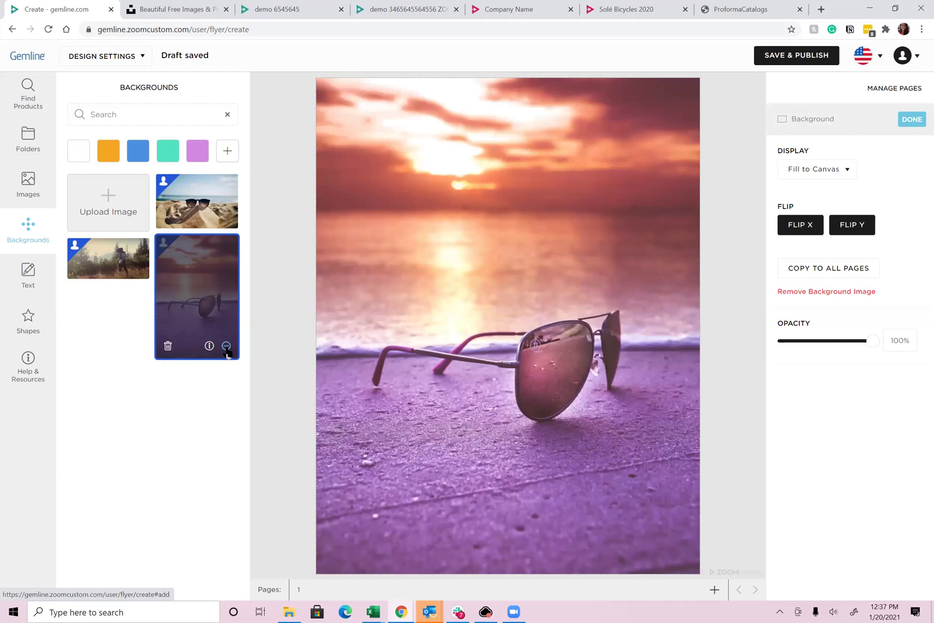
click(28, 183)
click(119, 183)
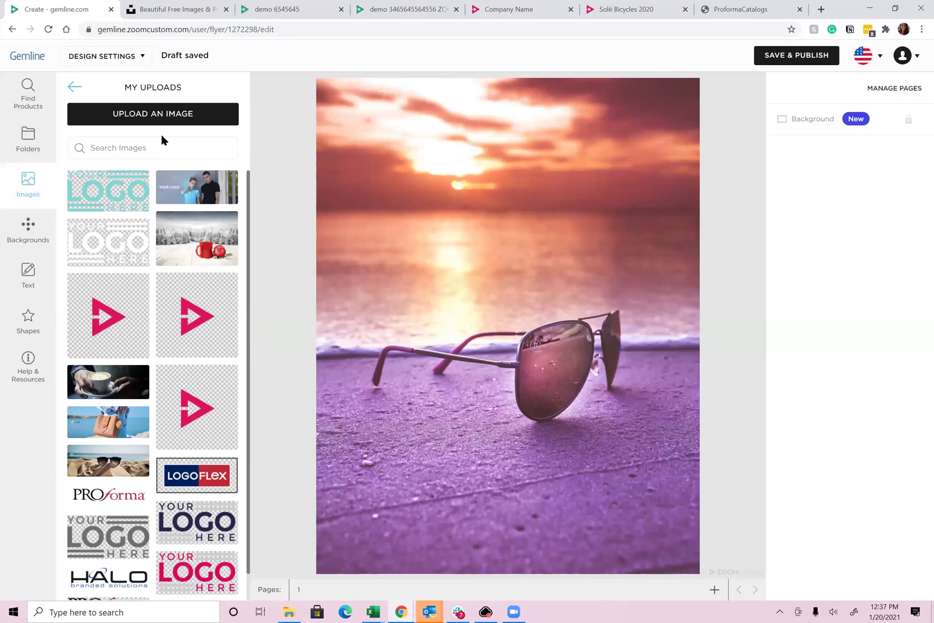
mouse_move(144, 242)
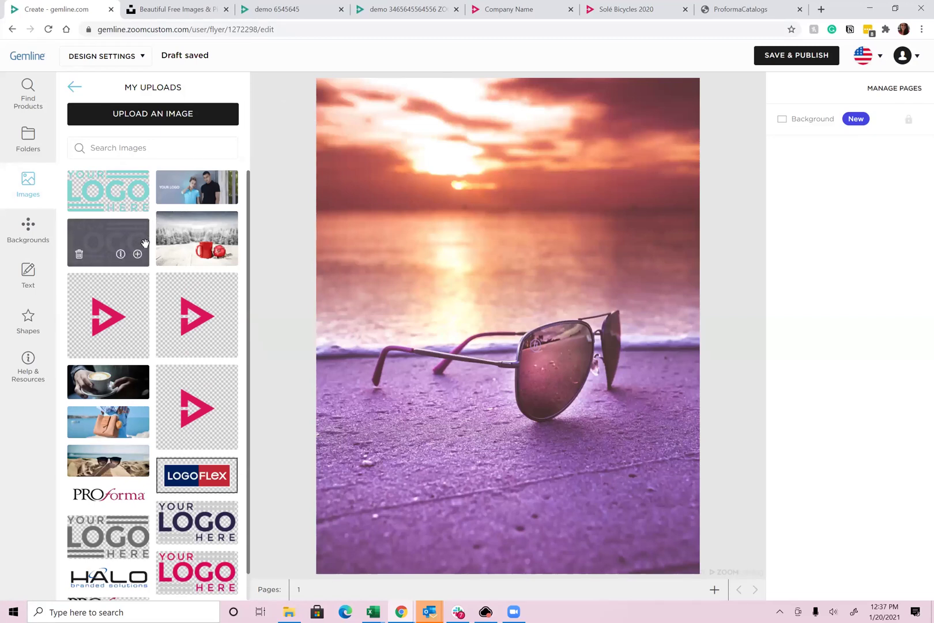
click(139, 254)
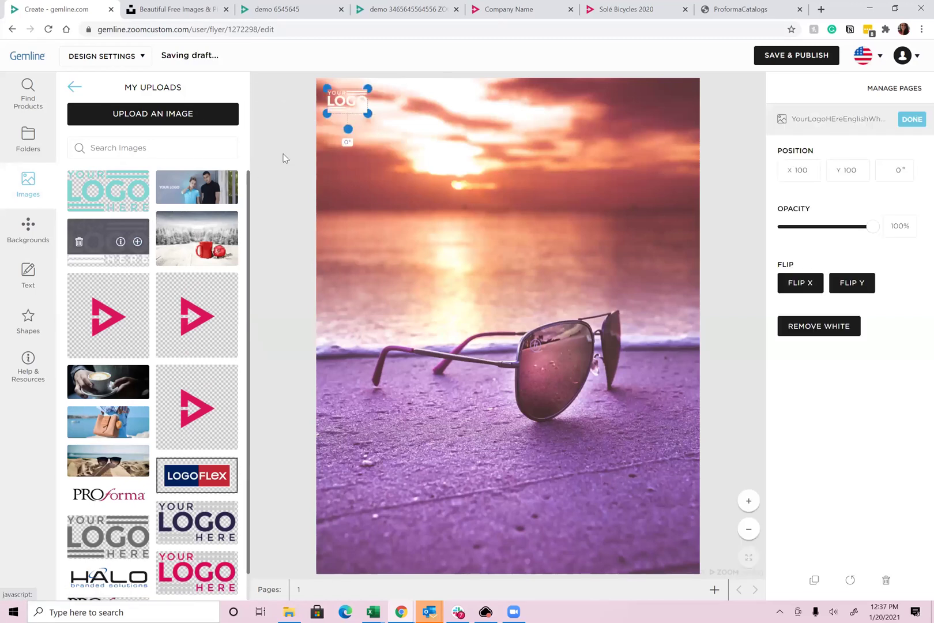
drag(372, 121, 597, 506)
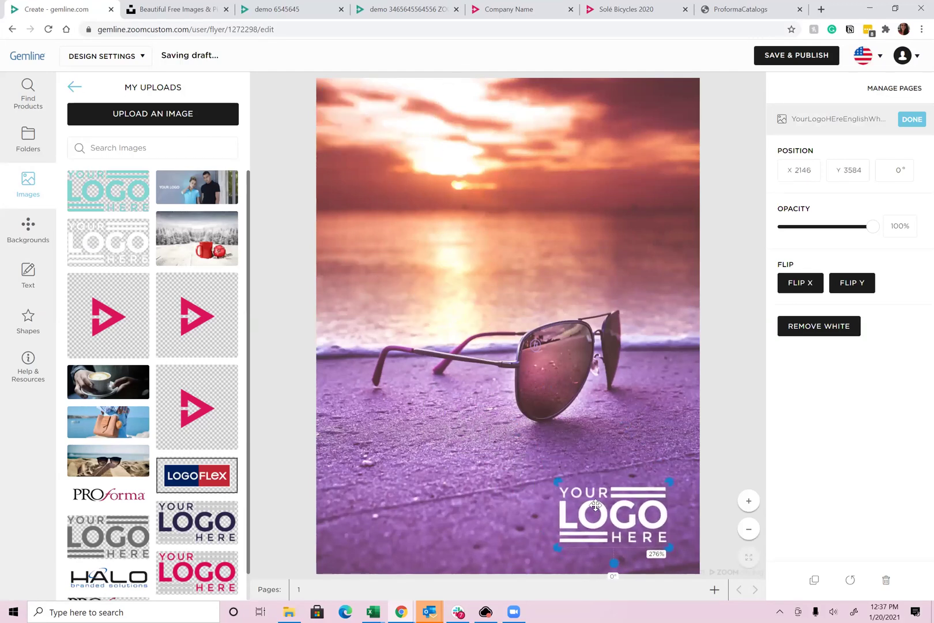
click(621, 424)
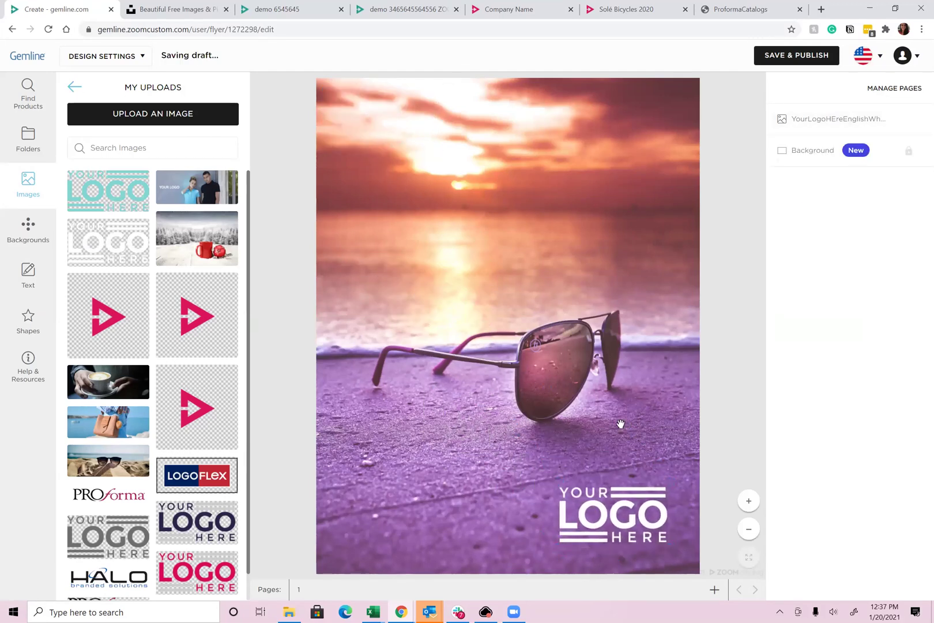
Add a second page and place the Igloo cooler lifestyle image across its full width along the upper edge.
click(714, 590)
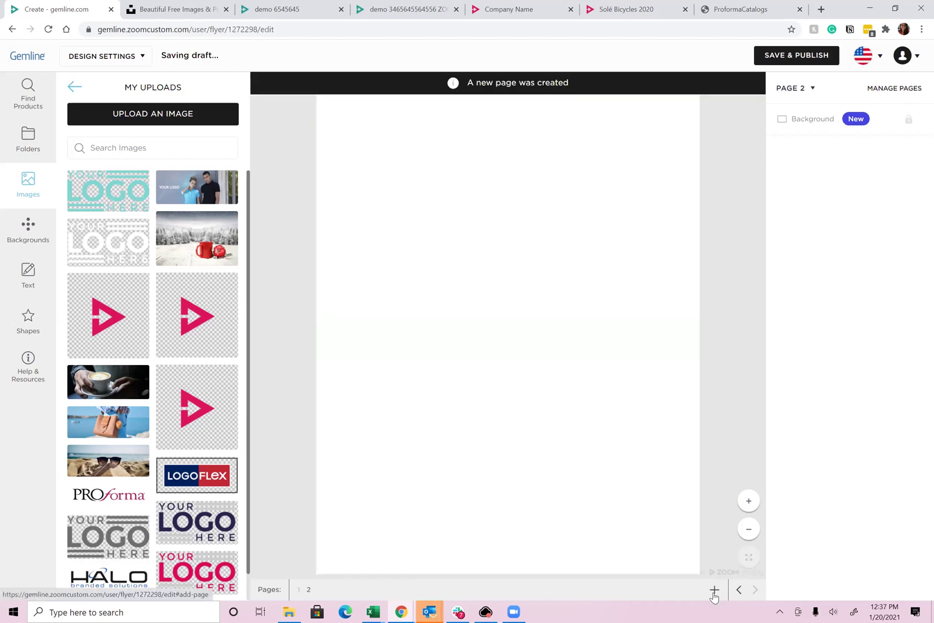
click(75, 87)
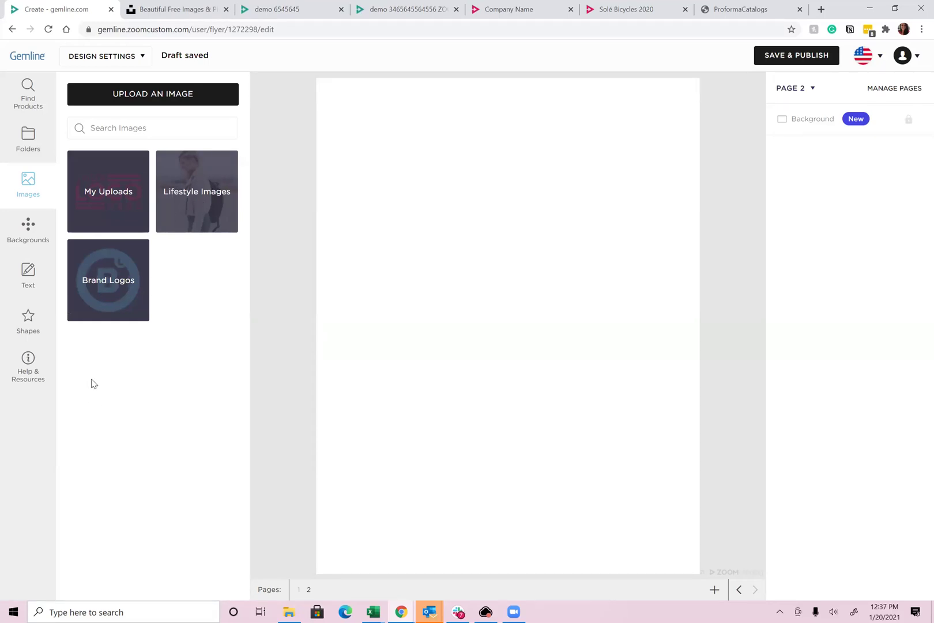
click(212, 187)
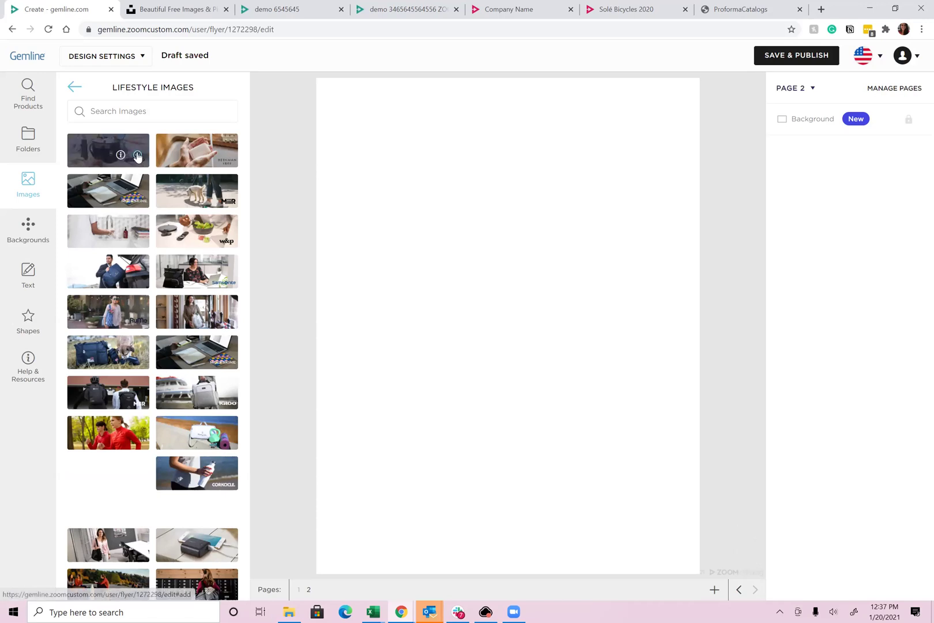
click(137, 155)
drag(486, 339, 488, 171)
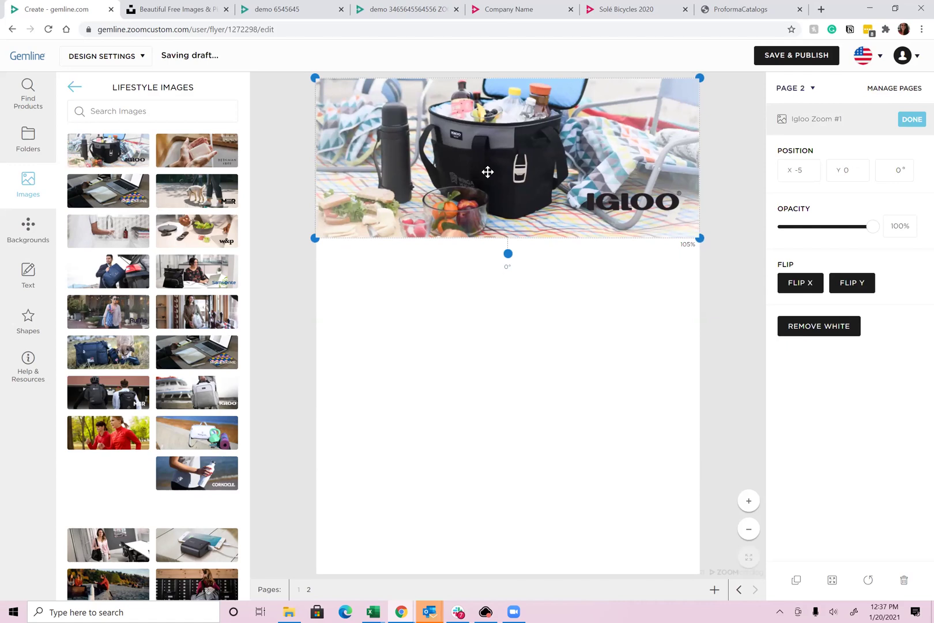
Search the supplier's products for "tote" and look through the matching items.
click(75, 87)
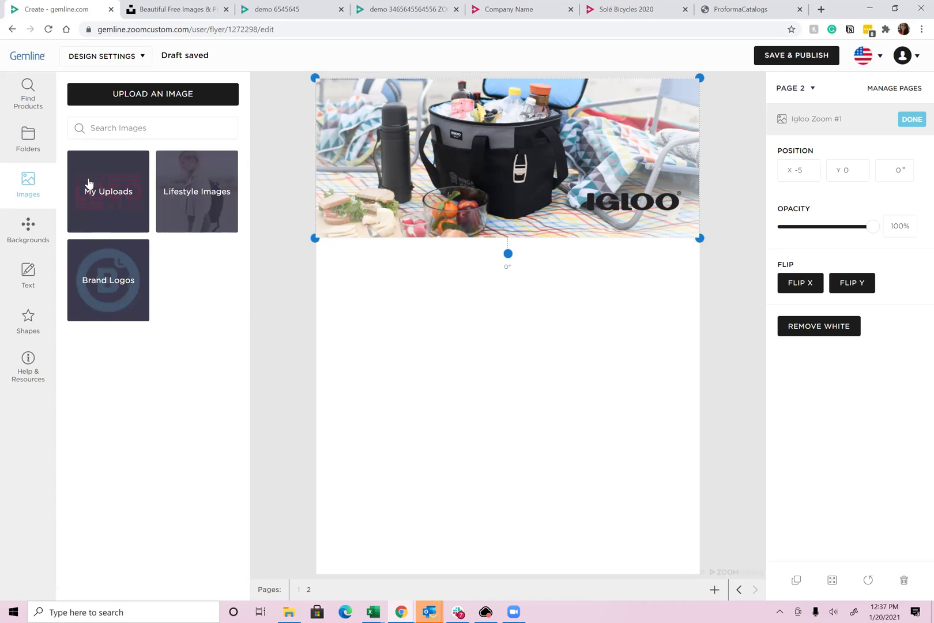
click(33, 104)
click(142, 93)
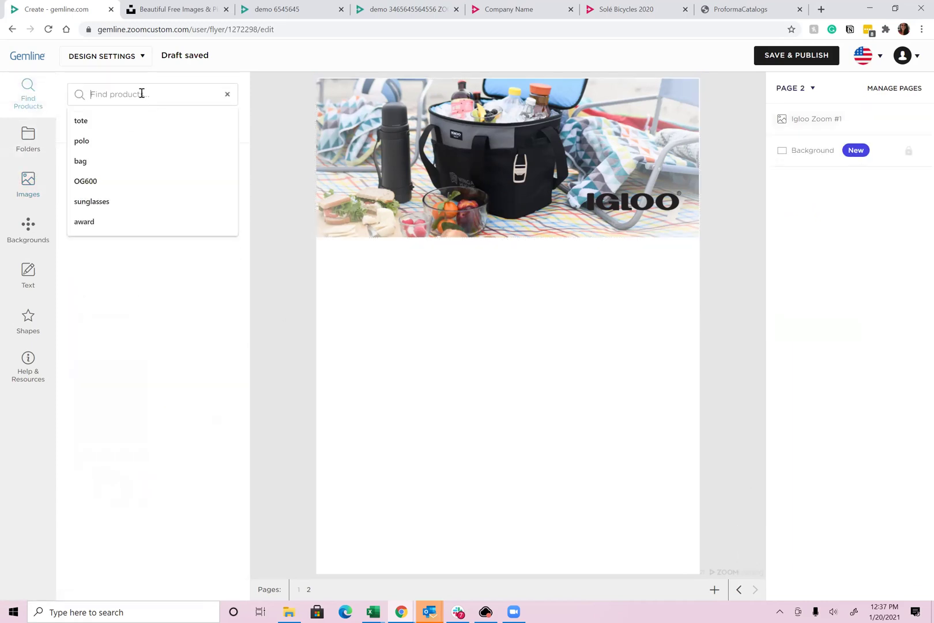
text(cool)
key(BackSpace)
key(BackSpace)
key(BackSpace)
key(BackSpace)
text(tote)
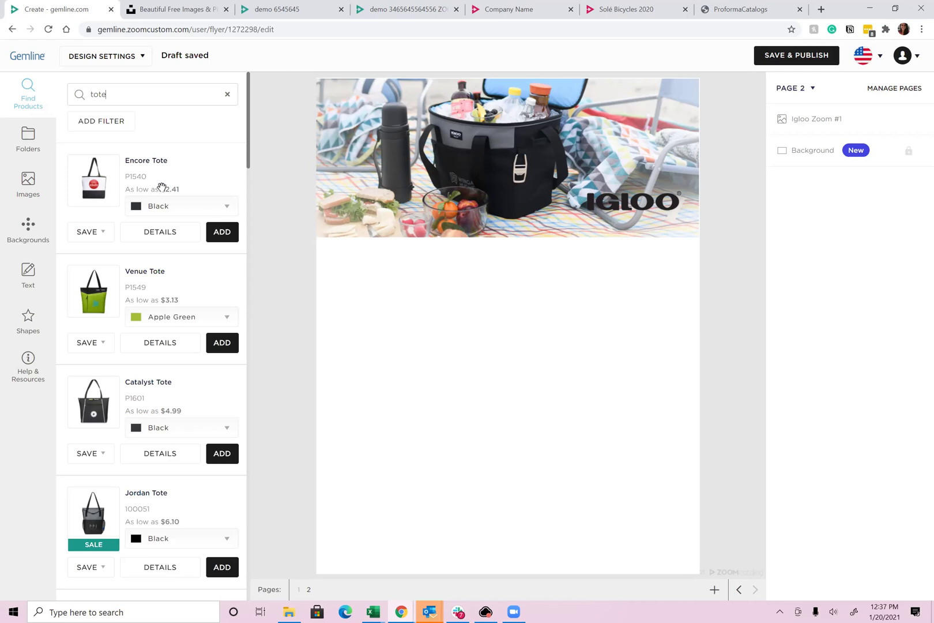
scroll(168, 210, down, 10)
scroll(167, 202, up, 10)
Choose Red for the Encore Tote, review its available options and pricing details, and add it to the canvas.
click(170, 208)
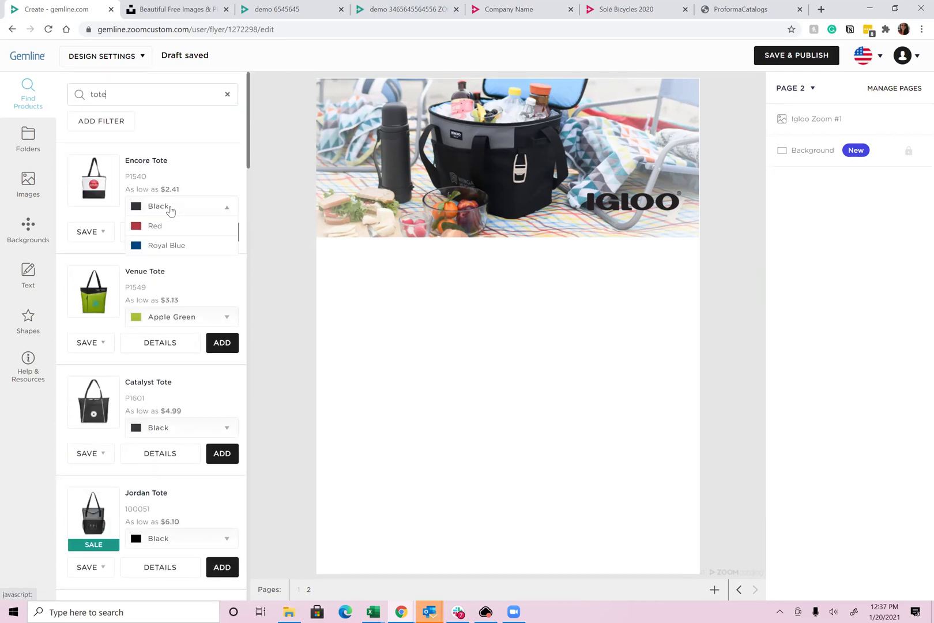
click(171, 227)
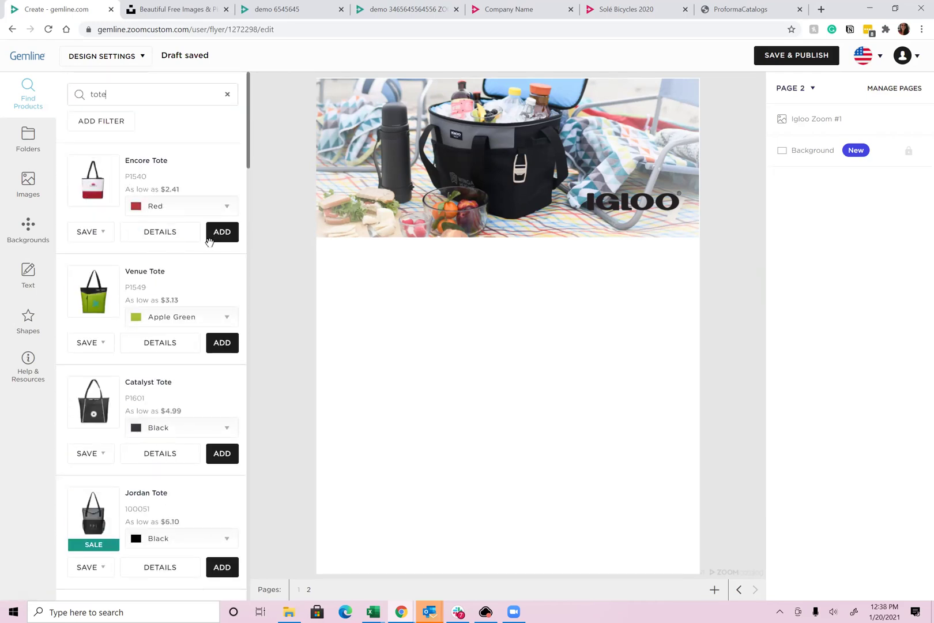
click(163, 237)
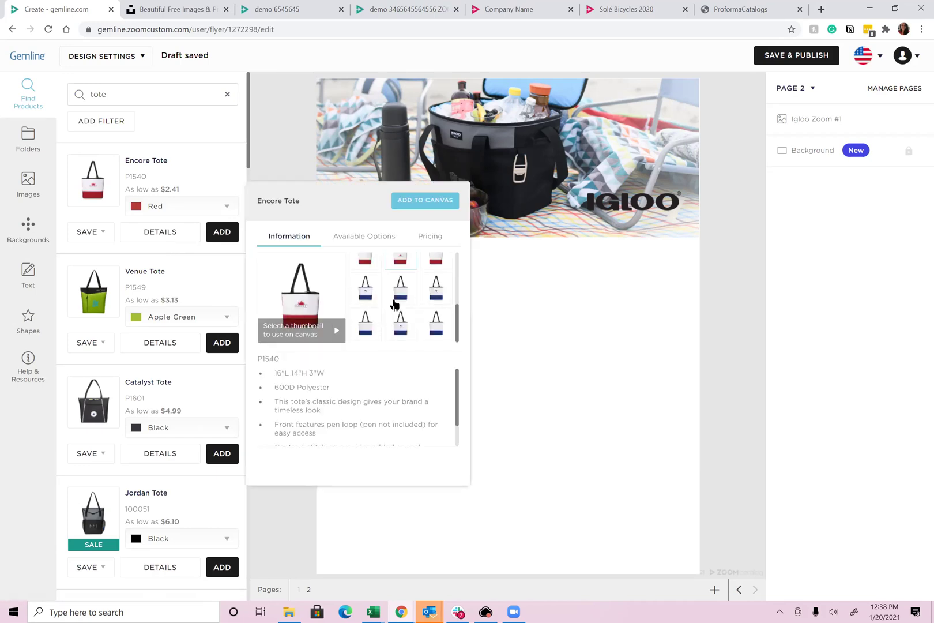
click(371, 243)
click(408, 241)
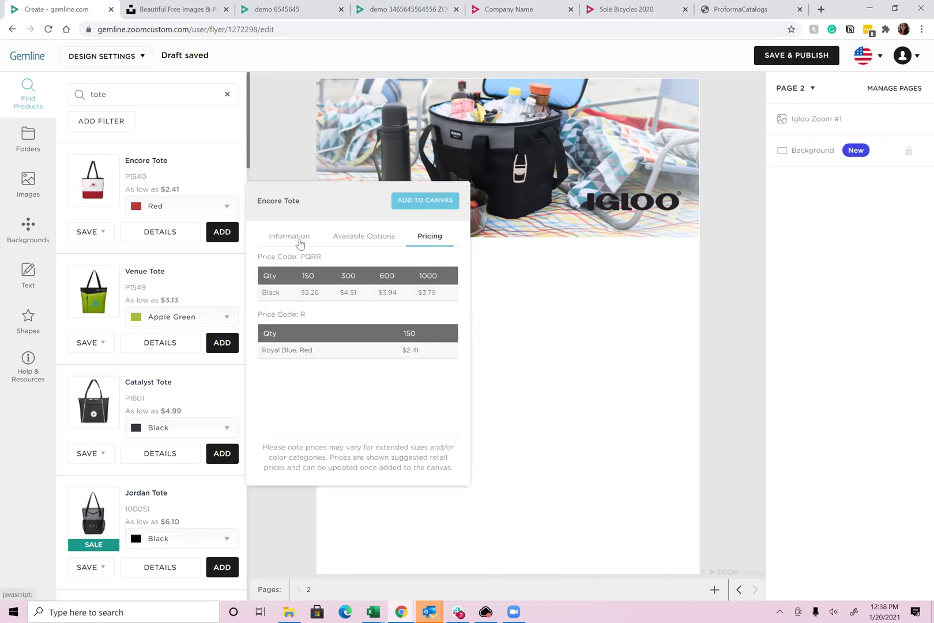
click(300, 242)
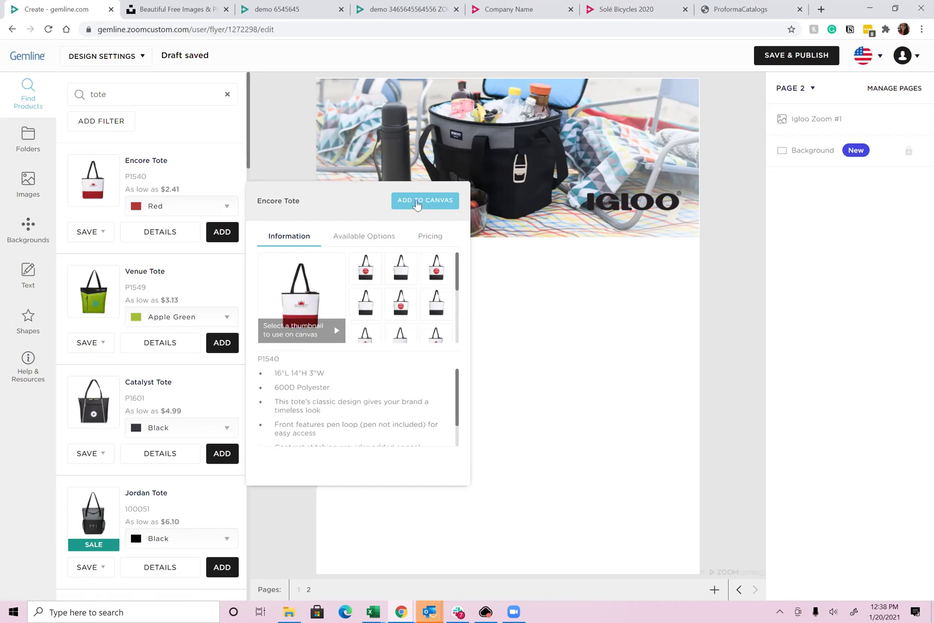
click(419, 201)
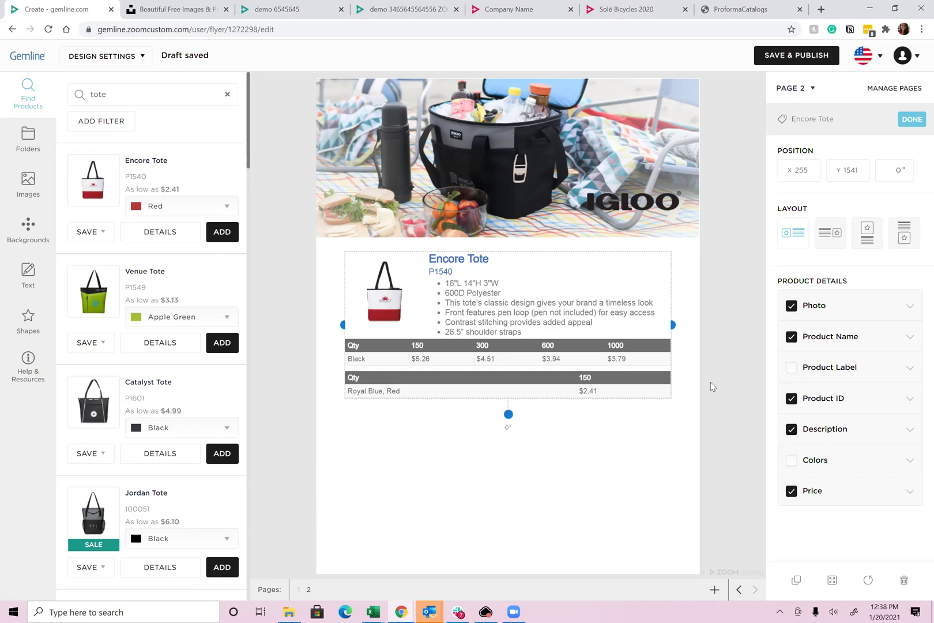
Change the Encore Tote's photo to the second image, the blank white tote with a black base.
click(912, 309)
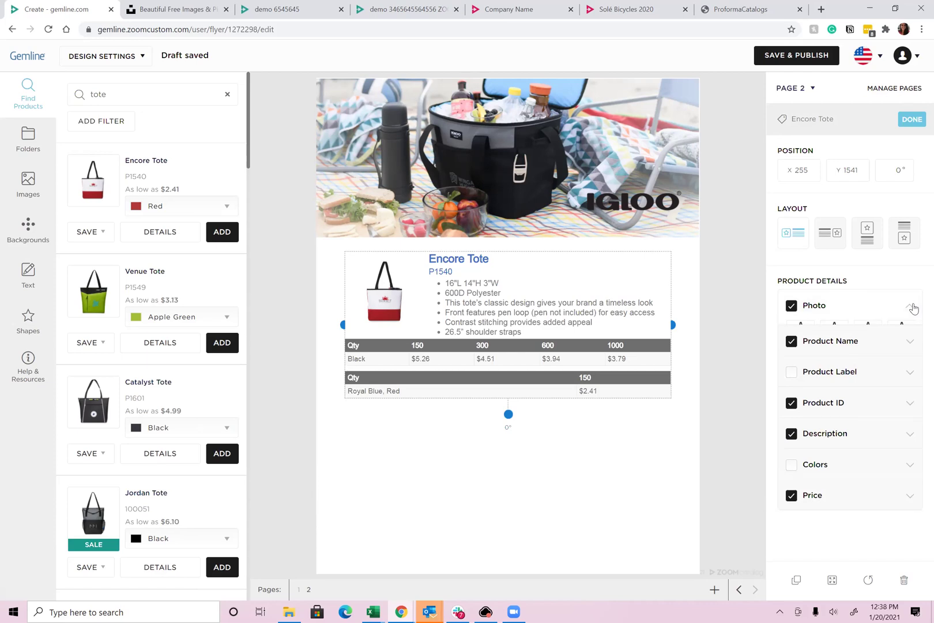
scroll(807, 271, down, 2)
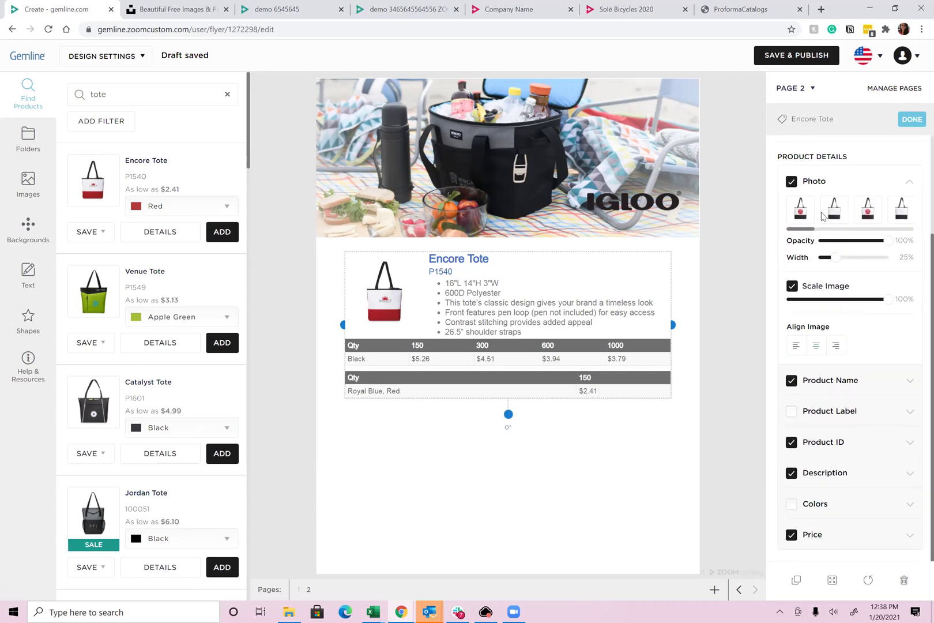
click(831, 213)
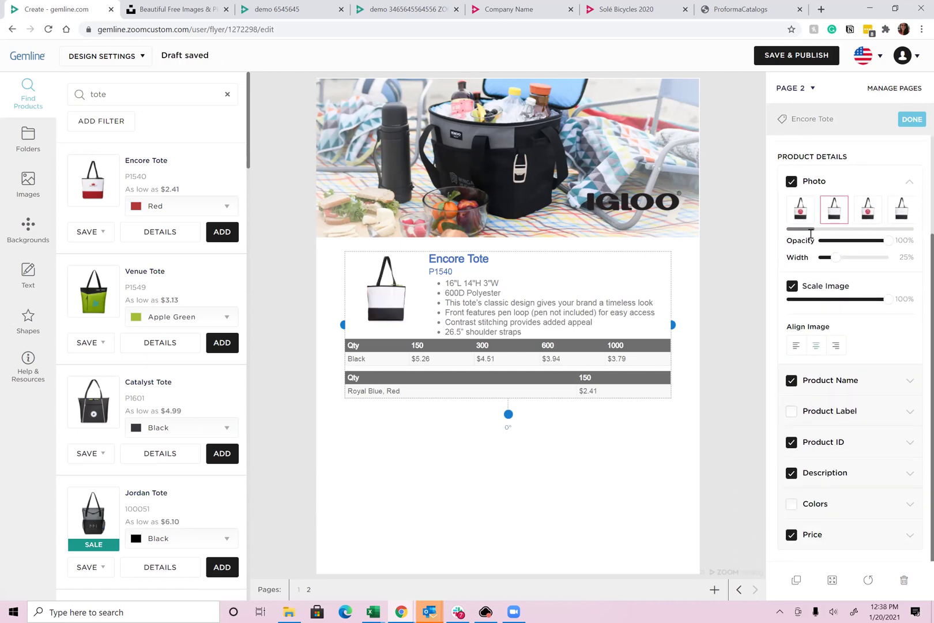
Enable the Encore Tote's product label and set its text to "NEW FOR 2021".
click(907, 382)
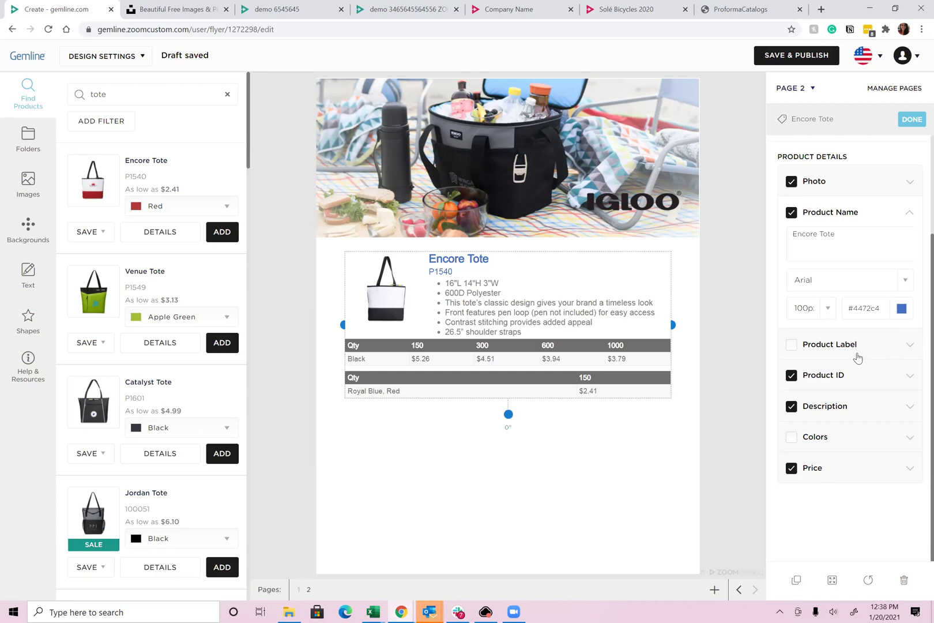
click(793, 348)
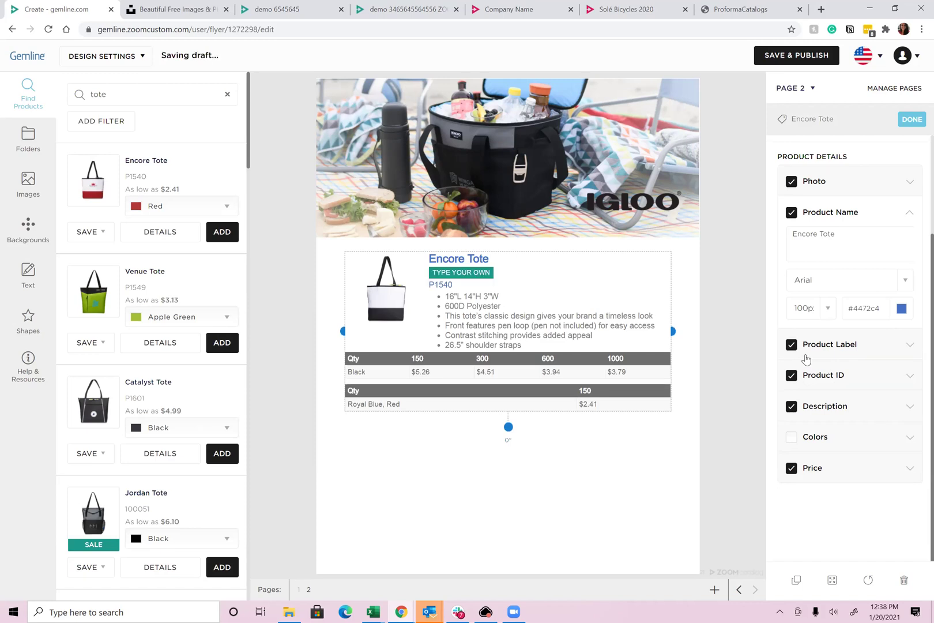
click(903, 348)
click(824, 269)
text(NEW FOR 2021)
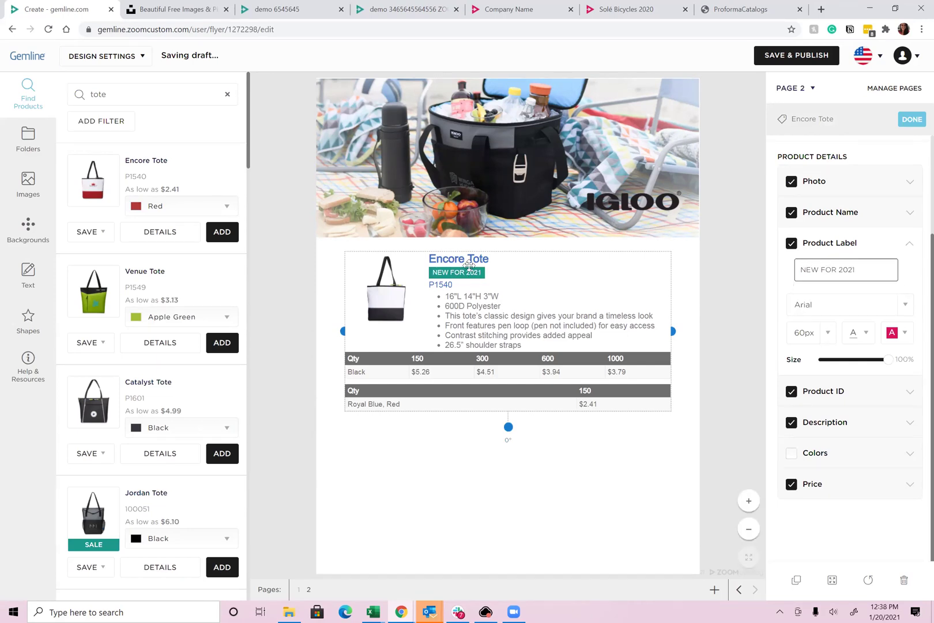
Delete the contrast stitching and shoulder strap bullets from the Encore Tote's description and show its color swatches.
click(917, 424)
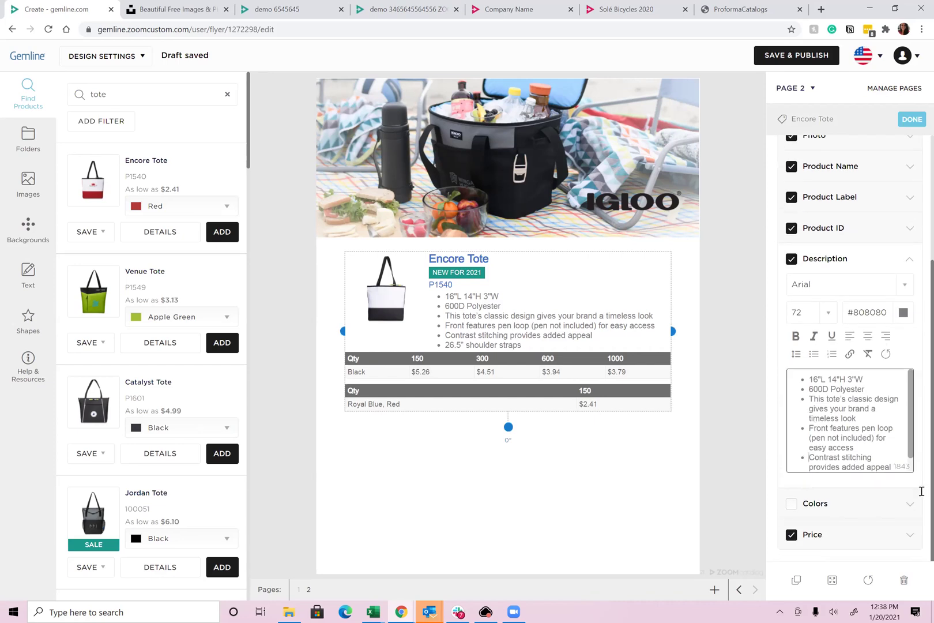
drag(921, 491, 891, 493)
key(BackSpace)
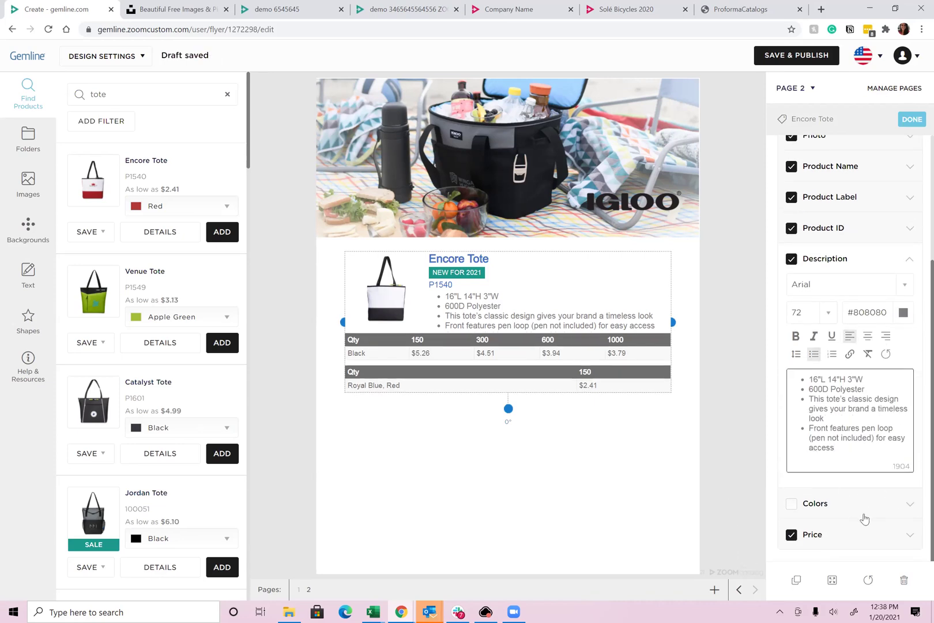
click(792, 505)
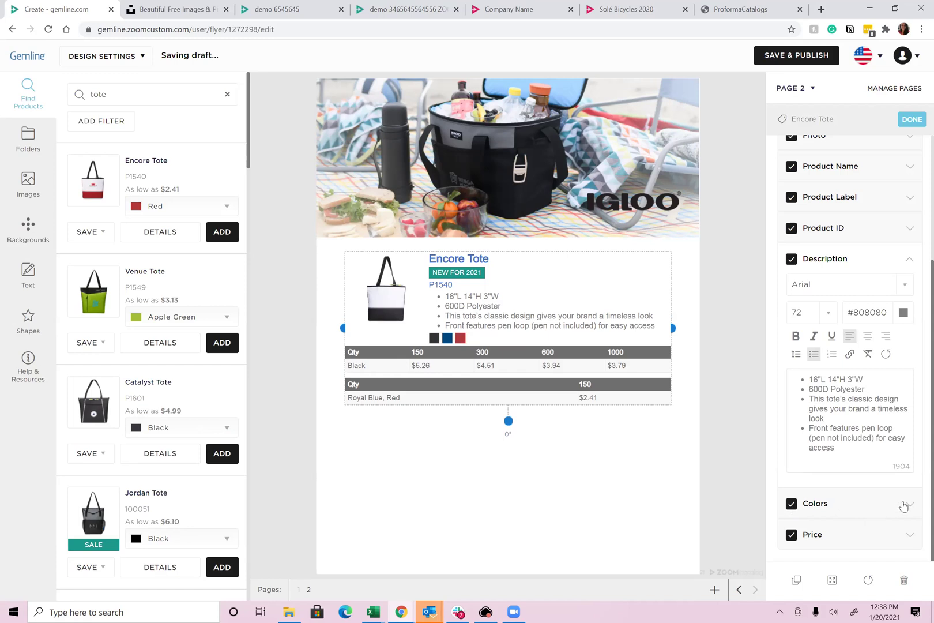
Change the Encore Tote's first black price-break quantity to 200 and set the price markup to 20%.
click(910, 538)
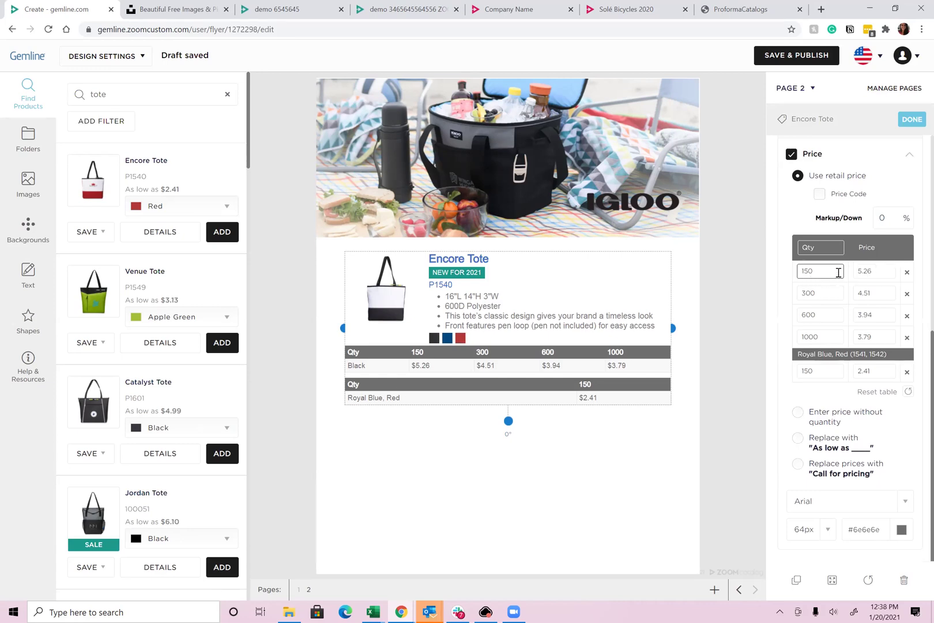
drag(830, 272, 793, 276)
text(200)
click(893, 219)
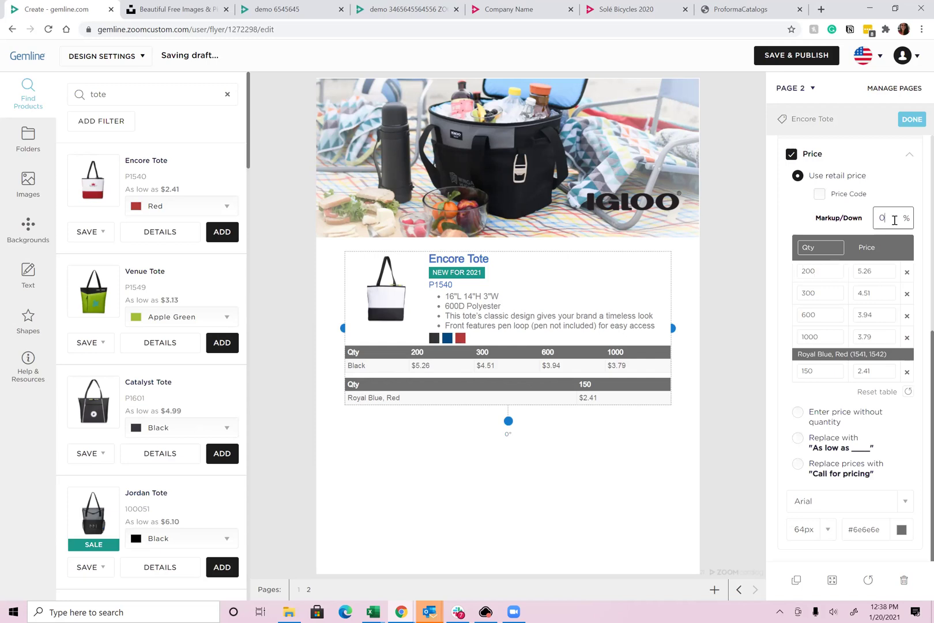
text(20)
Remove the 200-quantity column from the Encore Tote's price table and restore it.
click(886, 276)
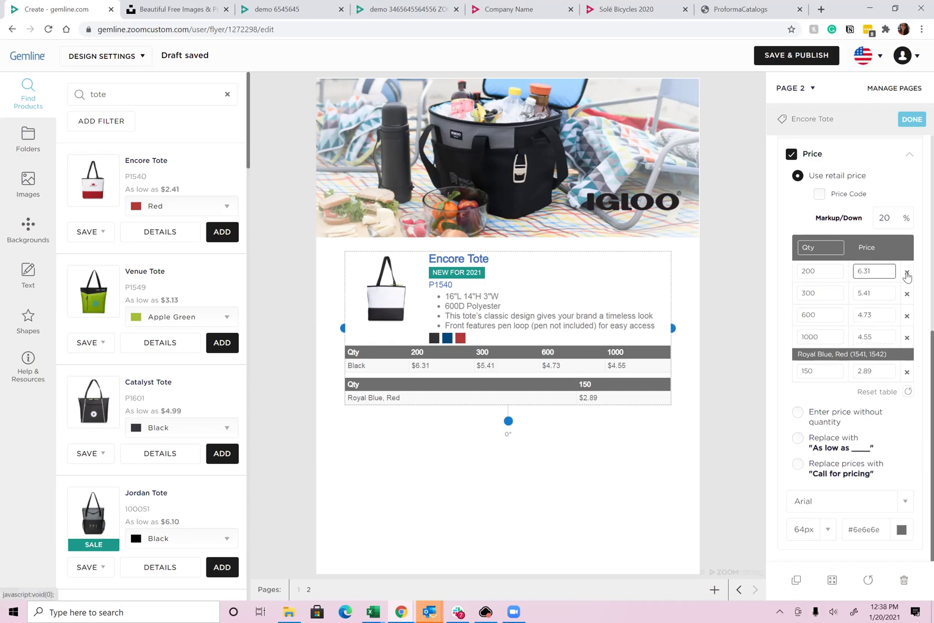
click(906, 276)
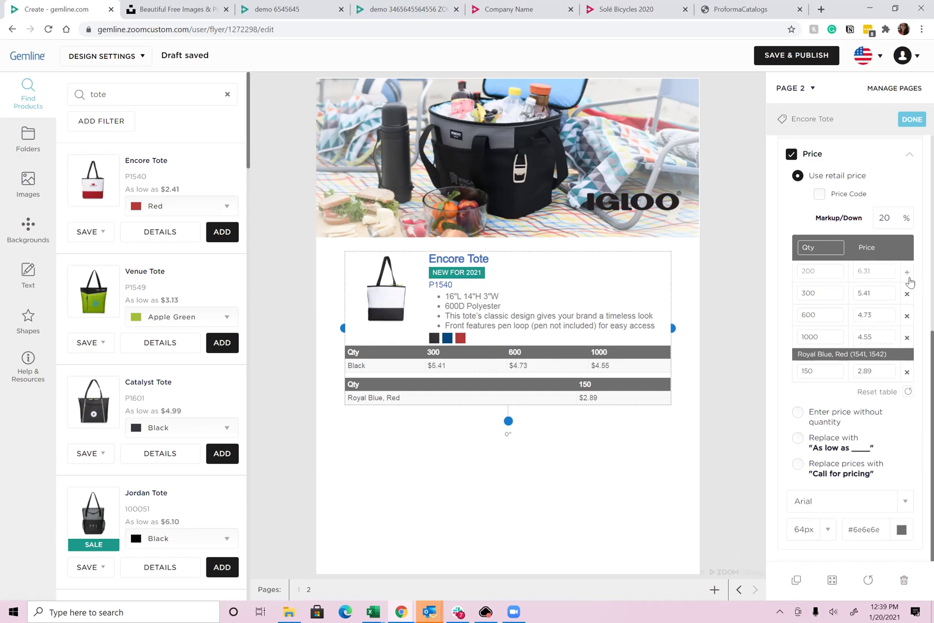
click(907, 276)
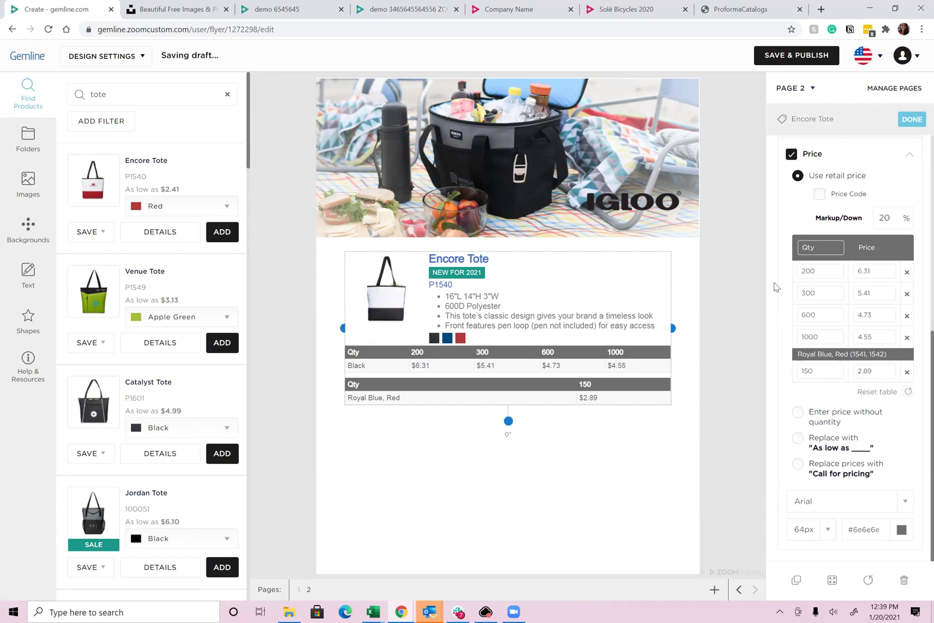
Switch the Encore Tote to a price without quantity and set it to $30.
click(798, 414)
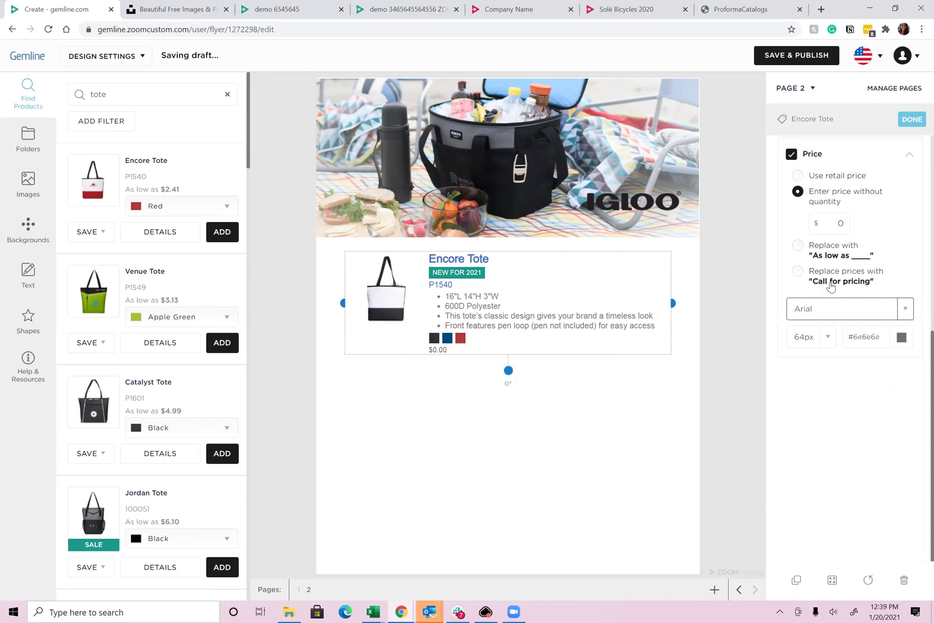
text(30)
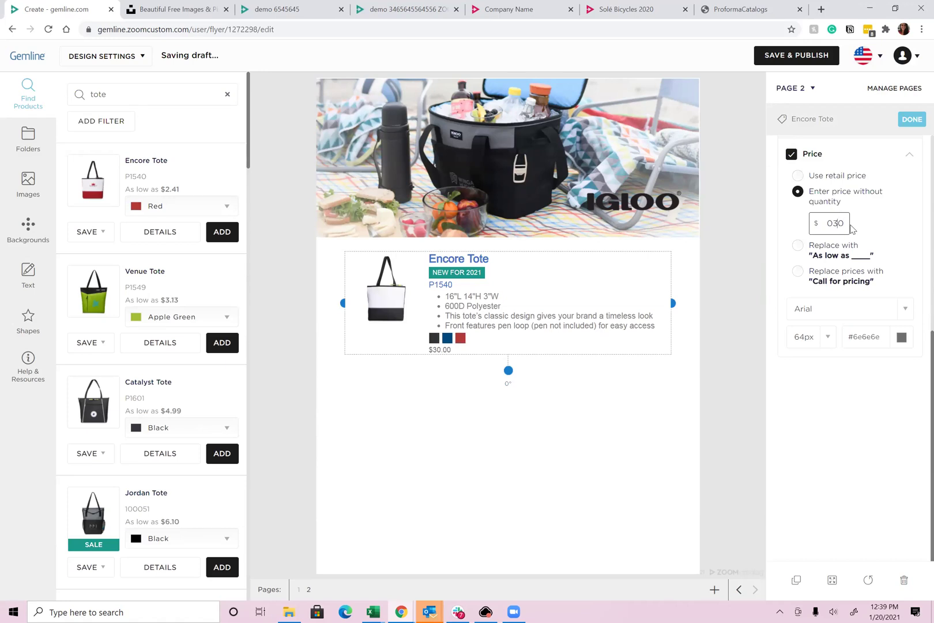
Try the "As low as" and "Call for pricing" options for the Encore Tote and hide its price.
click(797, 245)
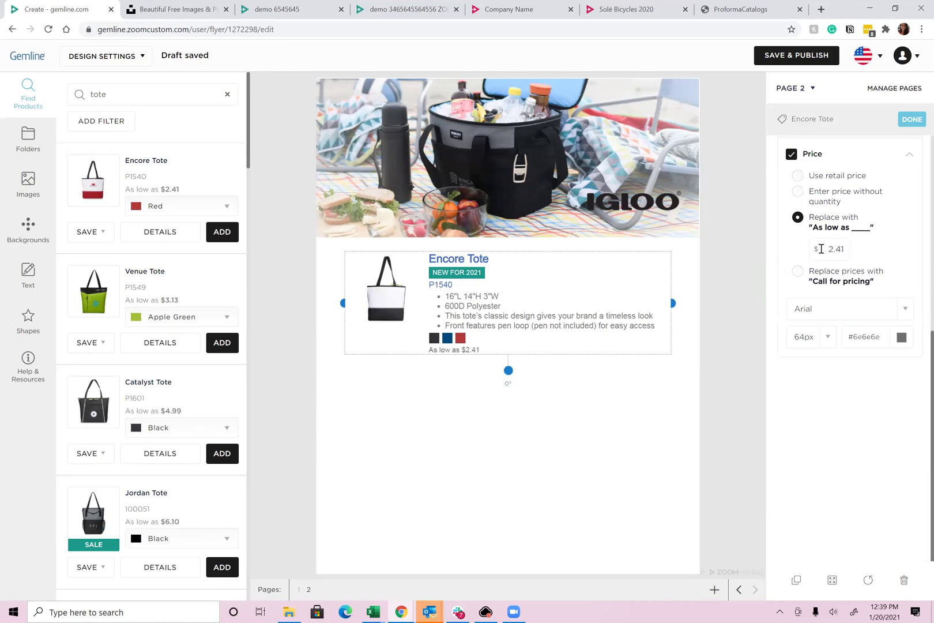
click(799, 271)
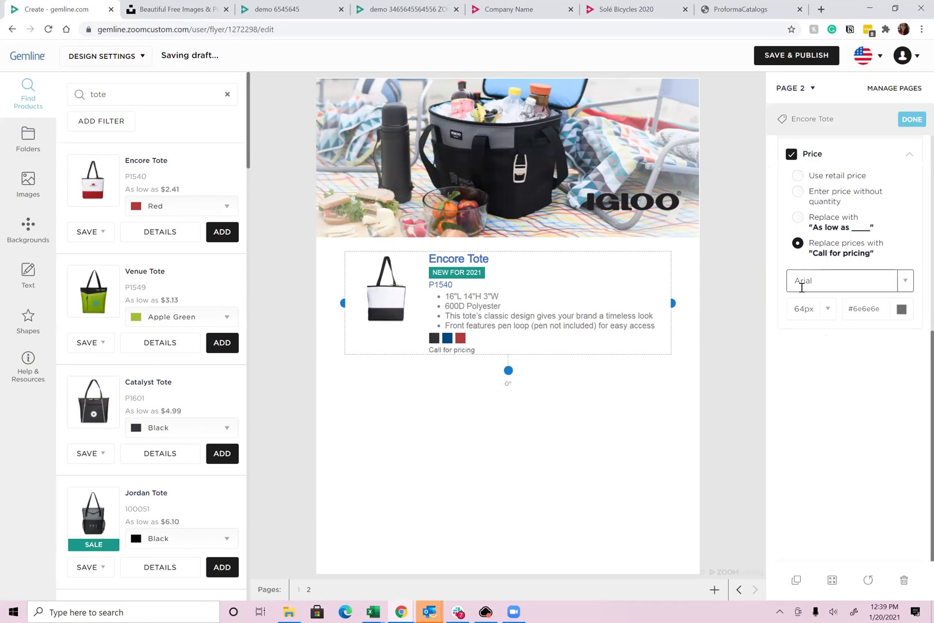
click(791, 156)
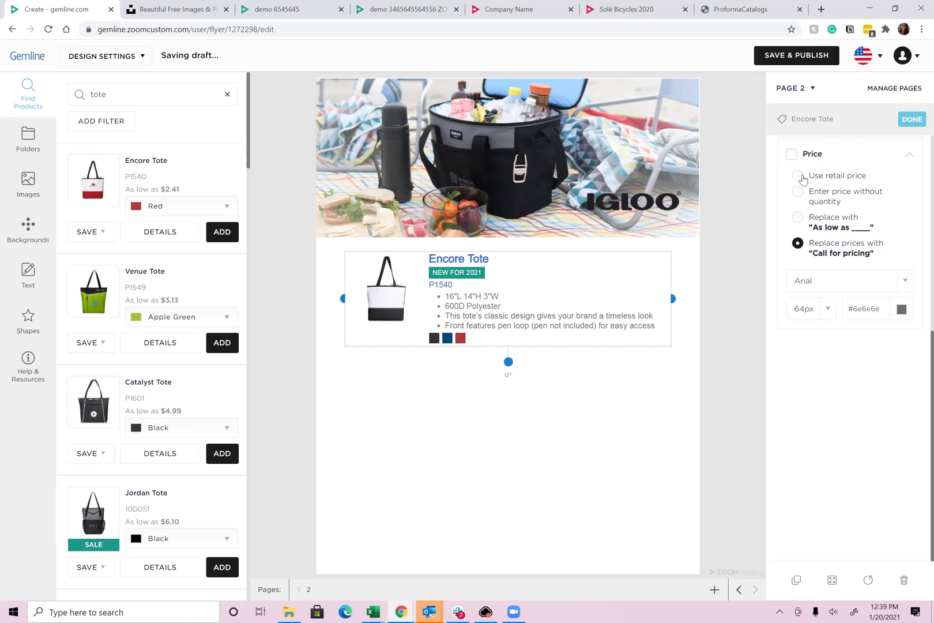
Show the Encore Tote's price again and set it to use the retail price table.
click(799, 175)
click(792, 154)
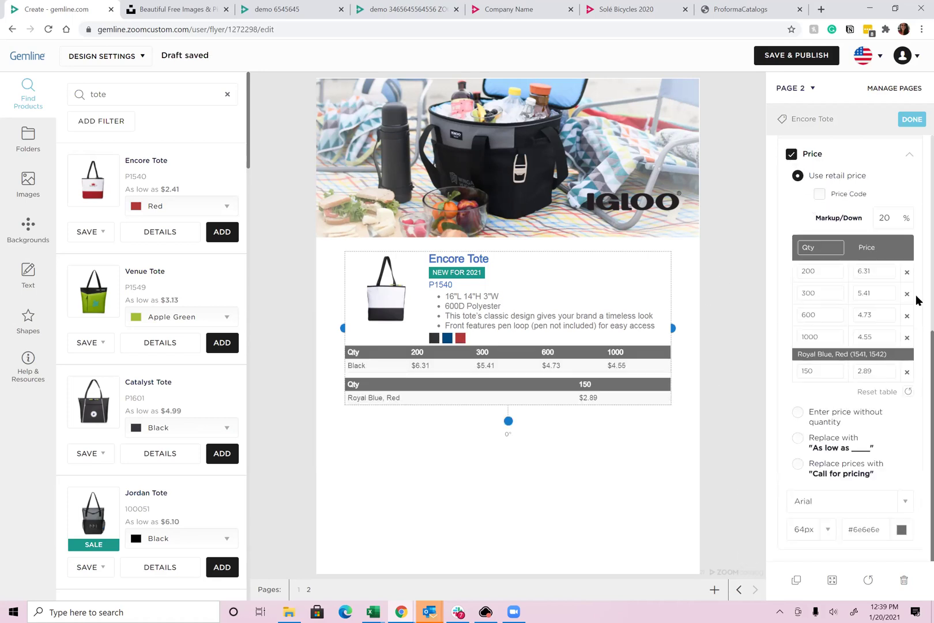
click(445, 429)
Review the Catalyst Tote's pricing, available options and product information.
click(167, 452)
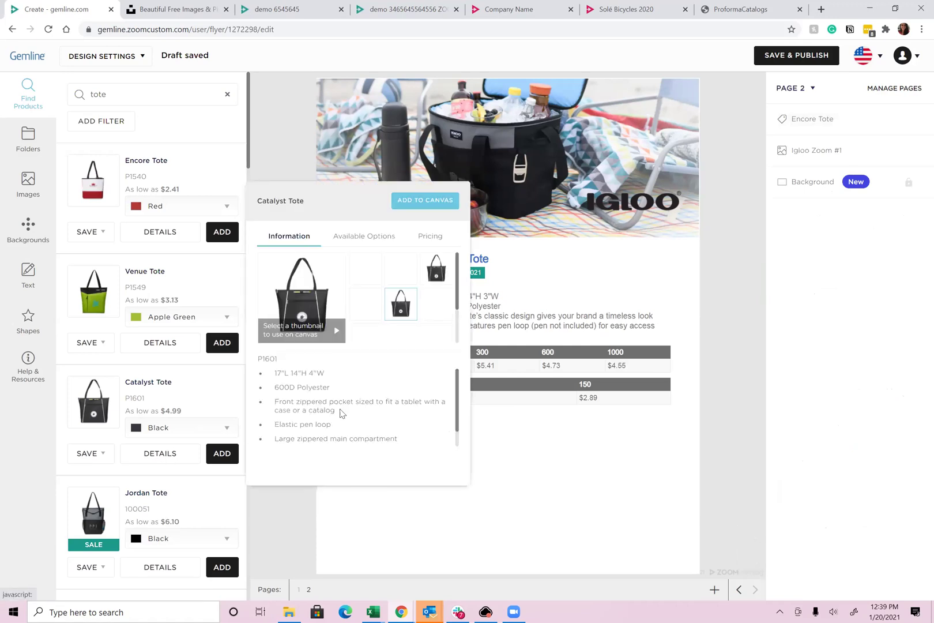
click(430, 237)
click(380, 241)
click(290, 245)
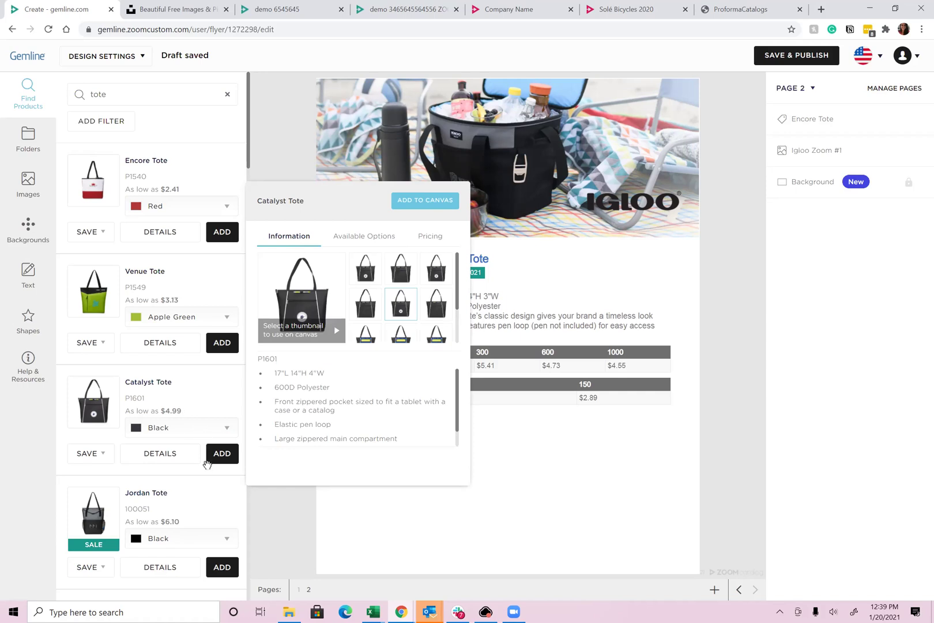
Add the Catalyst Tote below the Encore Tote on page 2 and show its color swatches.
click(221, 453)
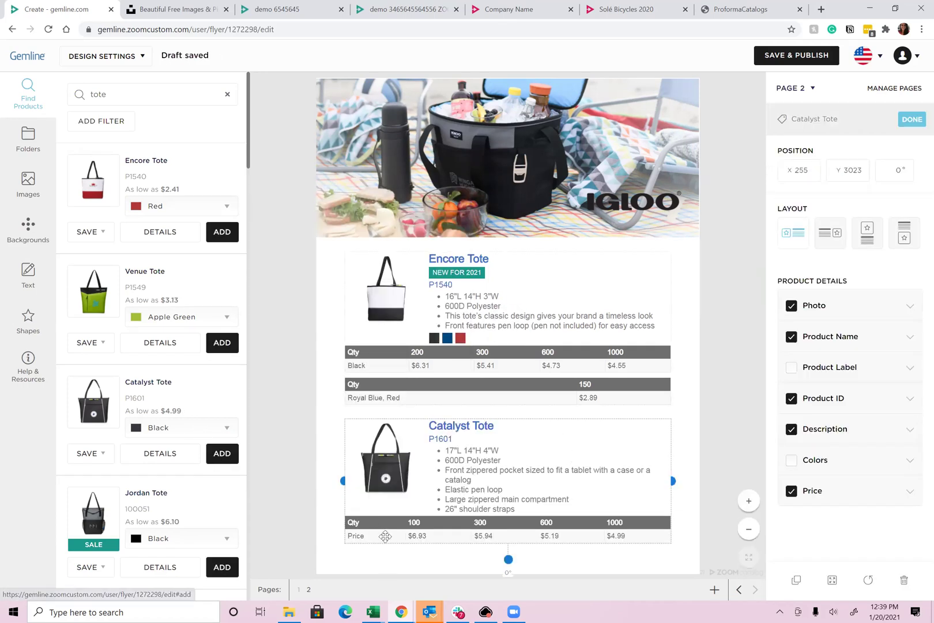
click(793, 464)
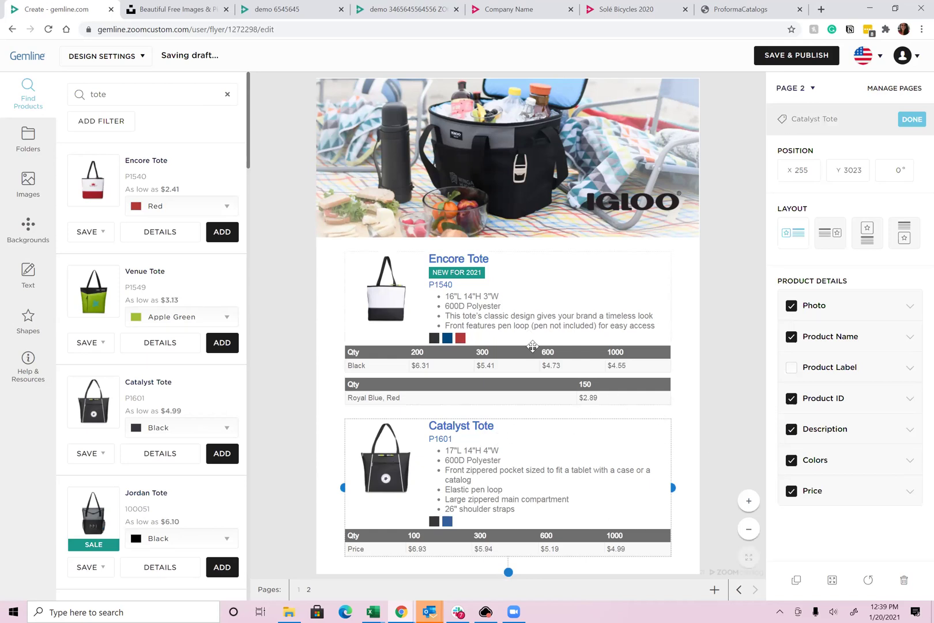
click(703, 409)
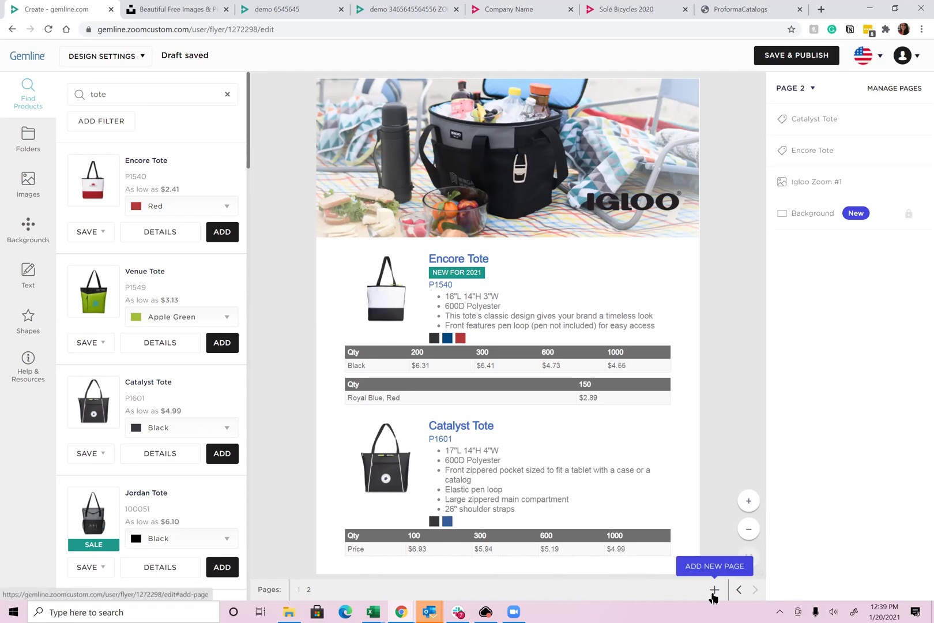
Create page 3 and add the Tribeca Tote to it from the tote search results.
click(714, 591)
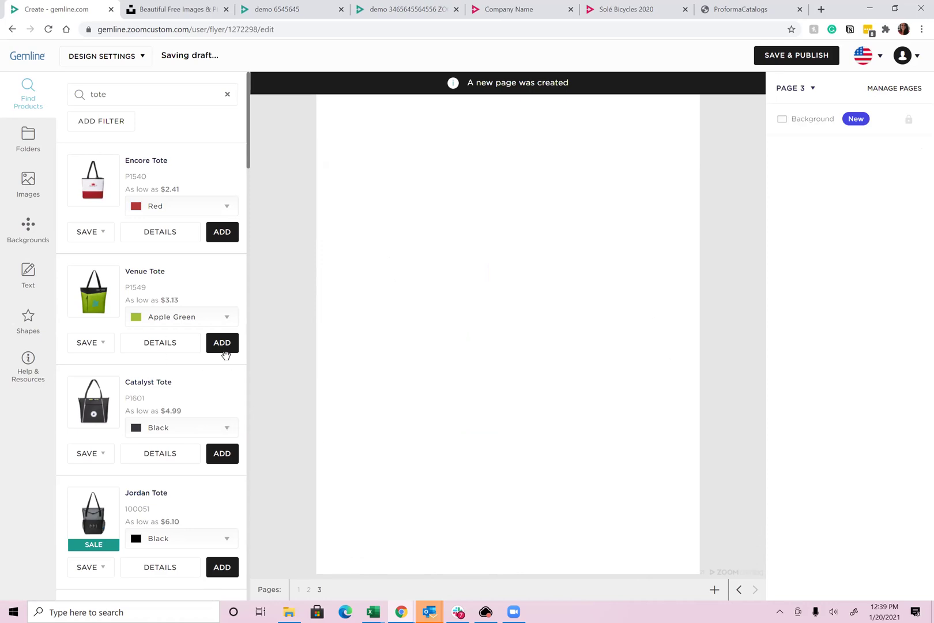
scroll(225, 355, down, 3)
scroll(222, 346, down, 3)
click(224, 341)
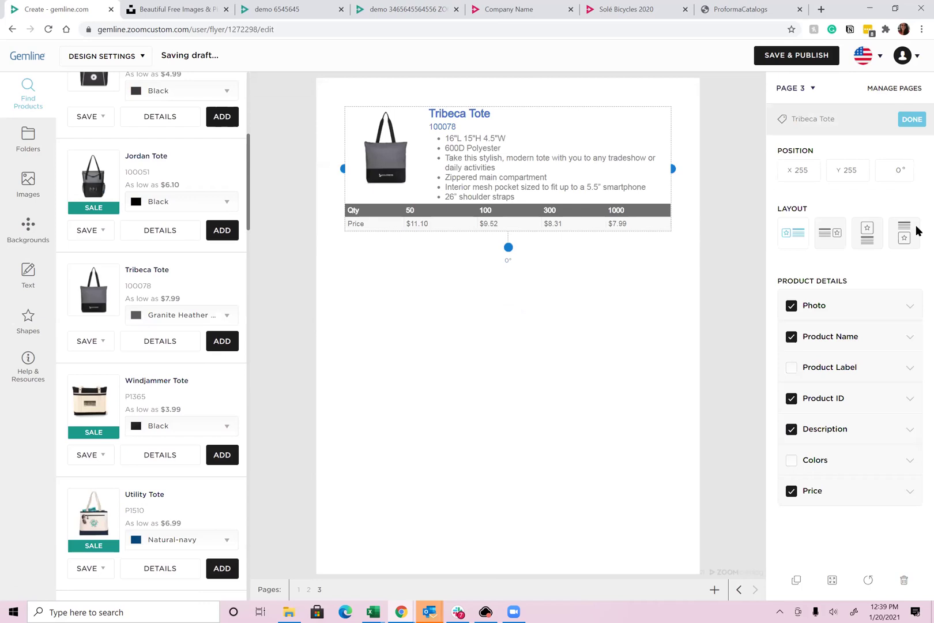
Give the Tribeca Tote the photo-above-details layout and switch its photo to the blank all-black view.
click(868, 232)
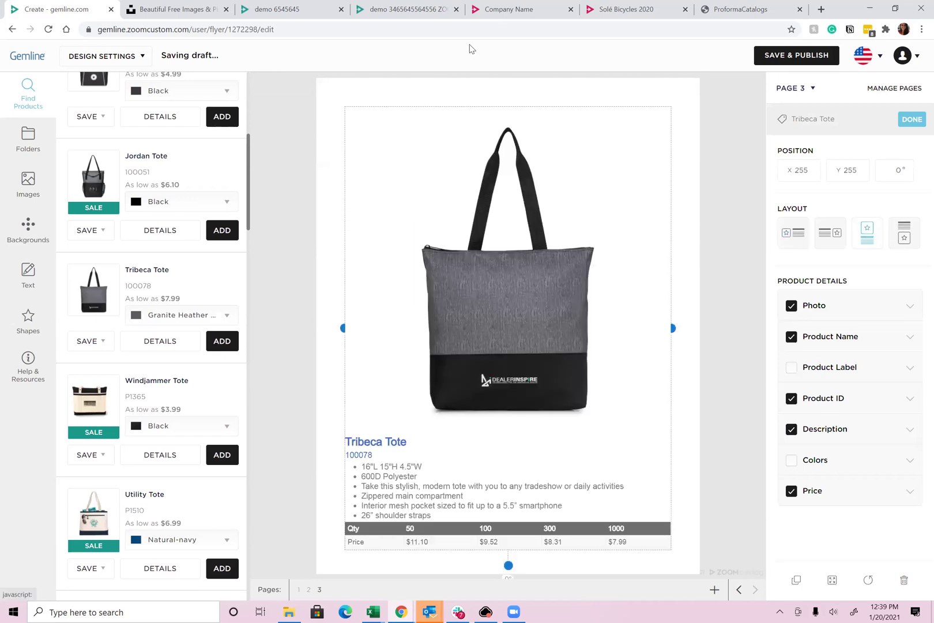
click(912, 309)
click(902, 243)
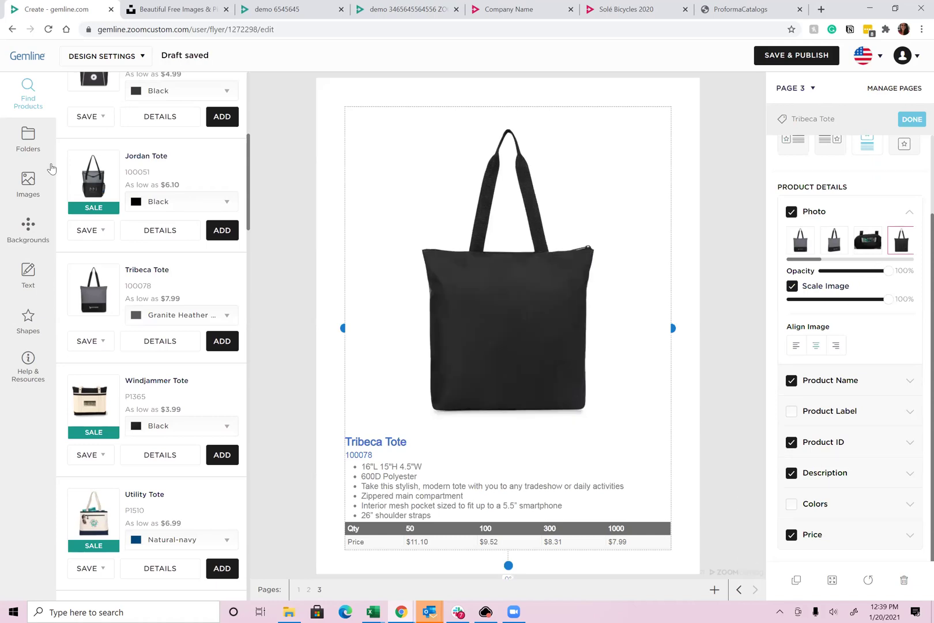
Place the white "Your Logo Here" image from the uploads on the front of the black Tribeca Tote.
click(28, 184)
click(99, 193)
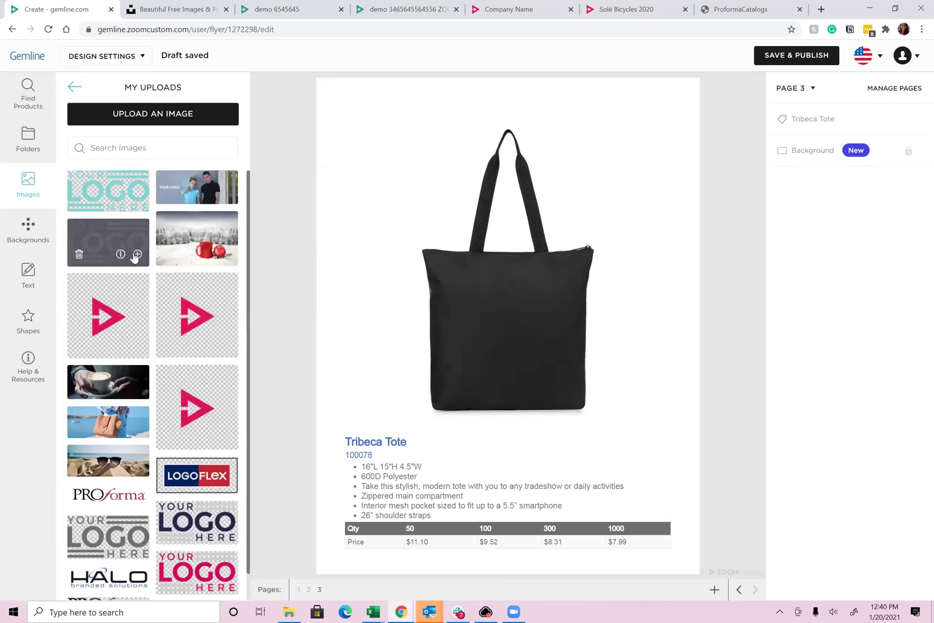
click(137, 251)
drag(524, 287, 519, 344)
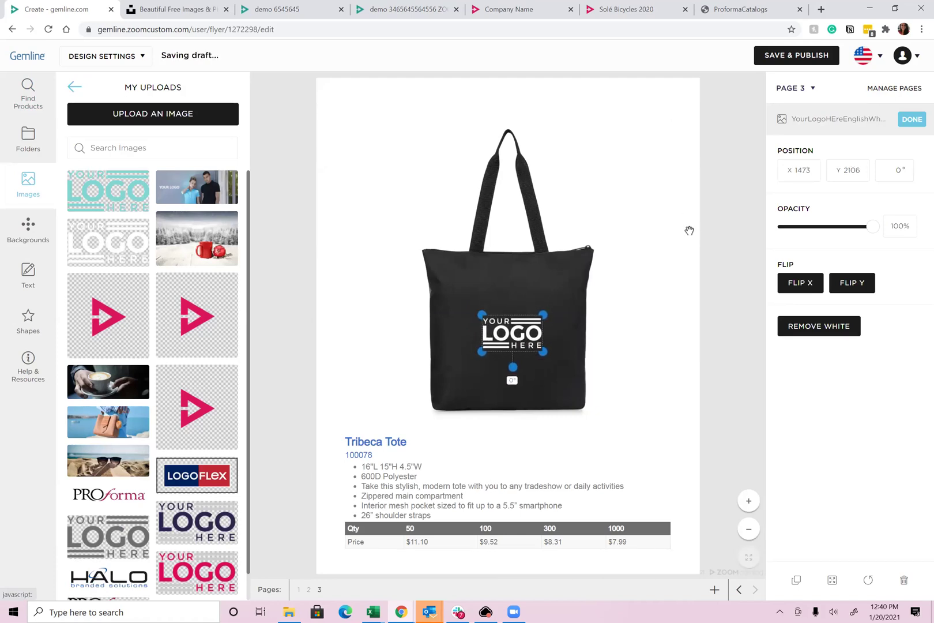
click(693, 234)
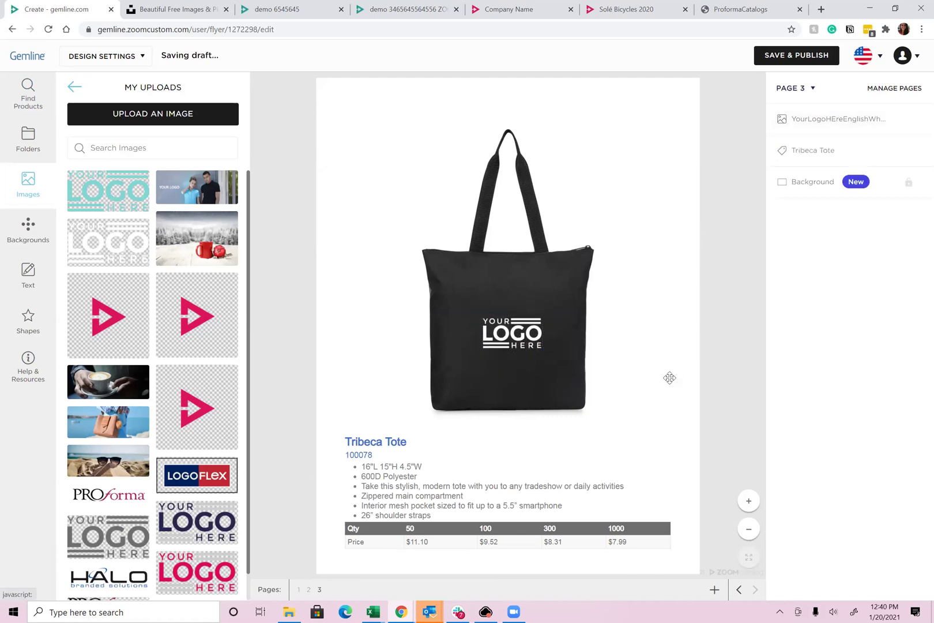
Review pages 2 and 1 of the design and return to page 3.
click(308, 589)
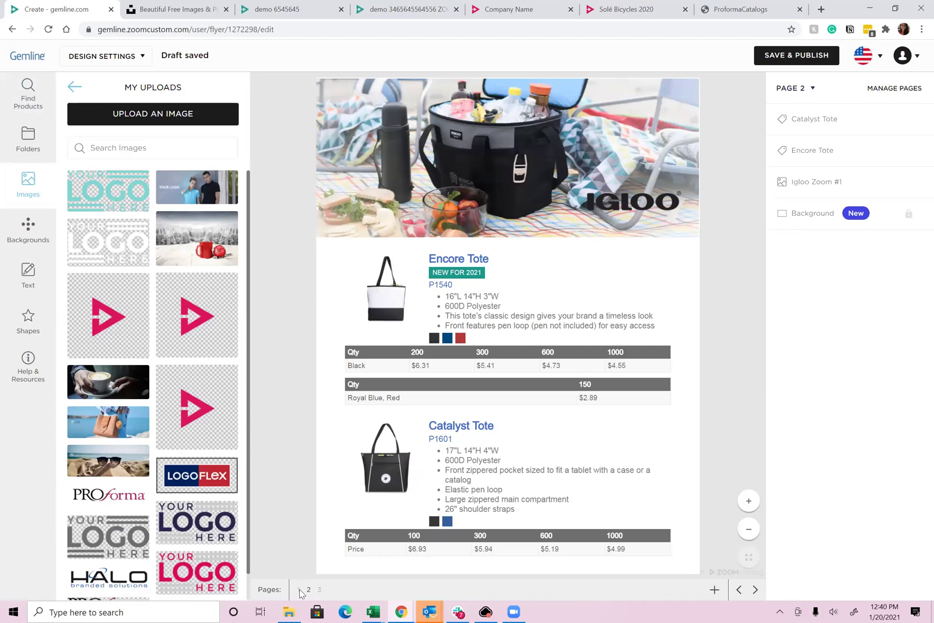
click(300, 589)
click(319, 589)
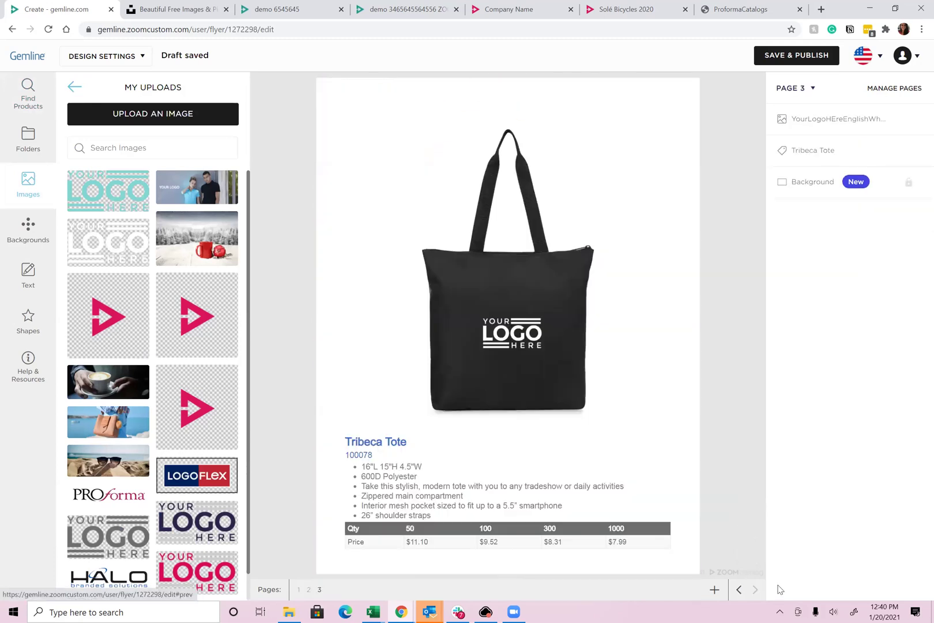
Create page 4 and set the uploaded photo of black sunglasses on beach sand as its background.
click(713, 590)
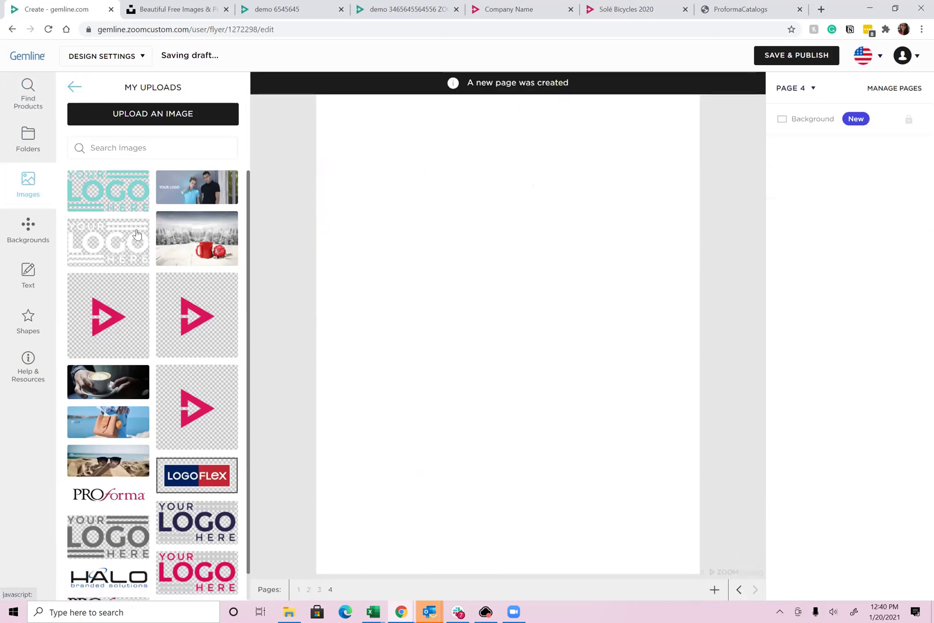
click(14, 228)
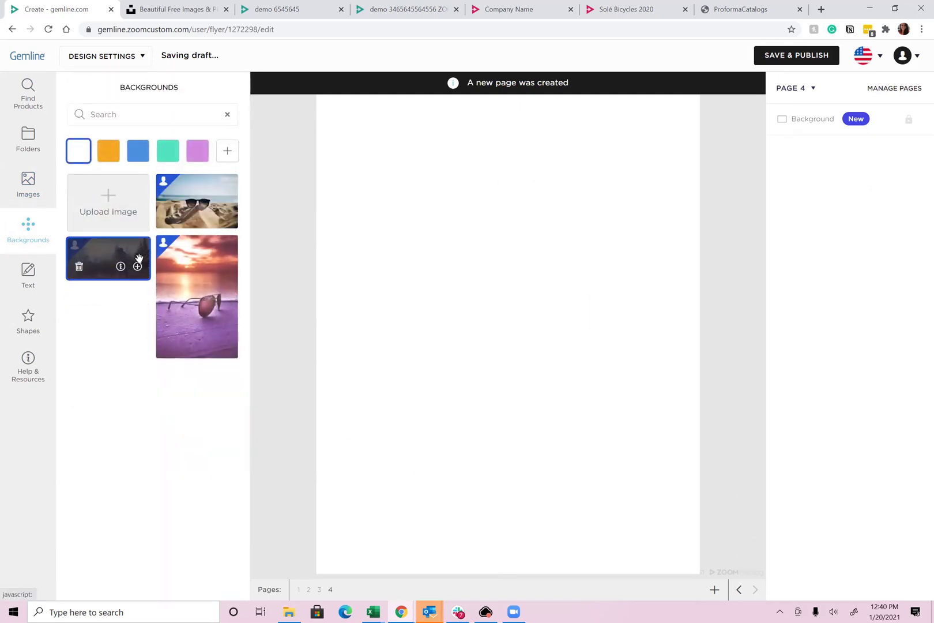
click(226, 216)
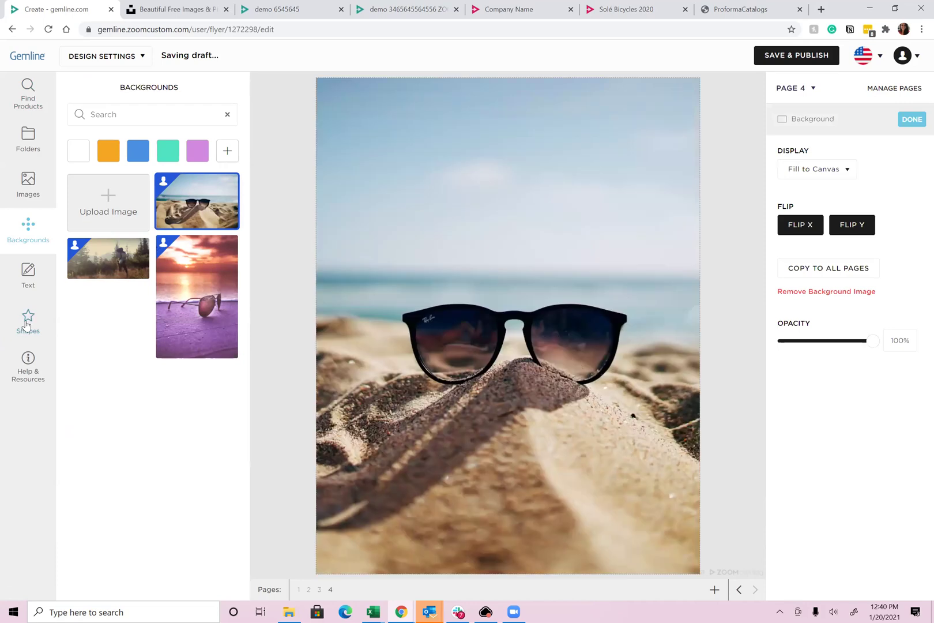
Add a rectangle shape and stretch it into a wide banner on the sand below the sunglasses, at about X 363, Y 3355.
click(28, 320)
scroll(162, 269, down, 1)
click(219, 186)
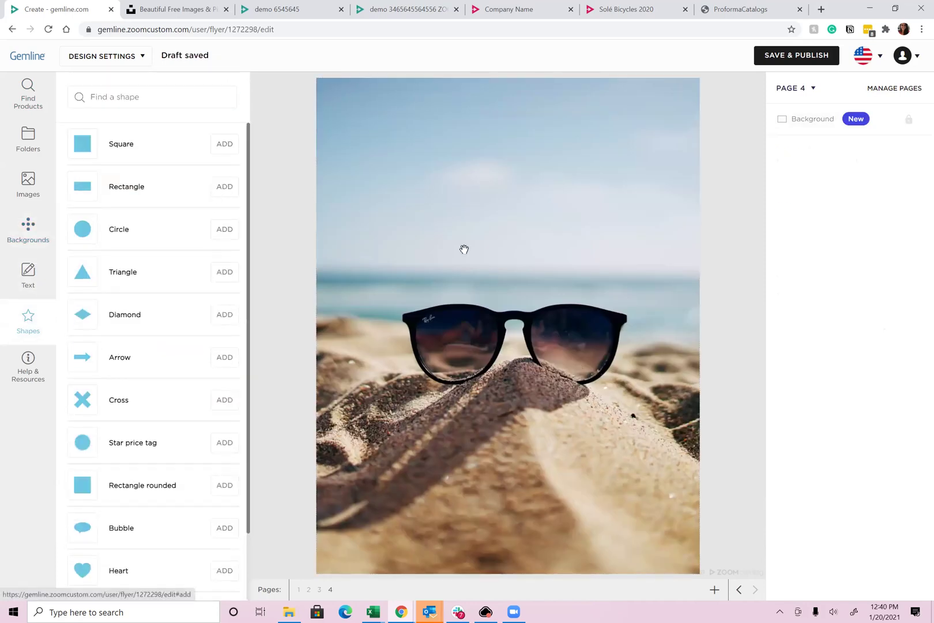
drag(365, 96, 418, 503)
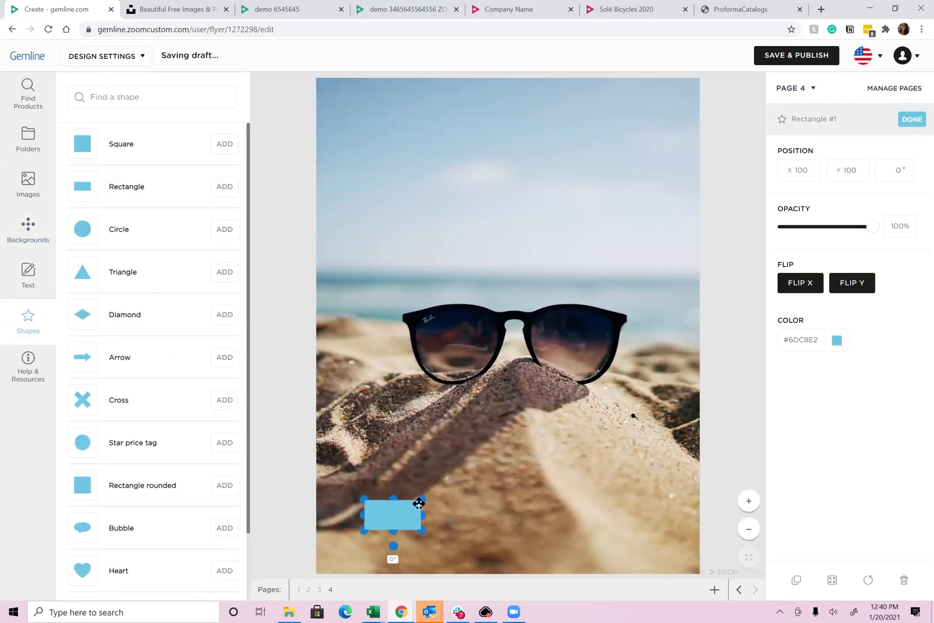
drag(440, 537, 425, 507)
drag(483, 507, 647, 506)
drag(499, 472, 515, 492)
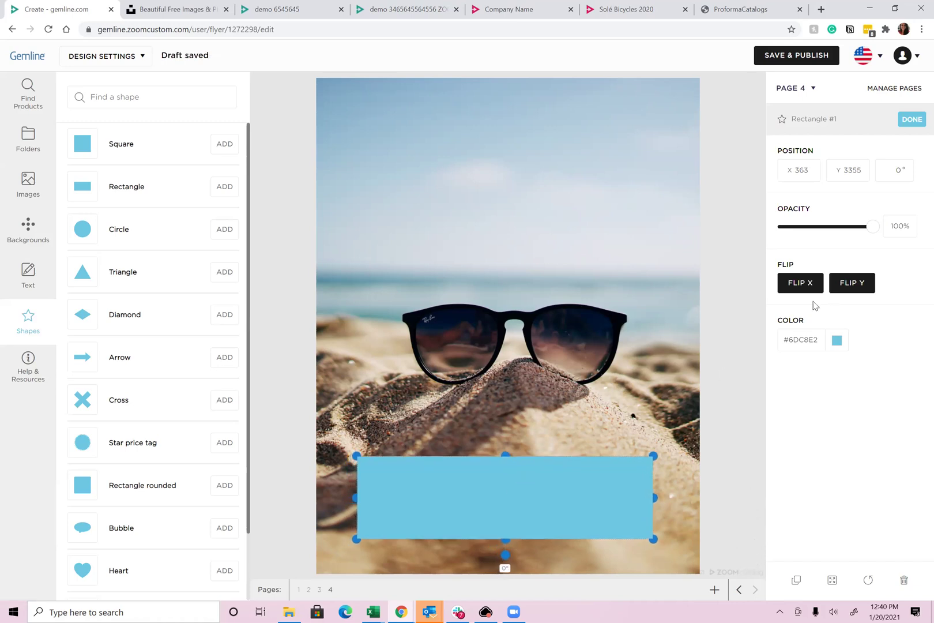
Color the rectangle white (#ffffff) and nudge it sideways to X 378.
click(842, 341)
drag(839, 253, 842, 234)
click(872, 422)
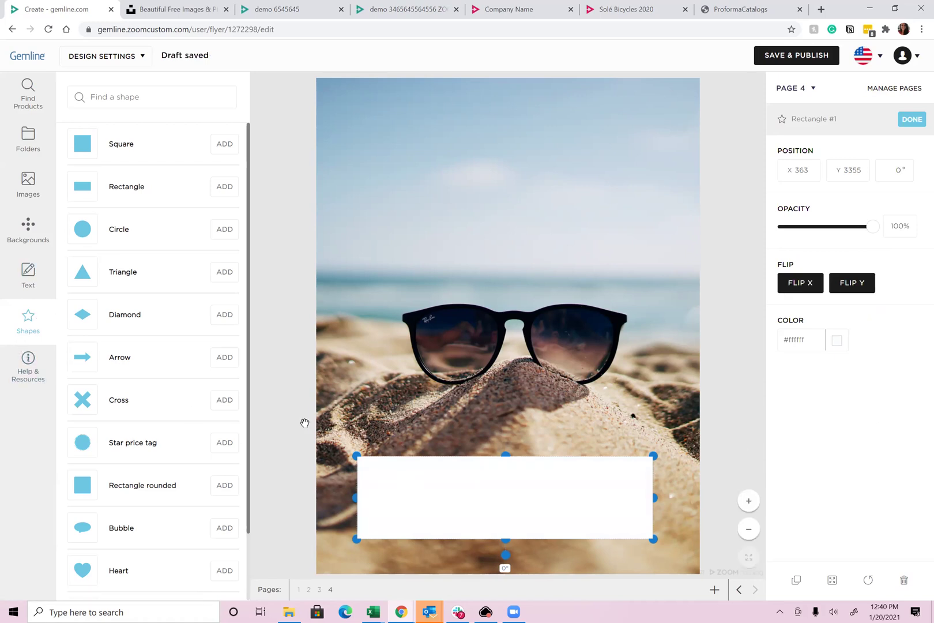
key(Right)
key(Right)
key(Right)
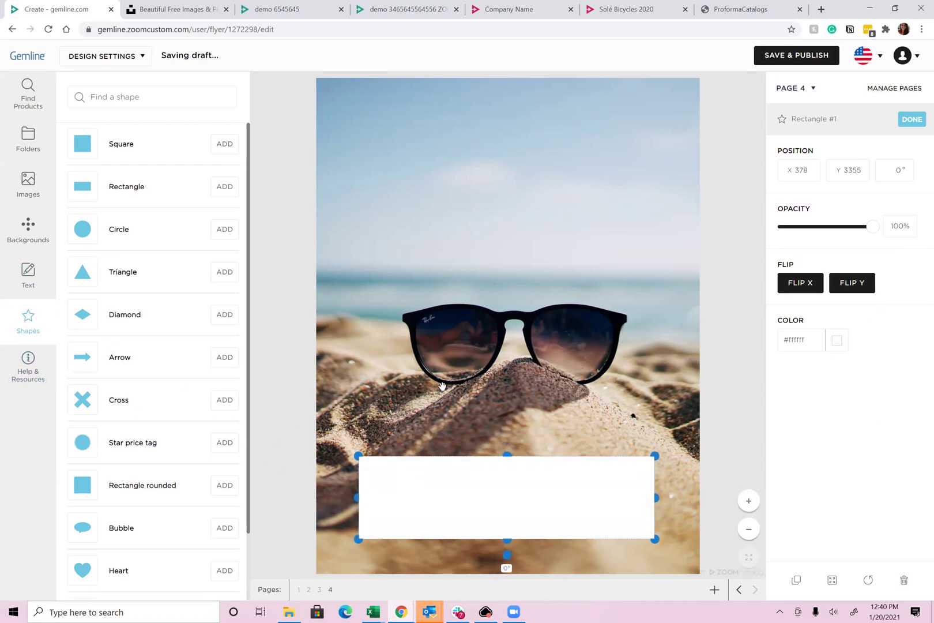
click(30, 279)
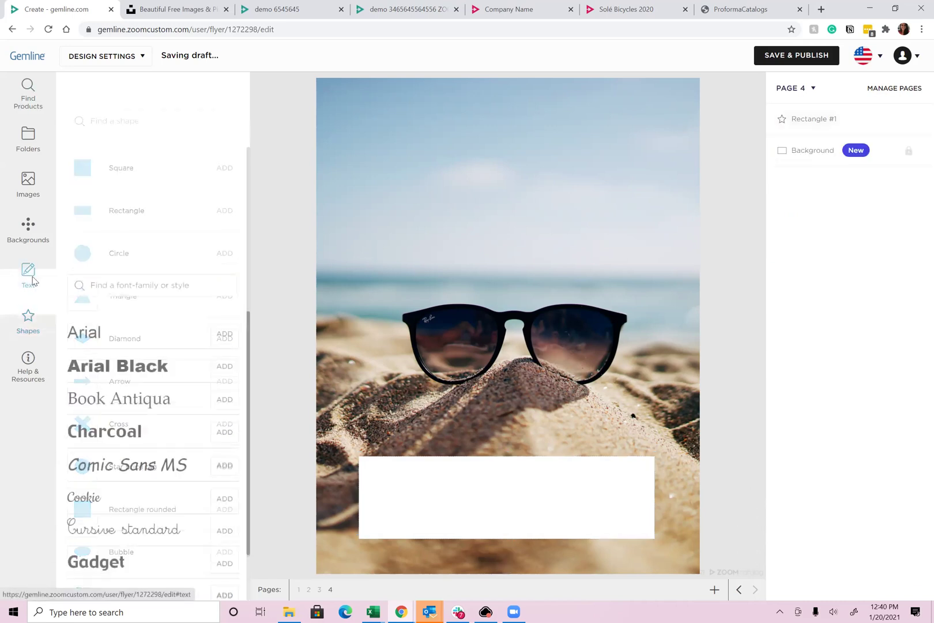
click(224, 177)
drag(471, 193, 469, 501)
click(863, 383)
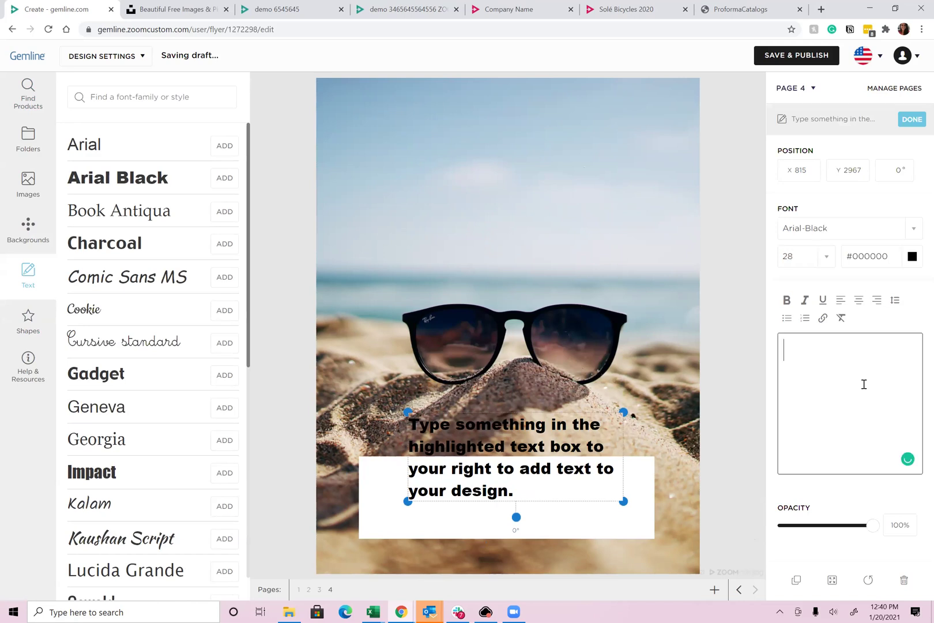
text(www.zoomcatalog.com)
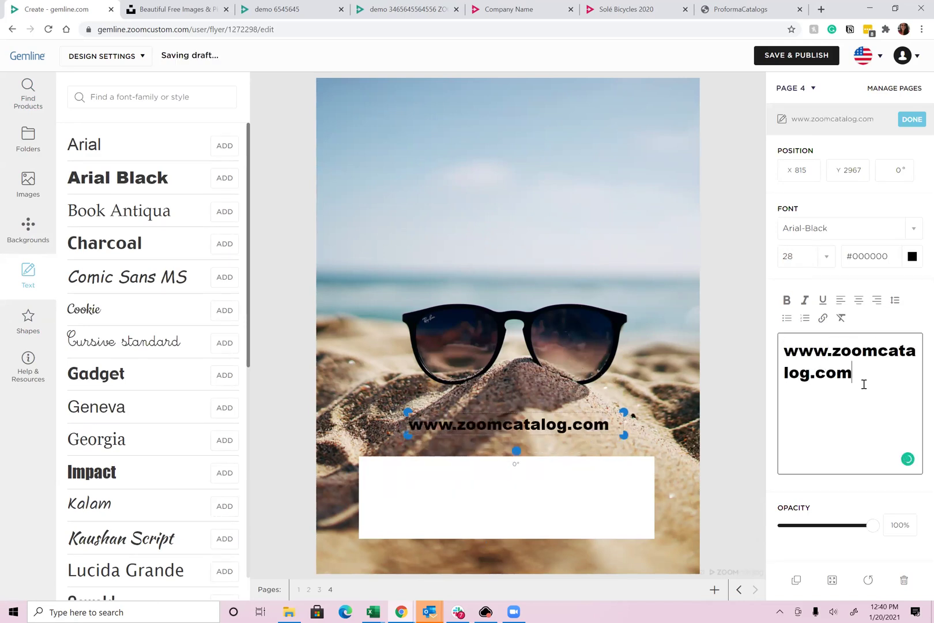
drag(863, 384, 768, 342)
key(ctrl+c)
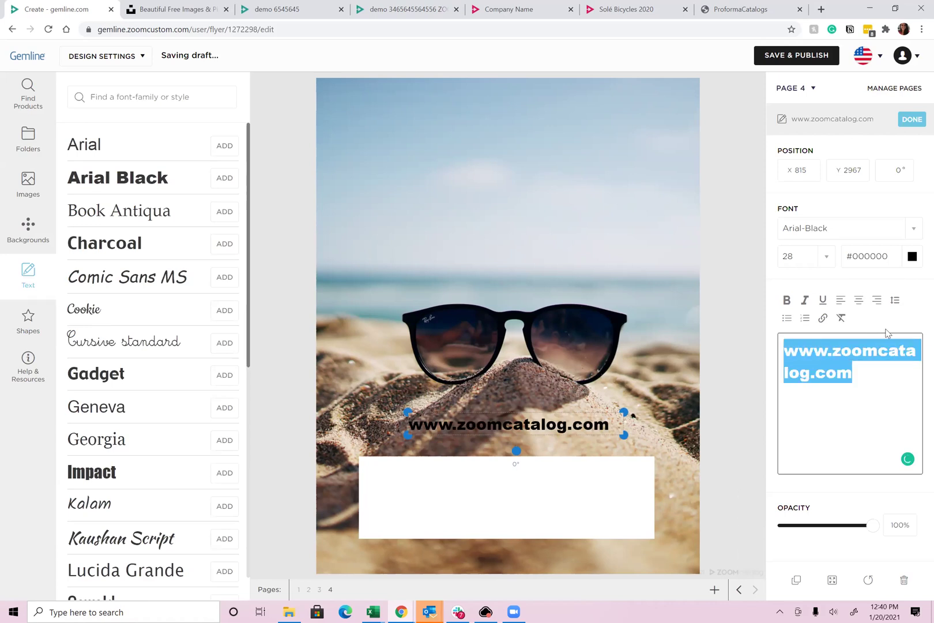
click(823, 317)
key(ctrl+v)
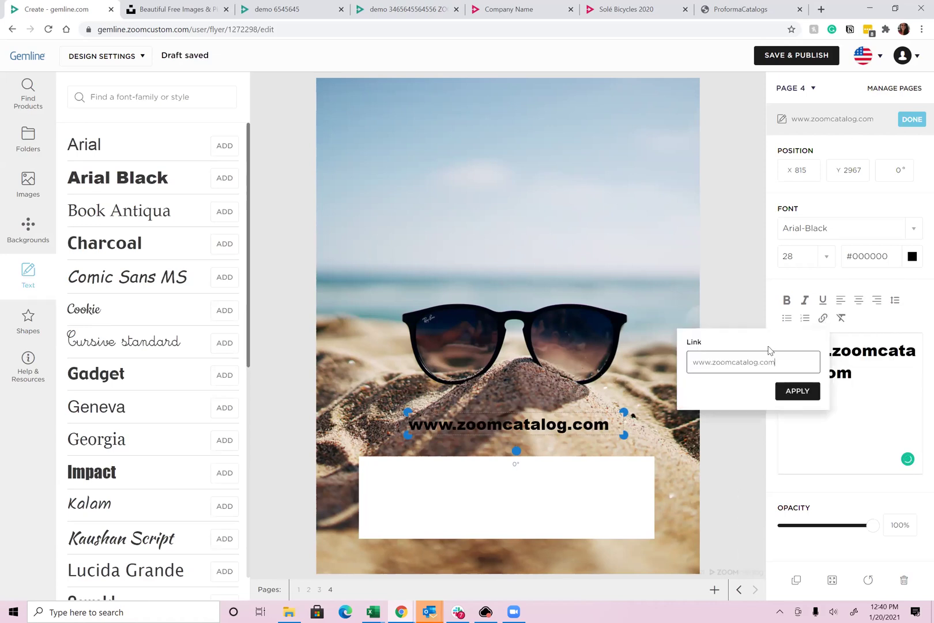
click(798, 391)
drag(509, 432, 504, 504)
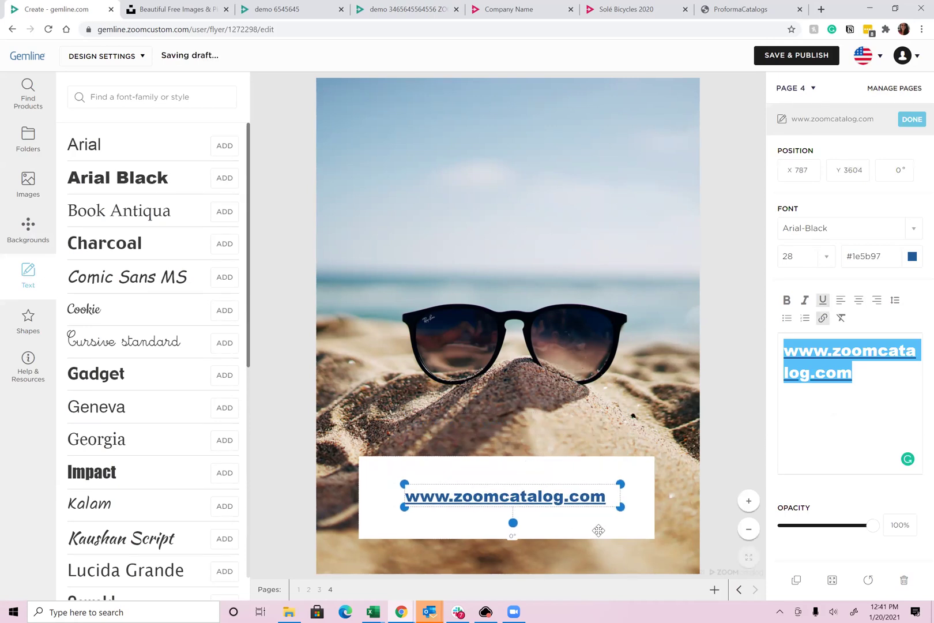
click(618, 524)
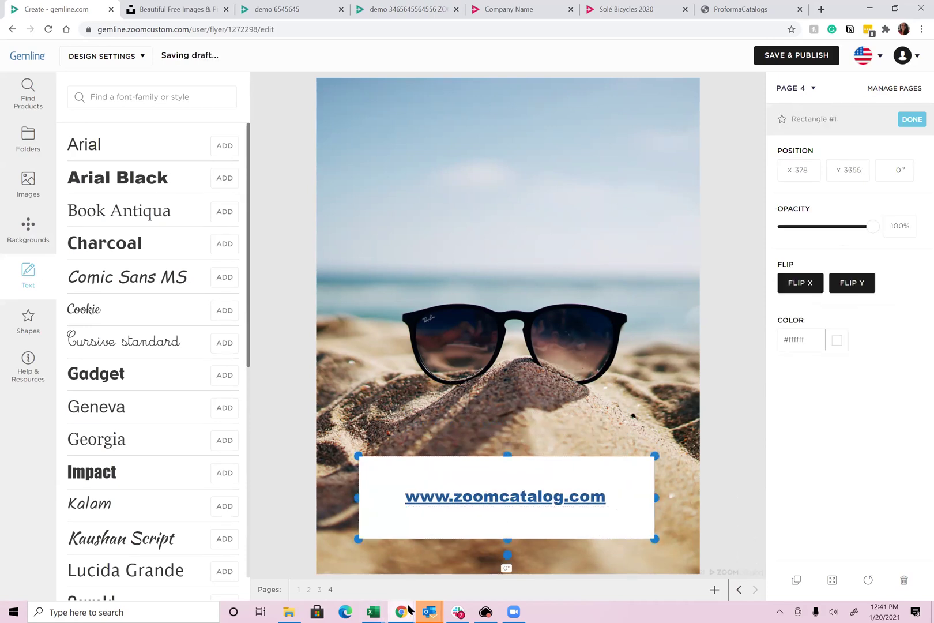
Review pages 3, 2 and 1 of the design, and save and publish it.
click(319, 593)
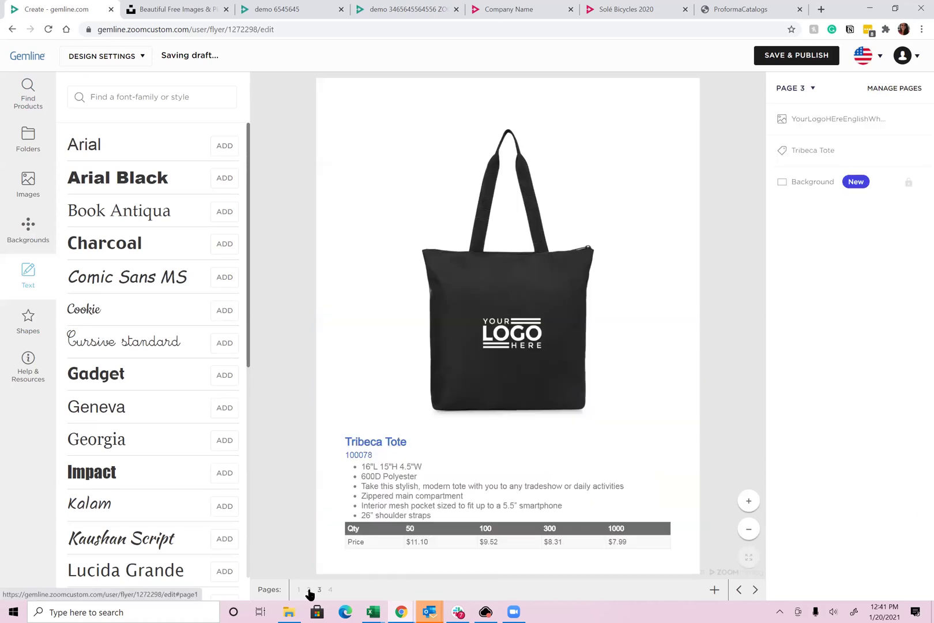
click(309, 592)
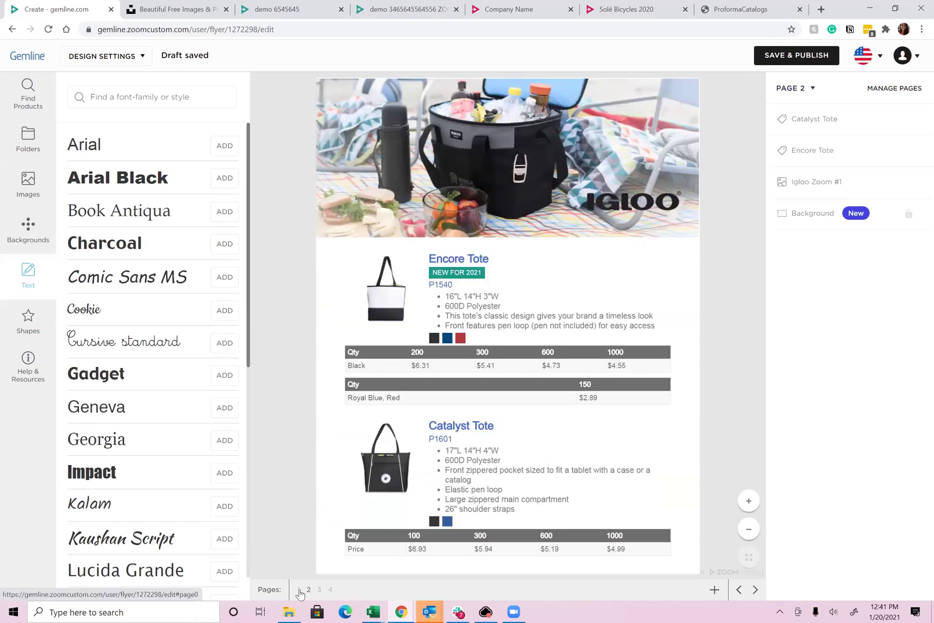
click(299, 591)
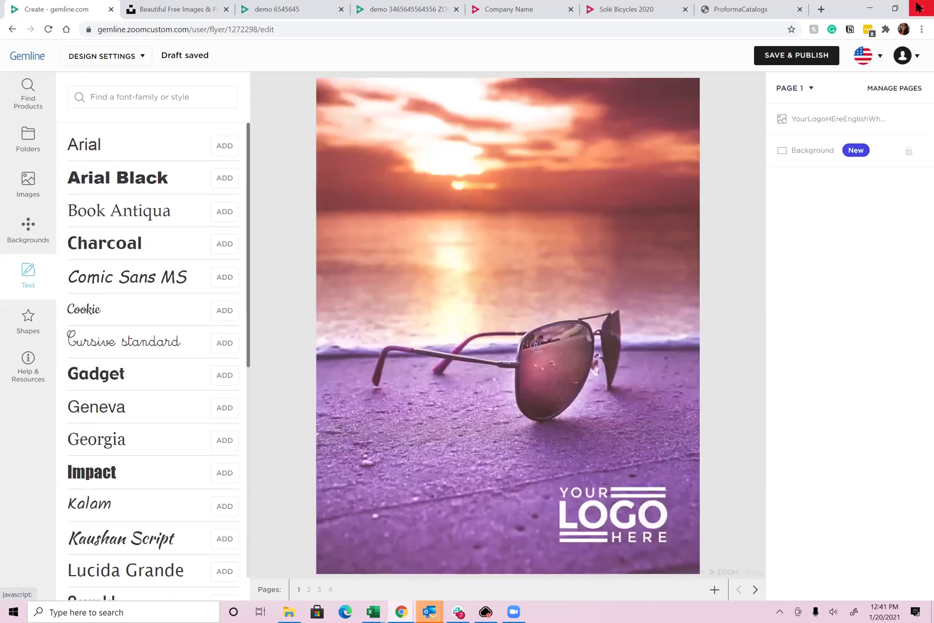
click(814, 56)
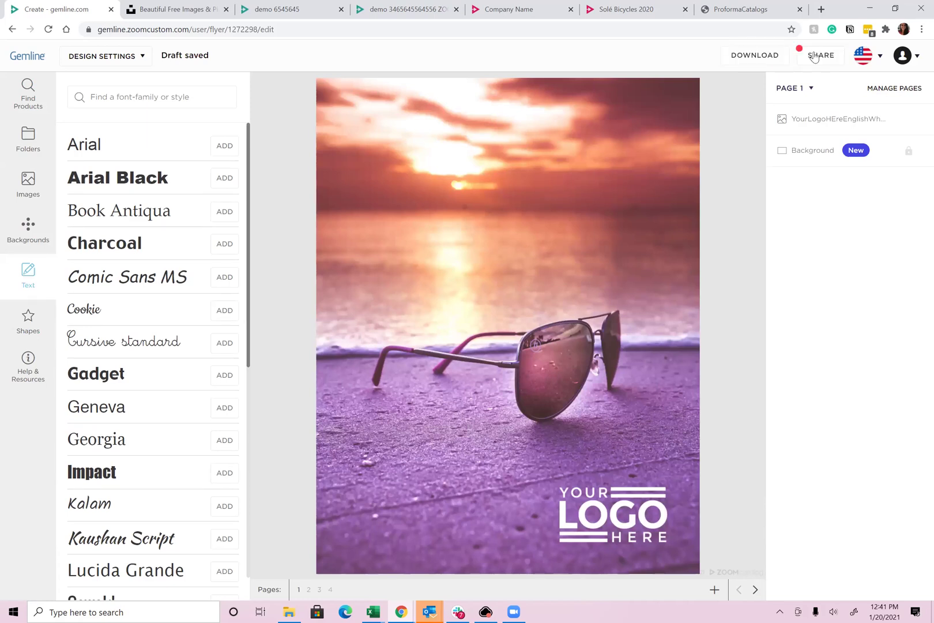
View the PDF and PNG download options, get the design's shareable link and open the published flyer in a new browser tab.
click(762, 56)
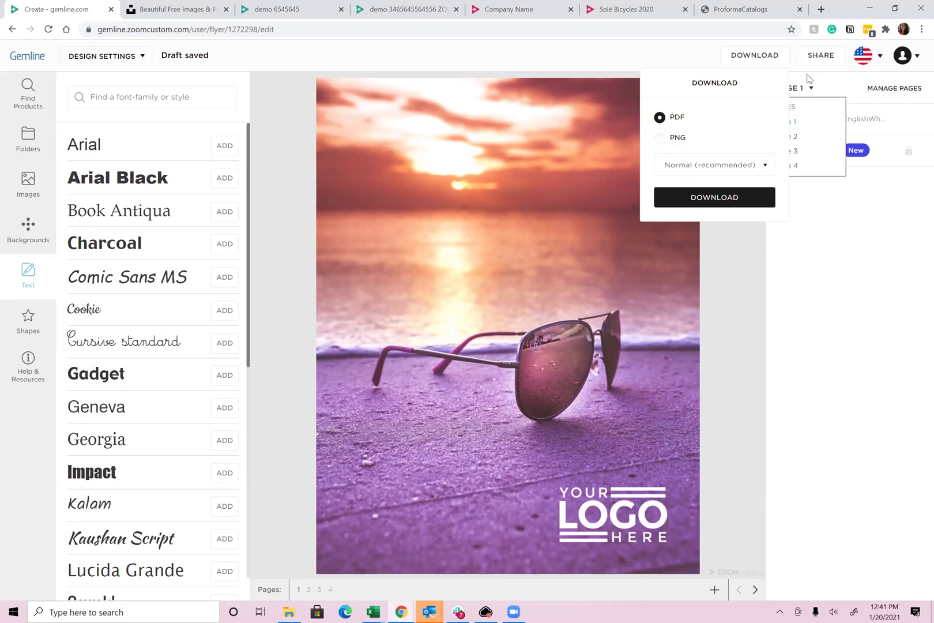
click(827, 61)
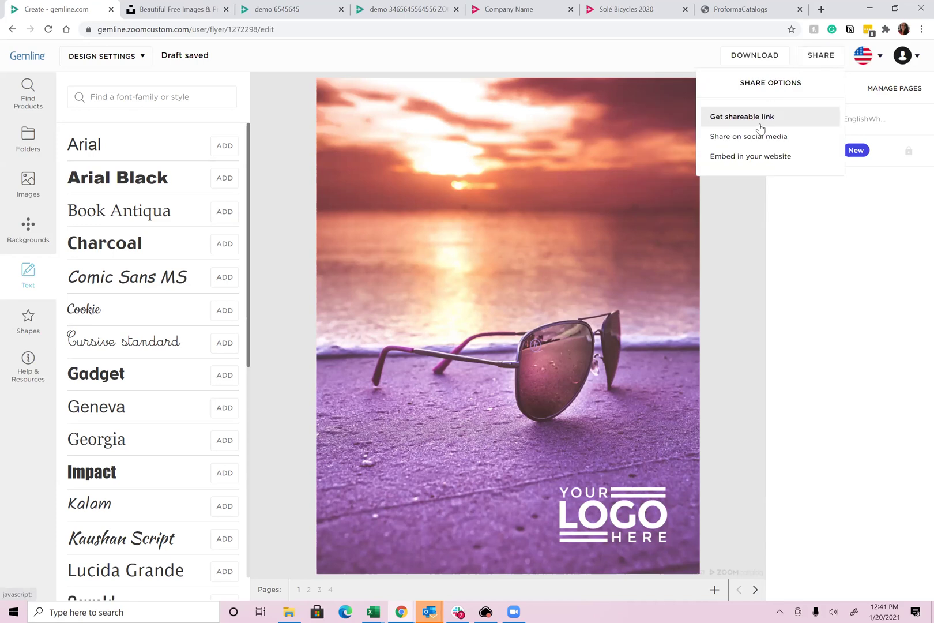
click(741, 117)
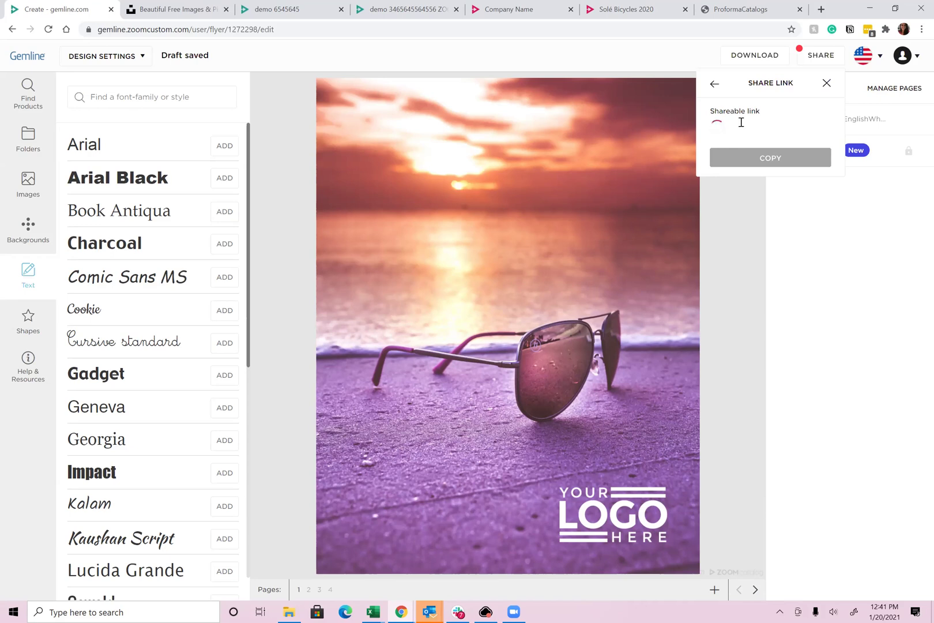
double_click(776, 130)
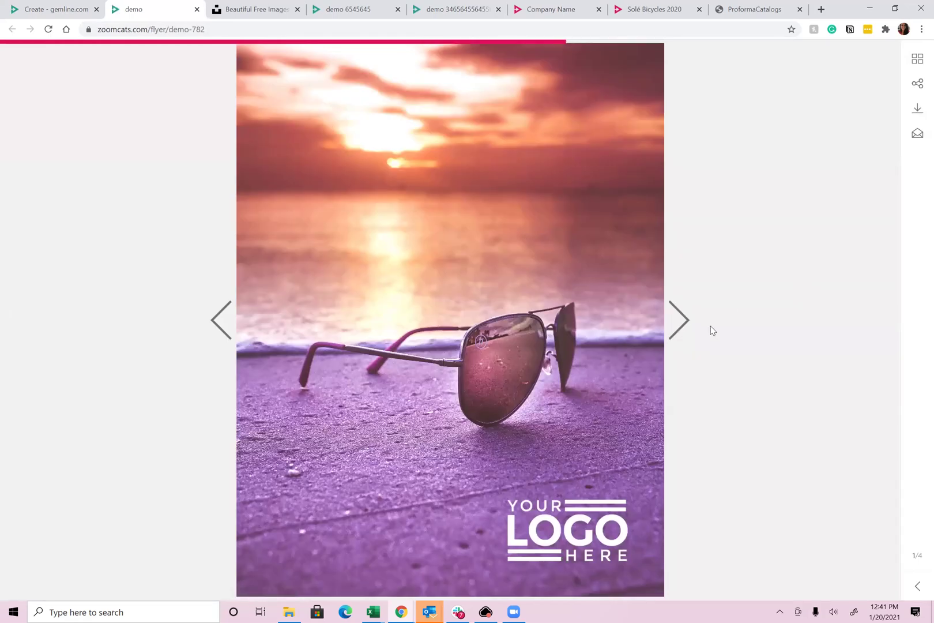
Page forward through all four pages of the published flyer, and go back from the cover to the Tribeca Tote page.
click(690, 329)
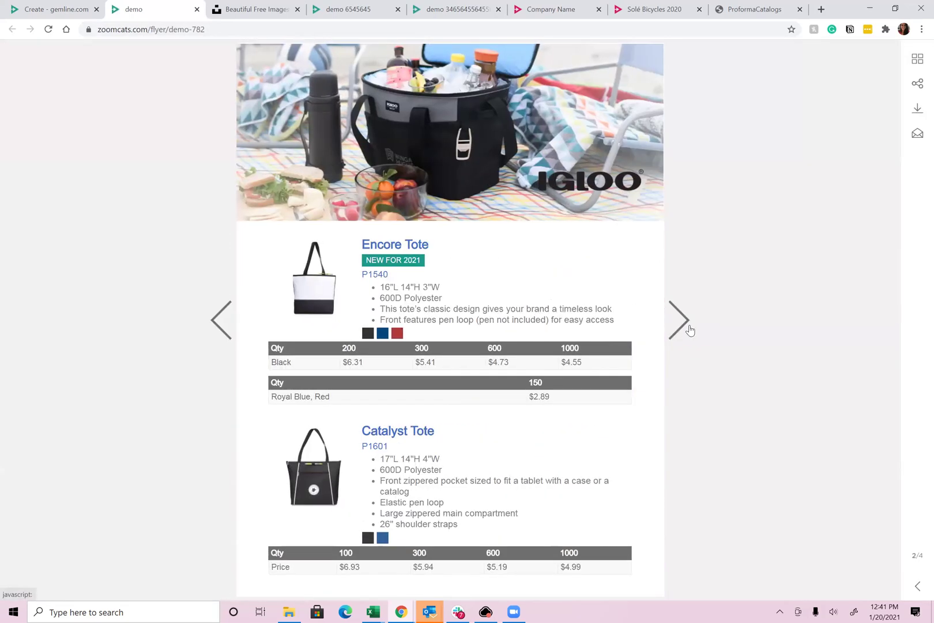
click(690, 329)
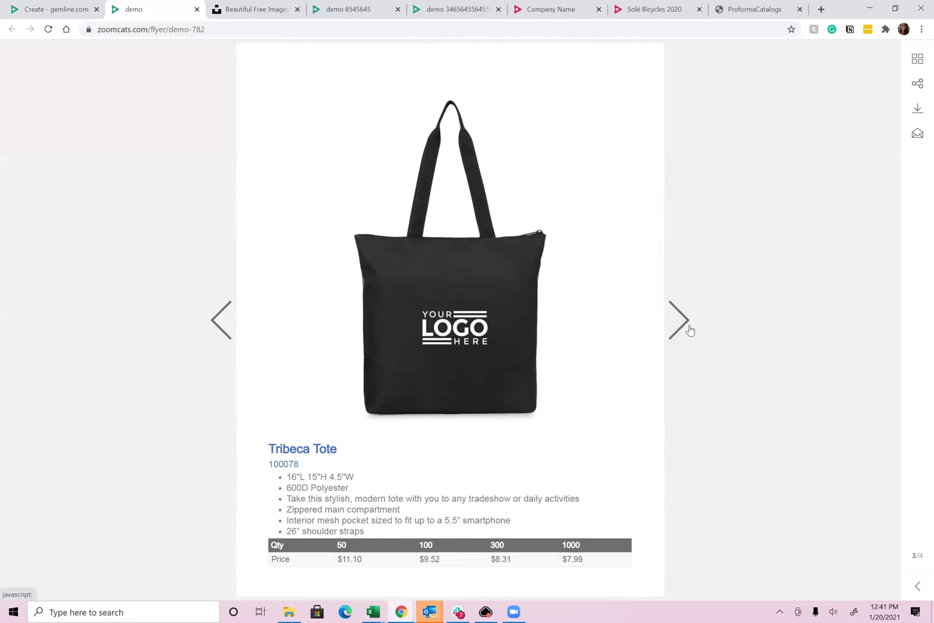
click(690, 330)
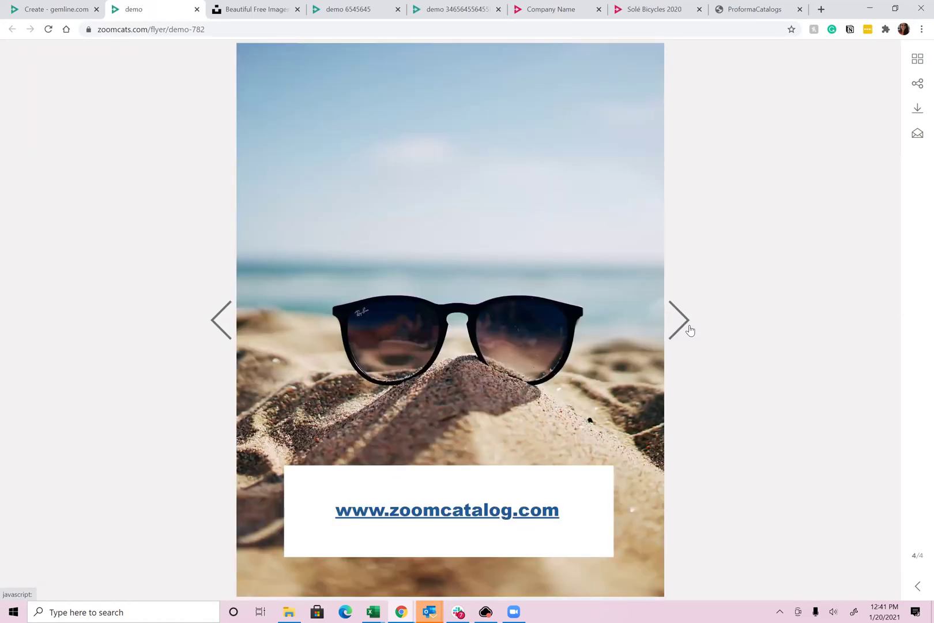
click(690, 330)
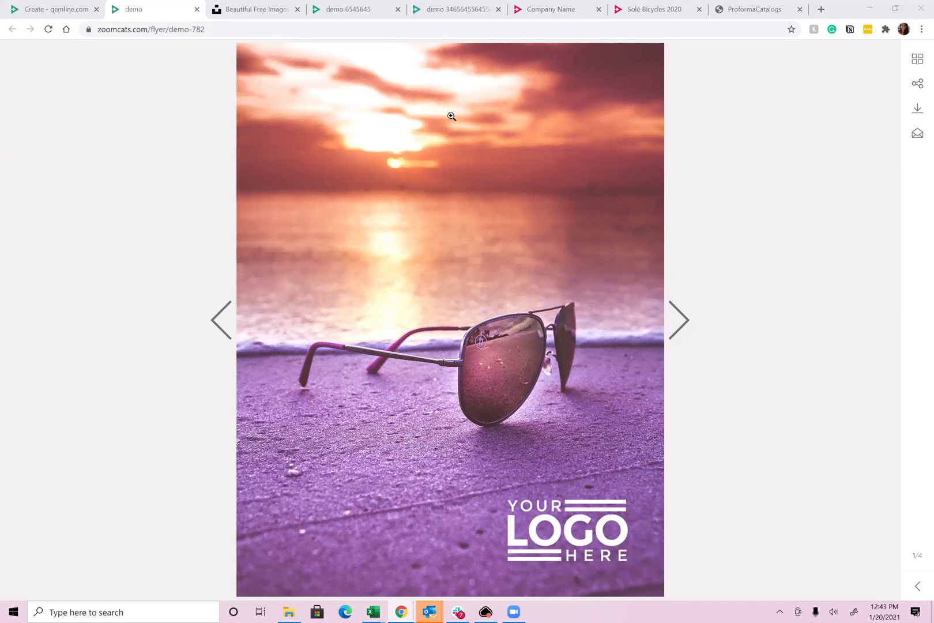
click(223, 324)
click(223, 324)
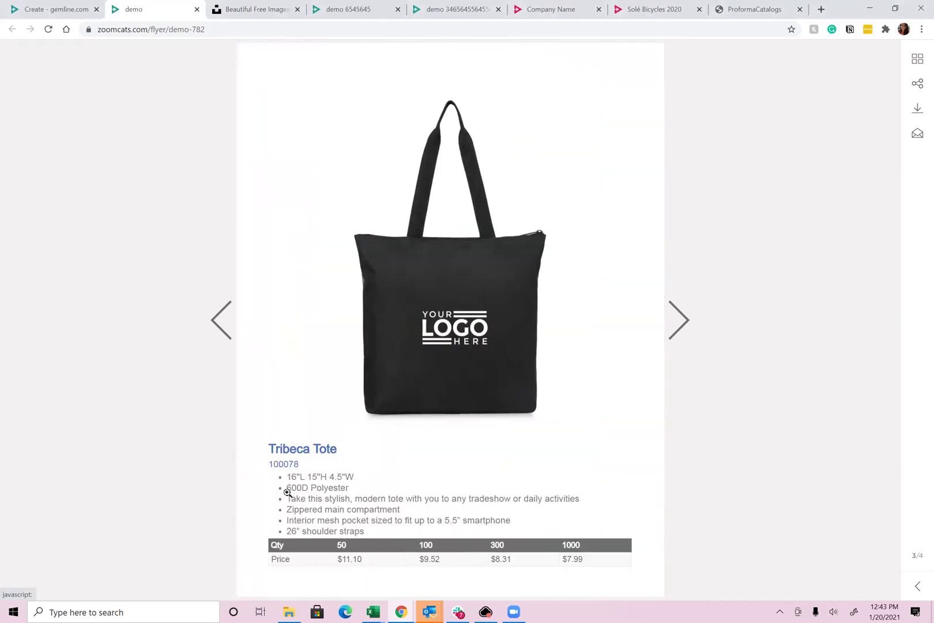
Return to page 2 in the editor, show the Catalyst Tote's price code in its price settings and hide it again.
click(43, 13)
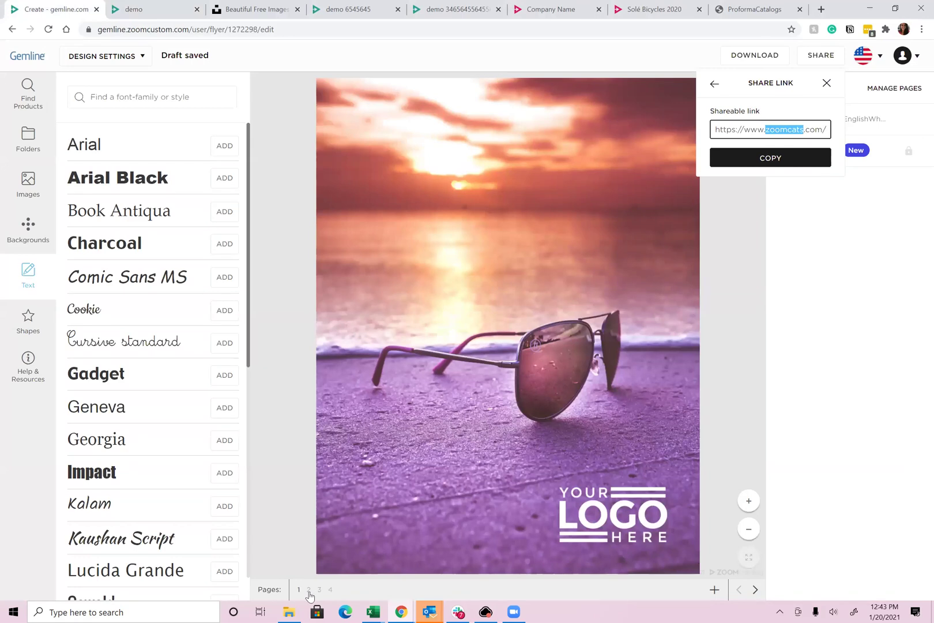
click(309, 589)
click(537, 479)
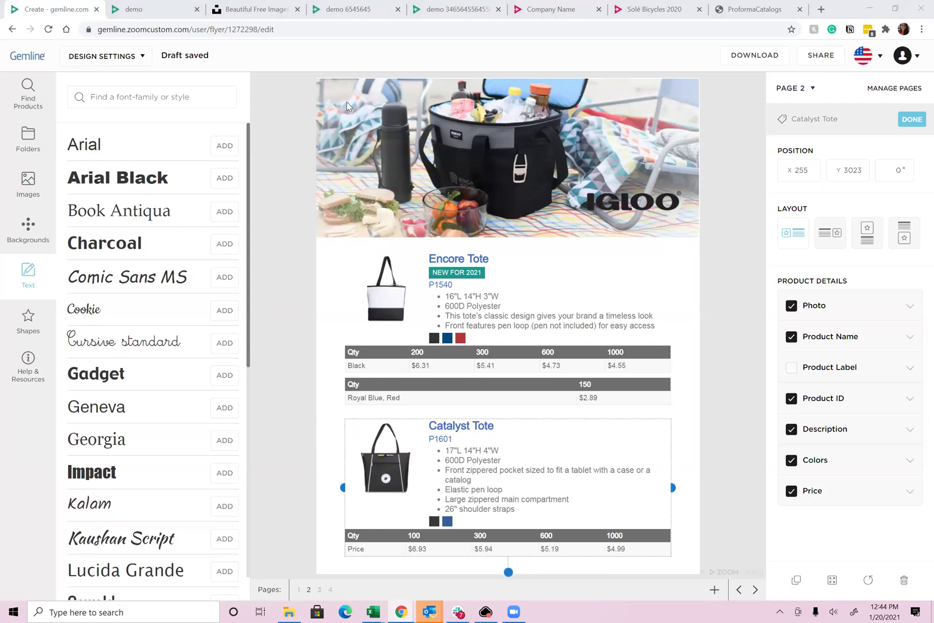
click(912, 495)
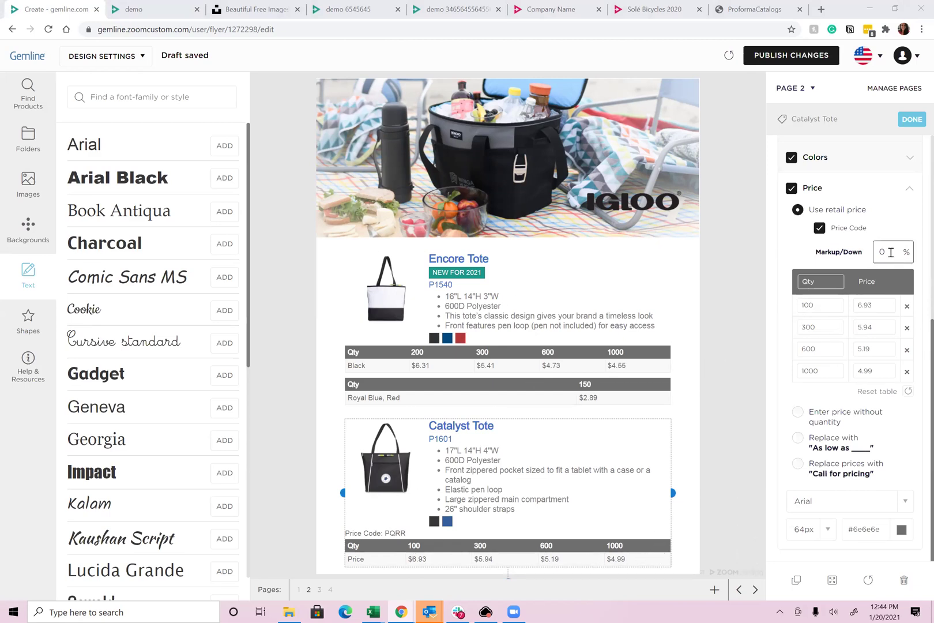
click(819, 228)
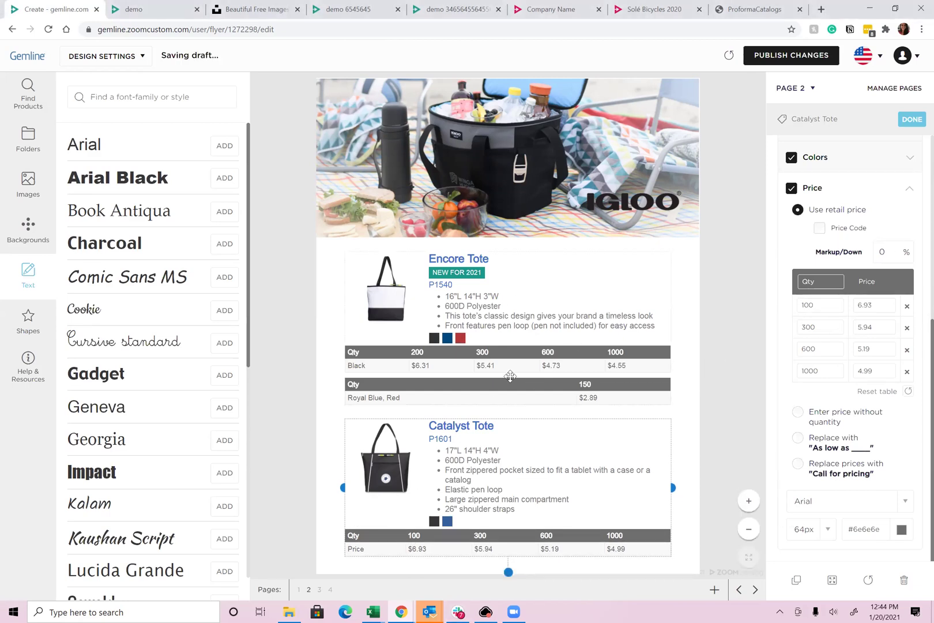